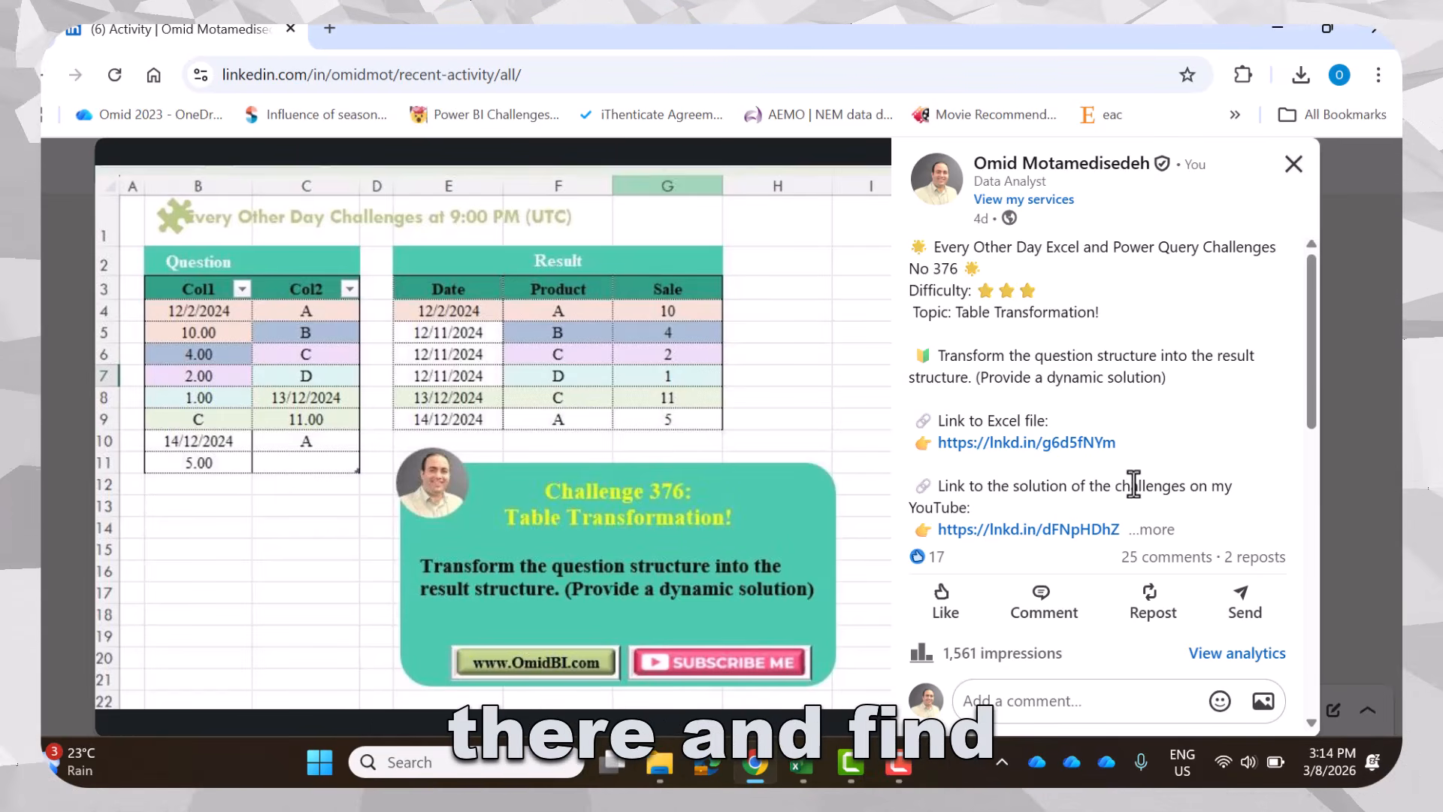
scroll(1134, 484, down, 15)
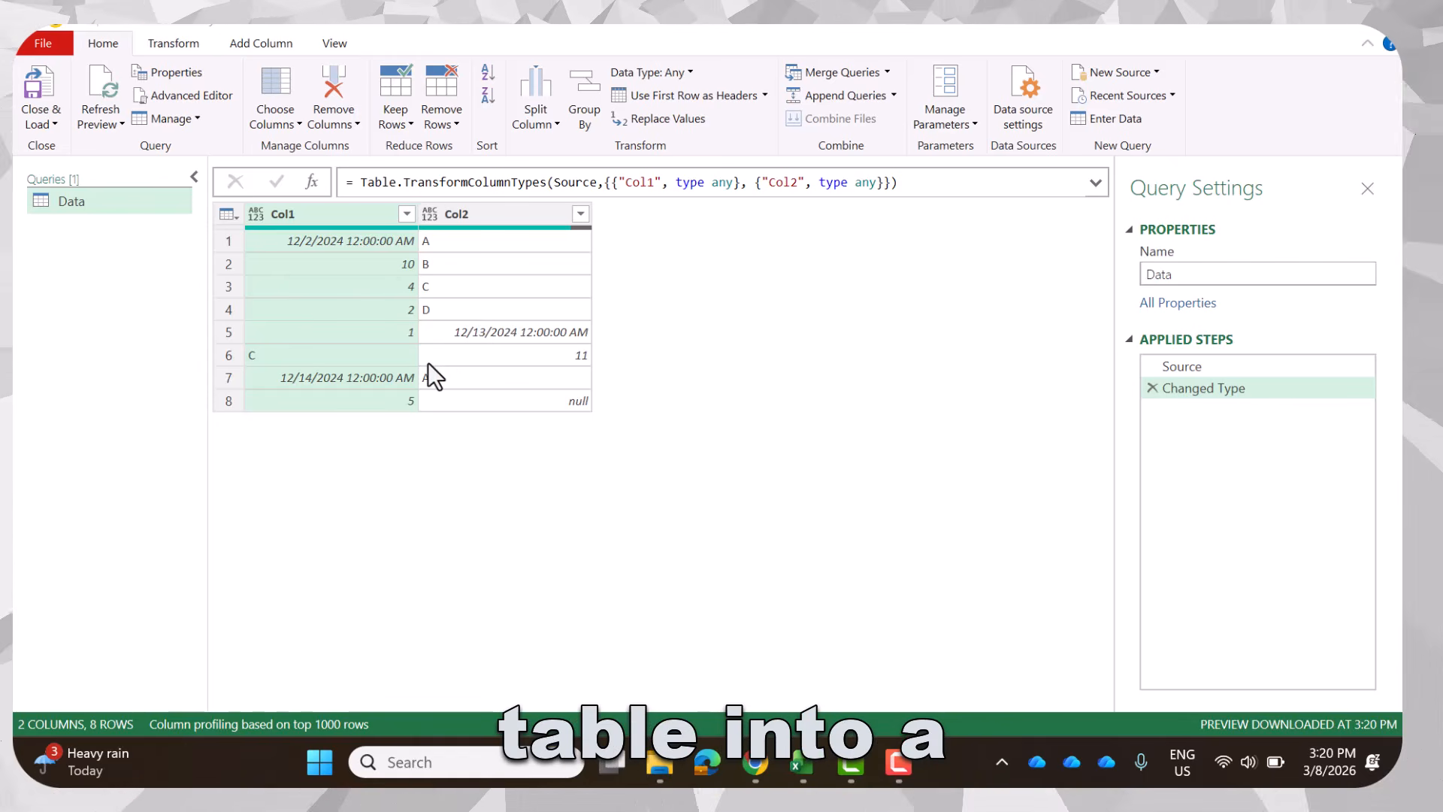
Add a query step with the formula Table.ToRows(#"Changed Type") to turn the table into a list of row lists.
click(310, 184)
click(363, 182)
text((#"Changed Type)
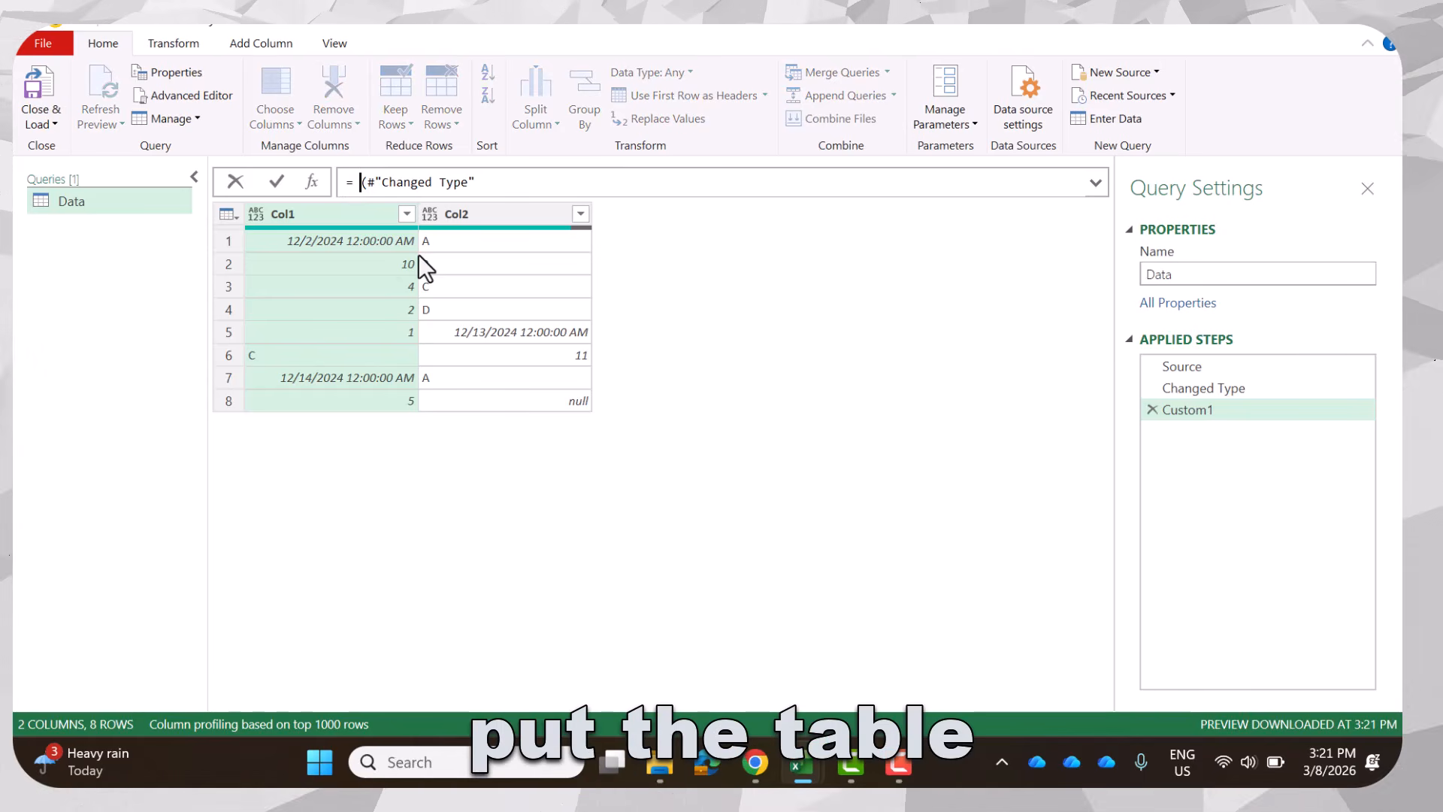
key(Left)
text(tabletoe)
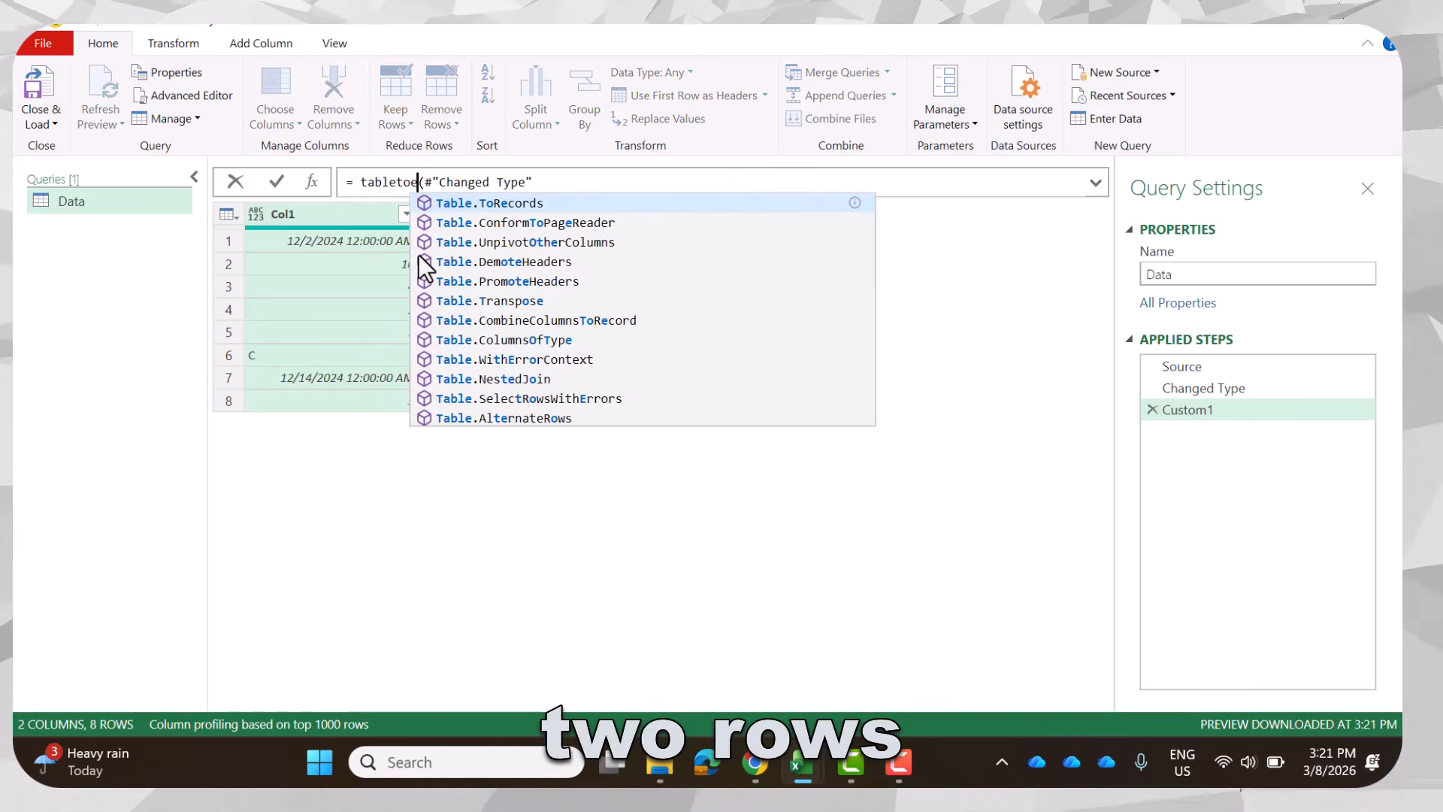
key(BackSpace)
text(Rows)
key(Tab)
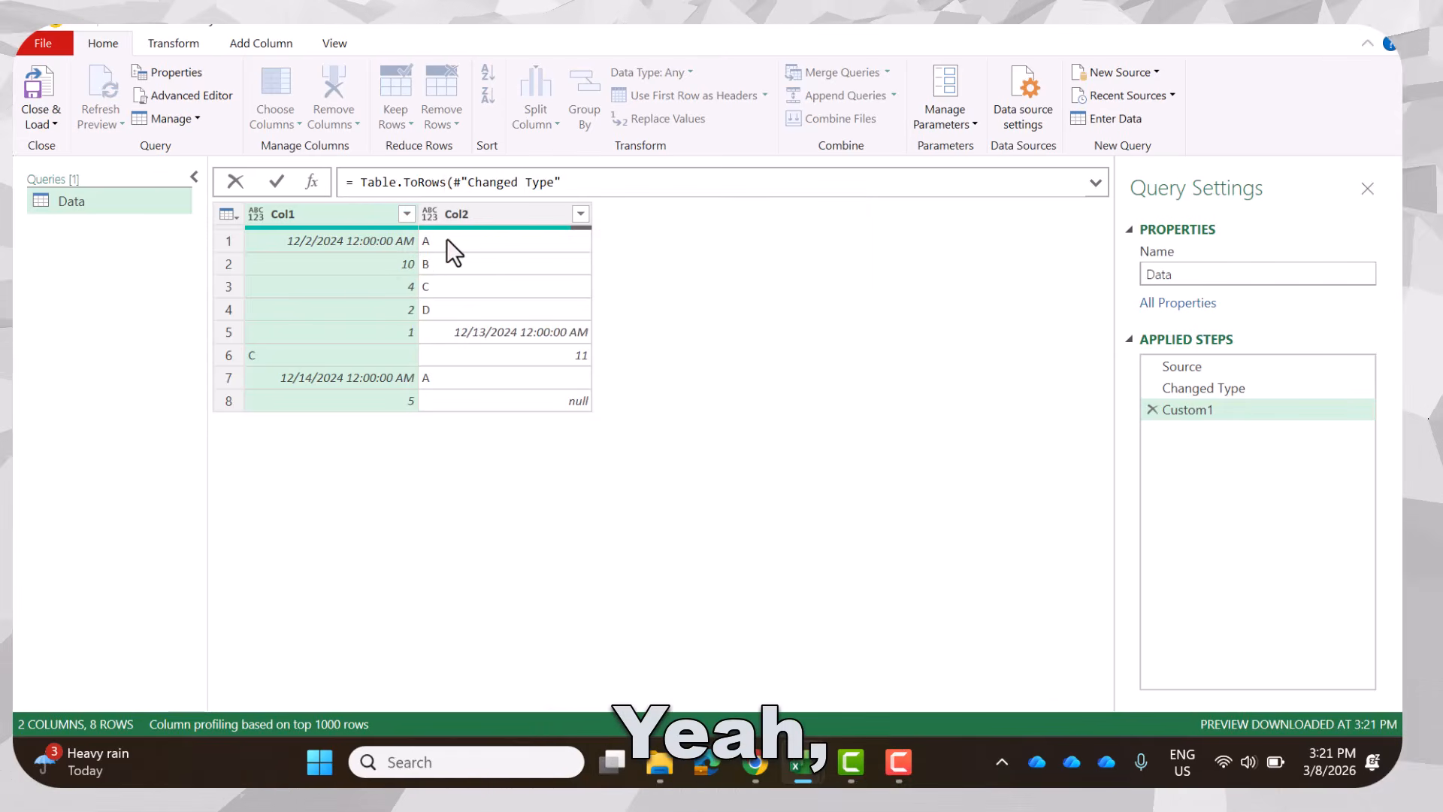
click(603, 188)
text())
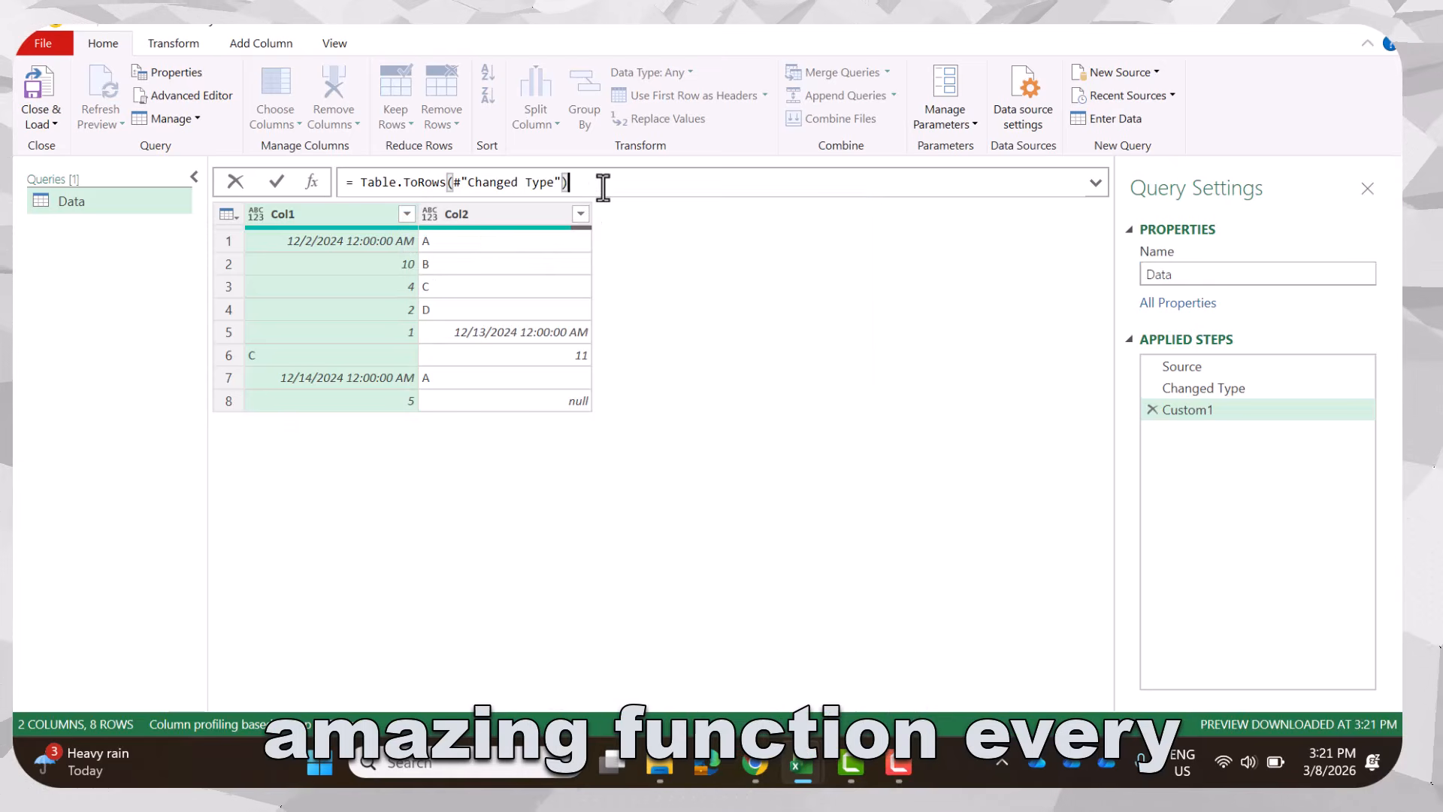
key(Return)
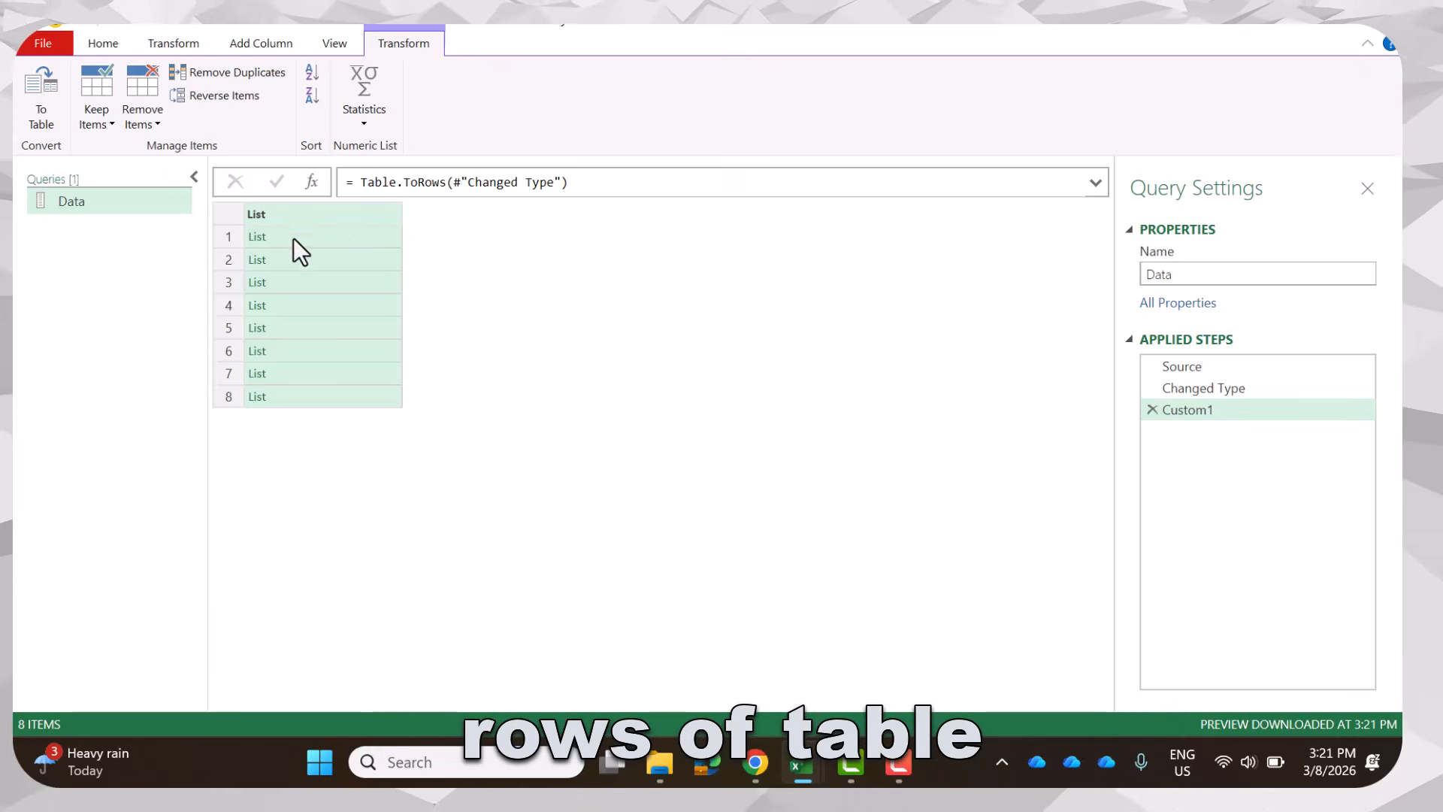
Preview the contents of the first four sublists, enlarging the preview area.
click(294, 238)
drag(403, 587, 402, 435)
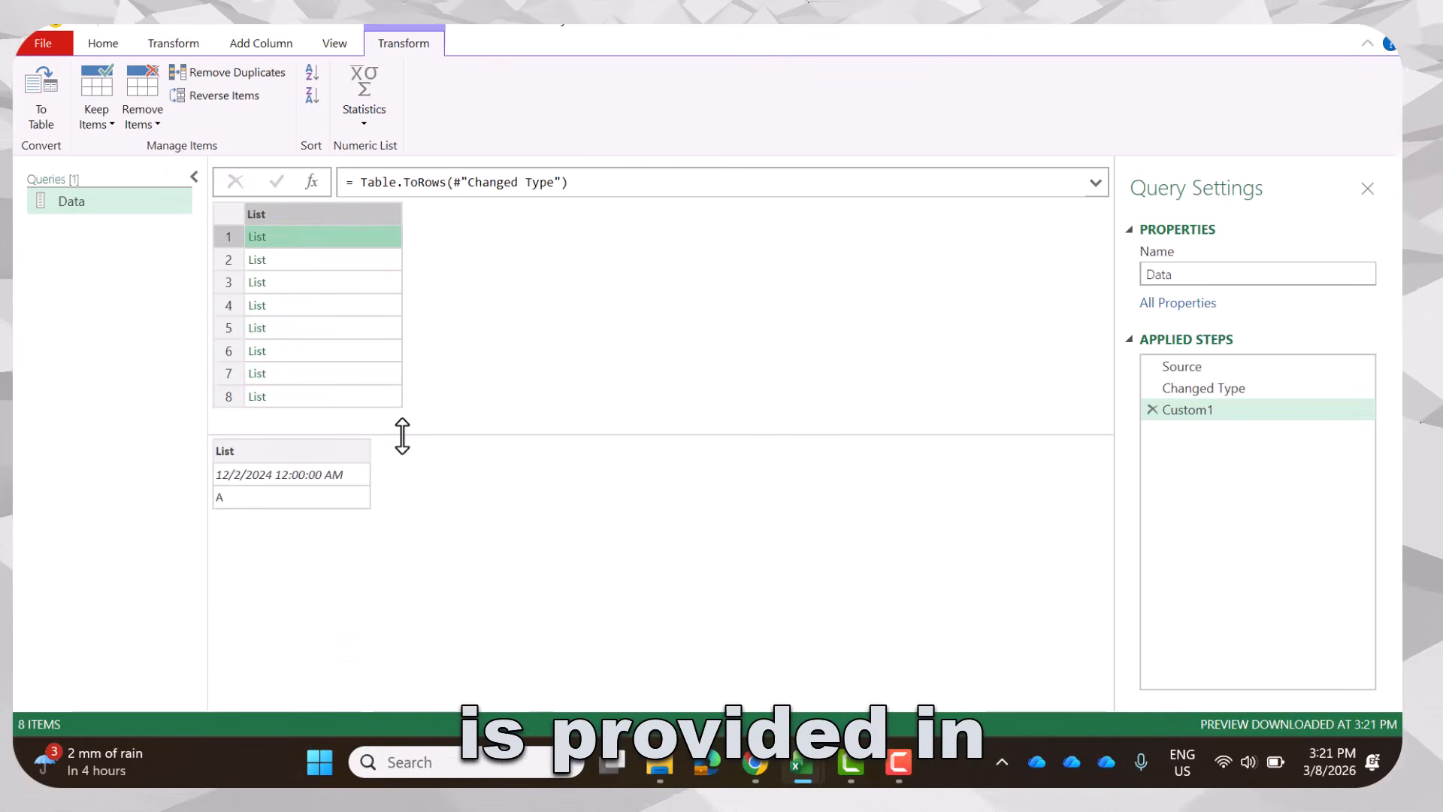
click(295, 251)
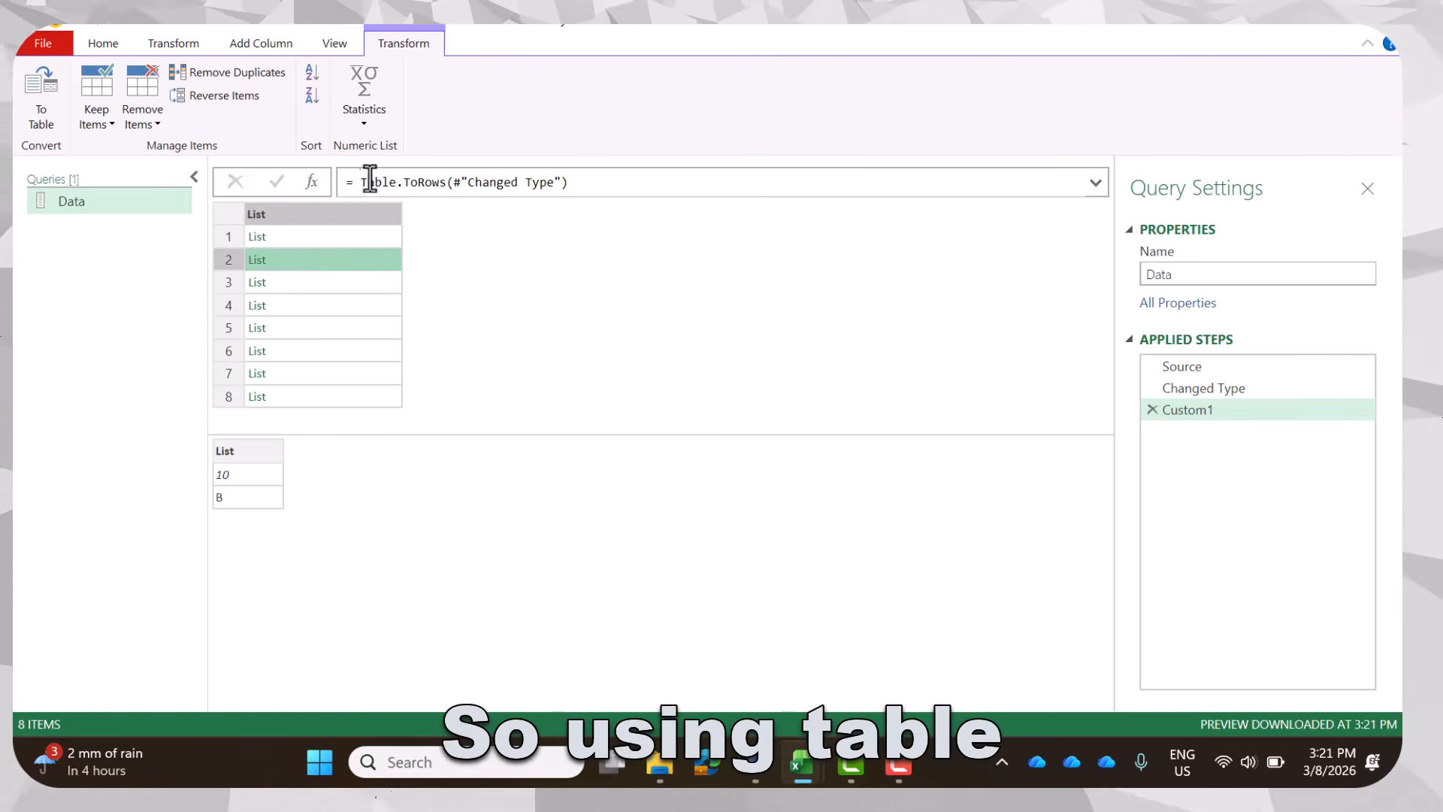
click(346, 237)
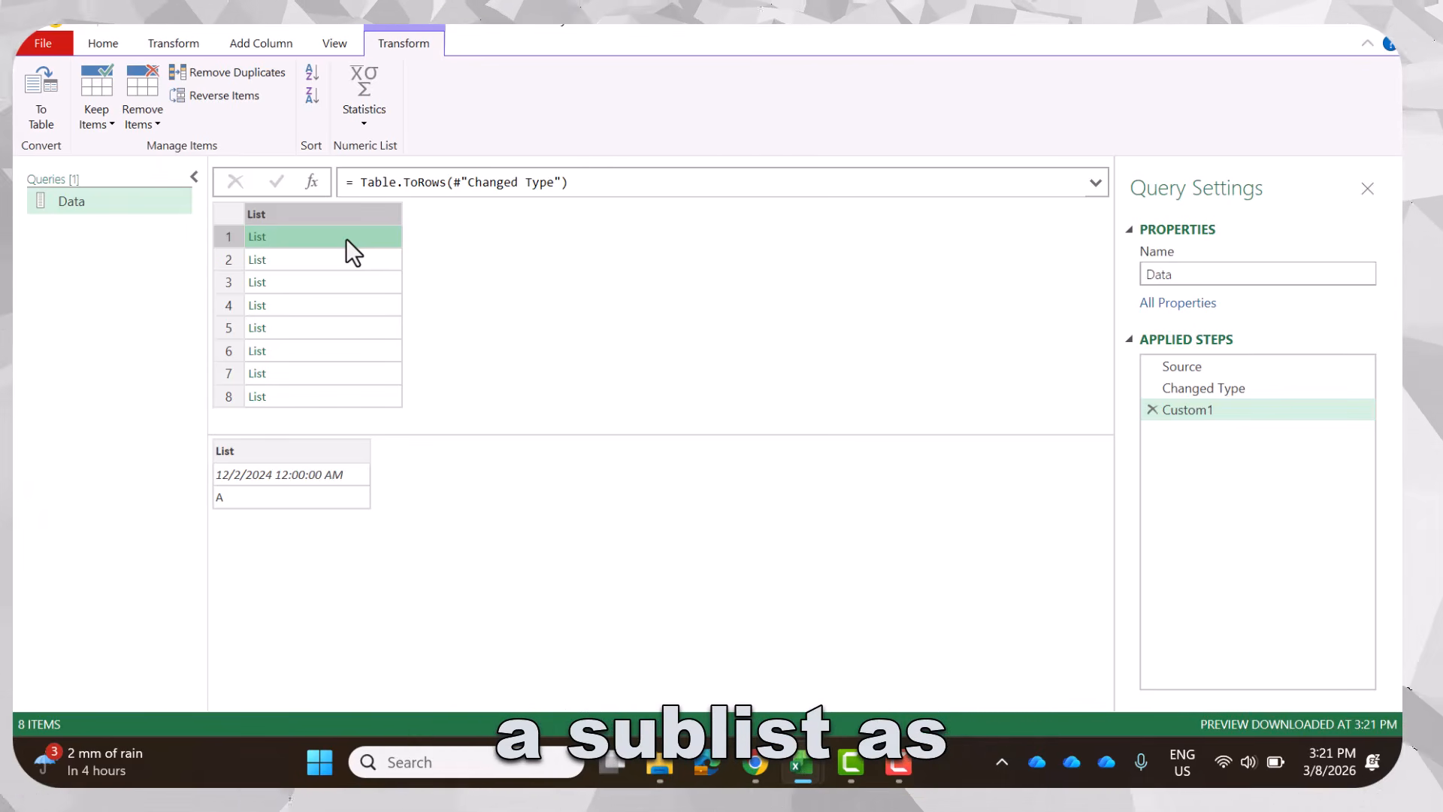
click(340, 255)
click(325, 280)
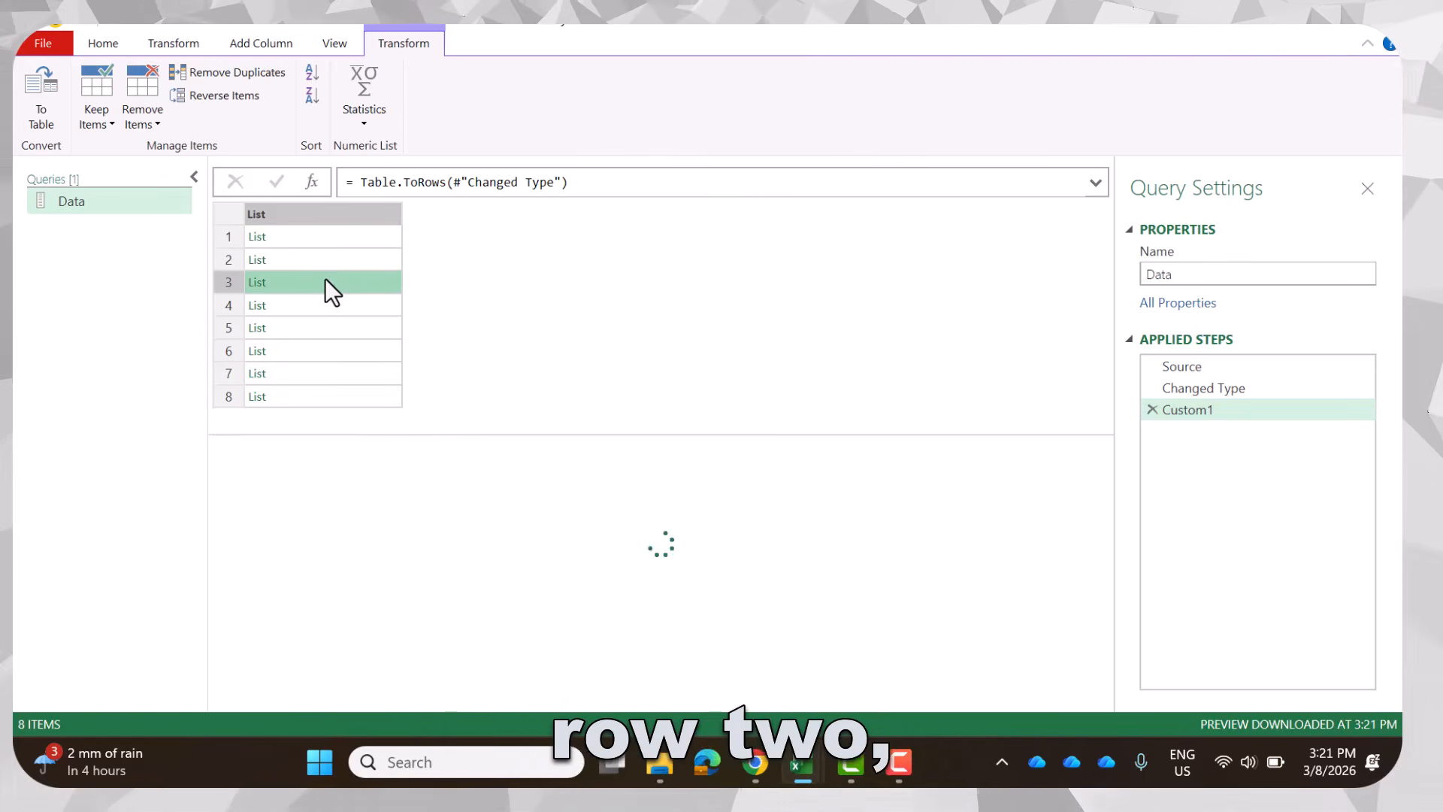
click(330, 305)
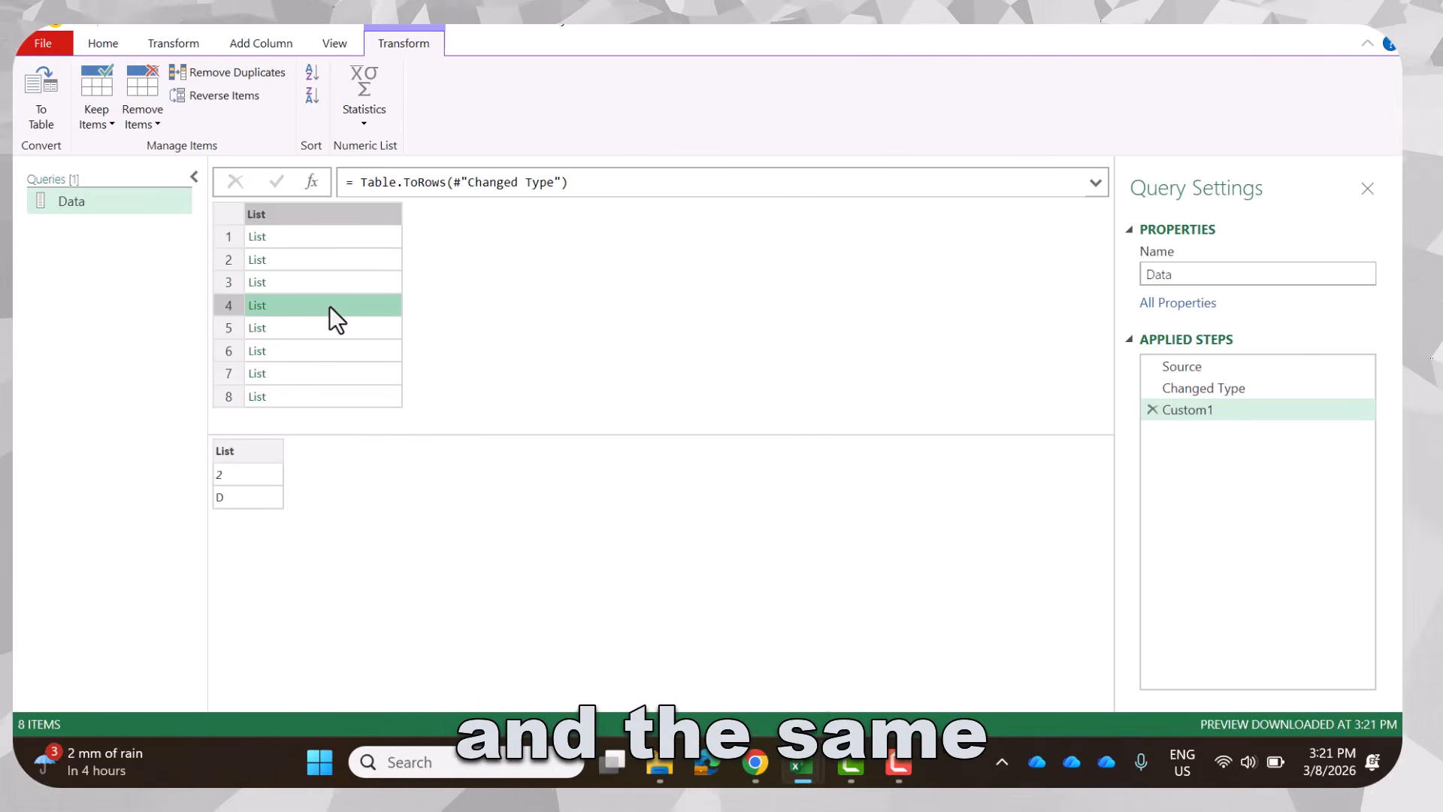
Wrap the Table.ToRows formula in List.Combine and convert the combined list to a table with no delimiter.
click(357, 182)
text(()
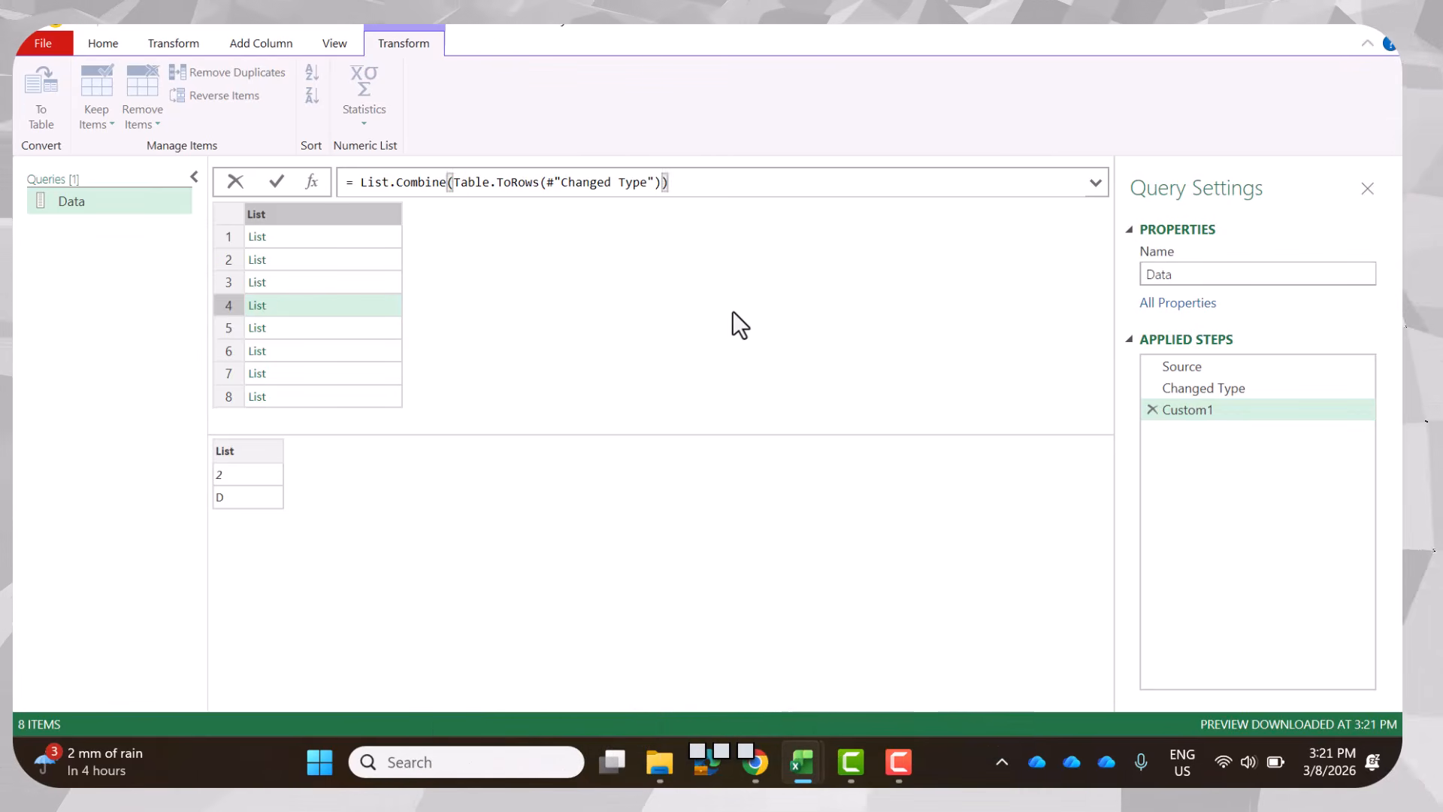
key(Return)
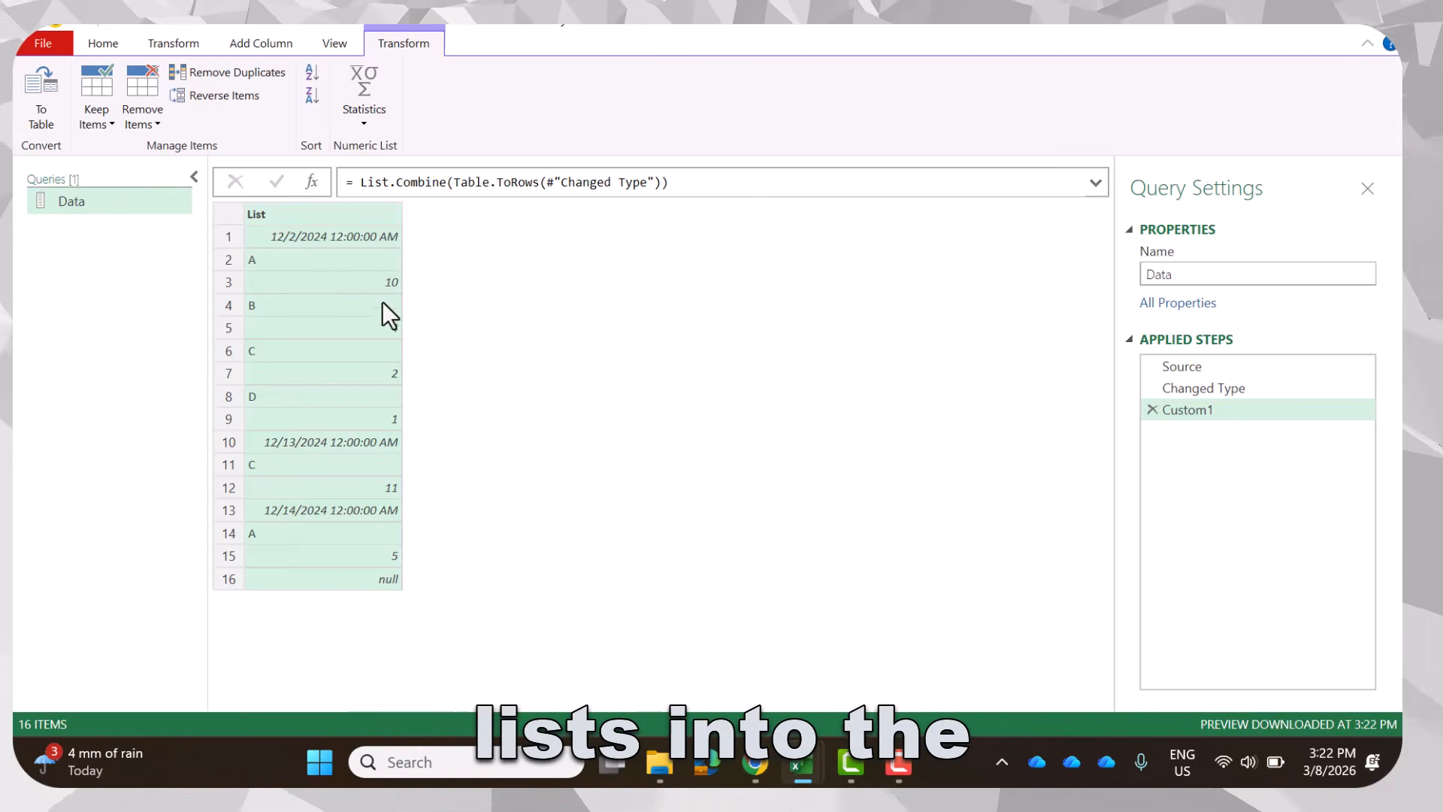
click(42, 98)
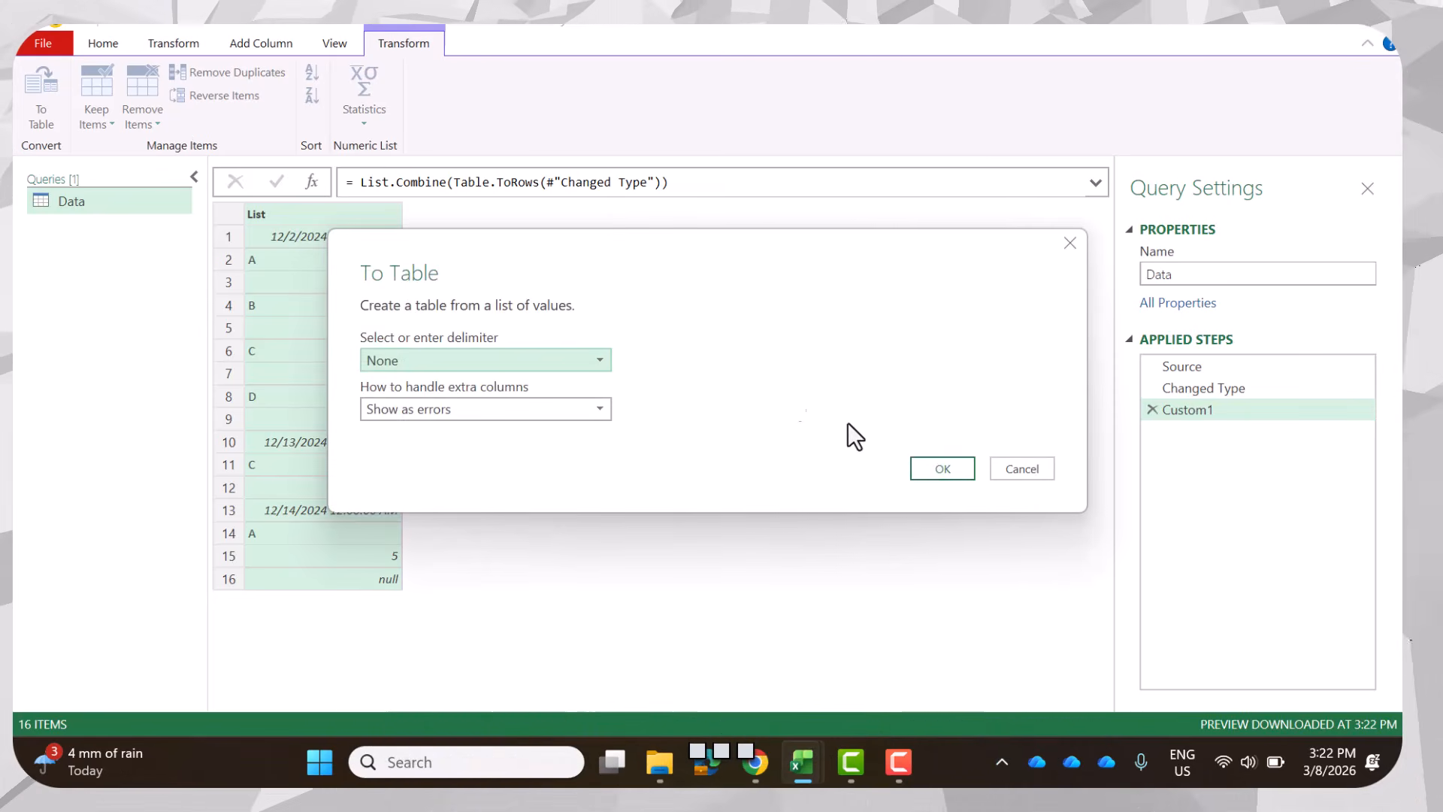
click(954, 466)
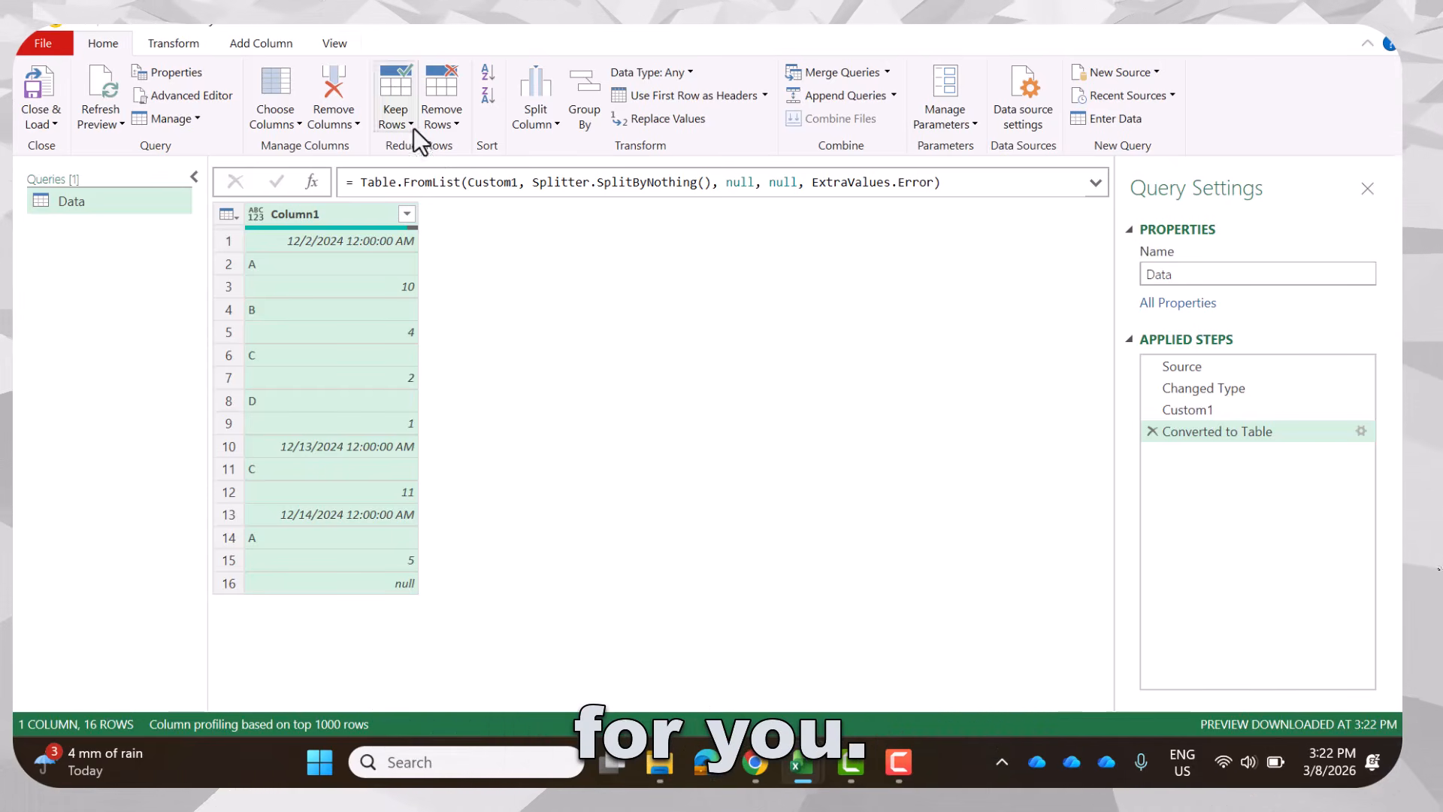
Add a custom column named Custom with the formula [Column1] is datetime.
click(248, 43)
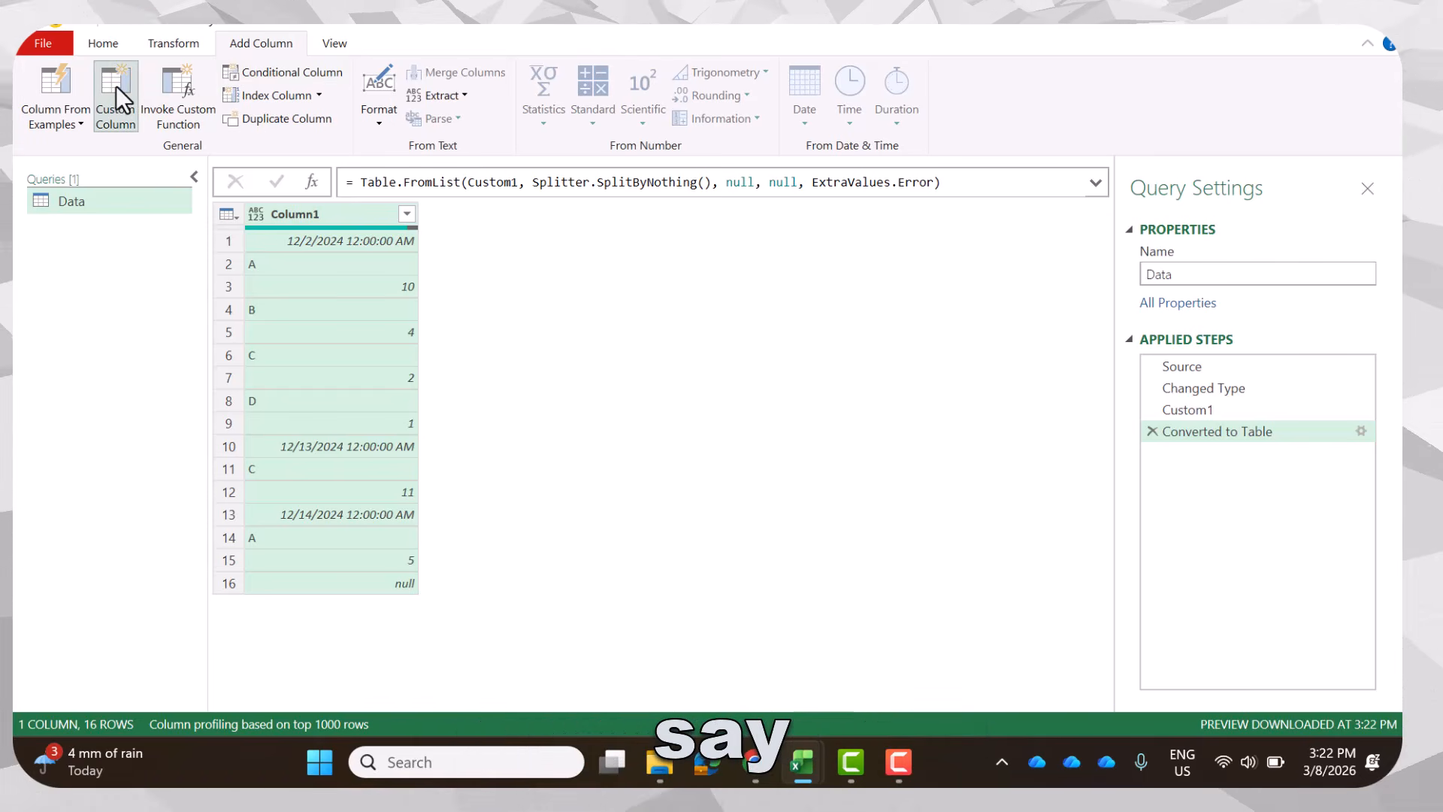
click(133, 110)
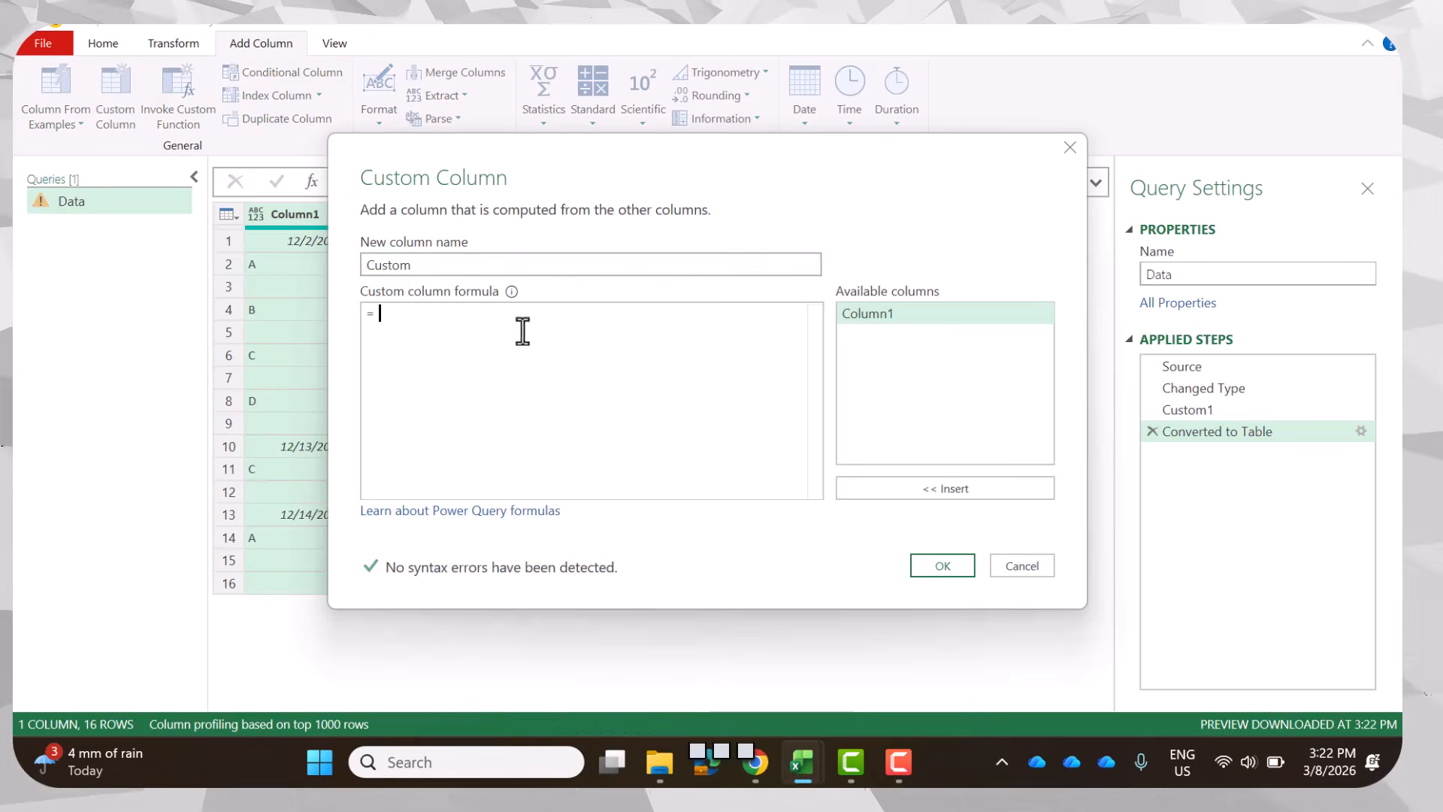
double_click(888, 314)
text(is )
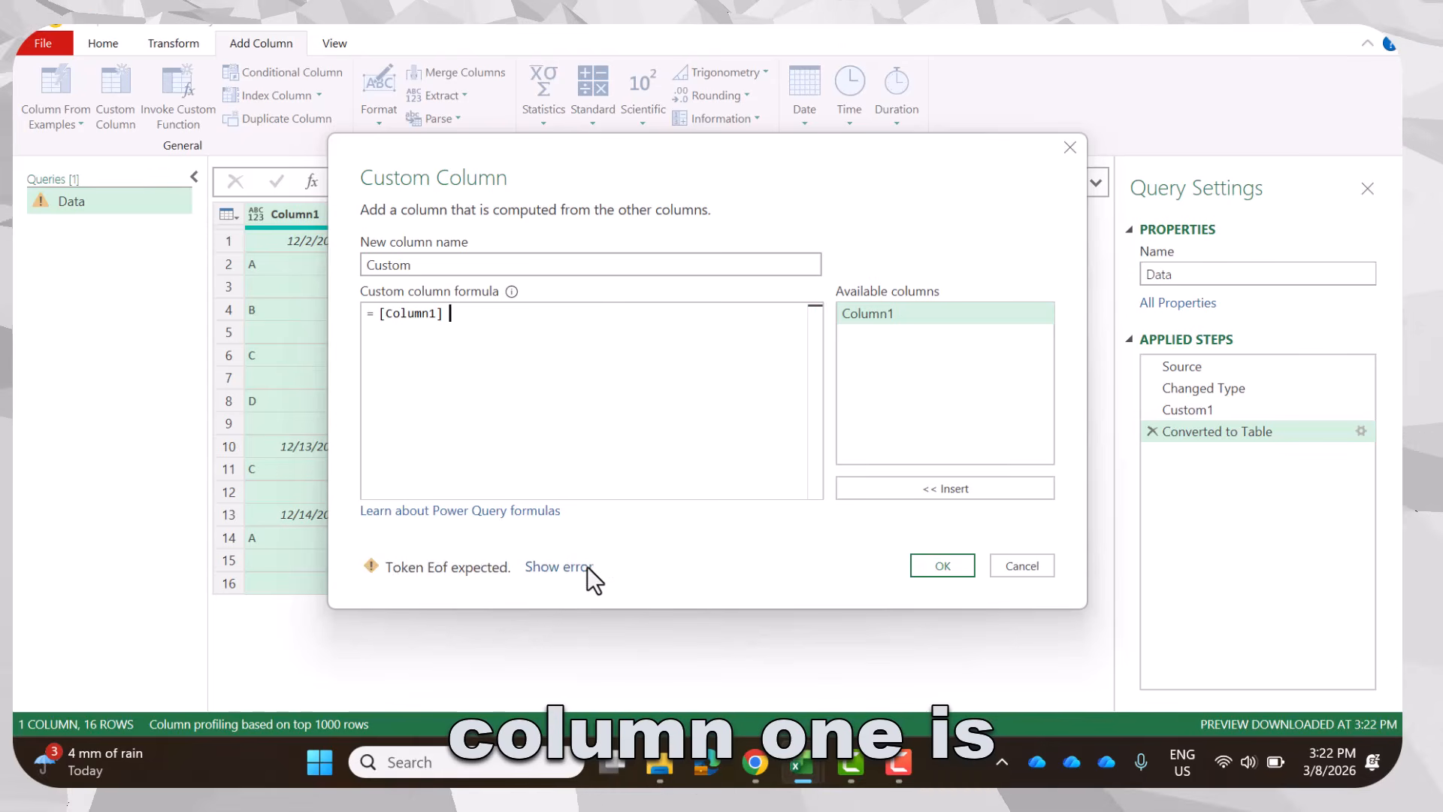
text(datetime)
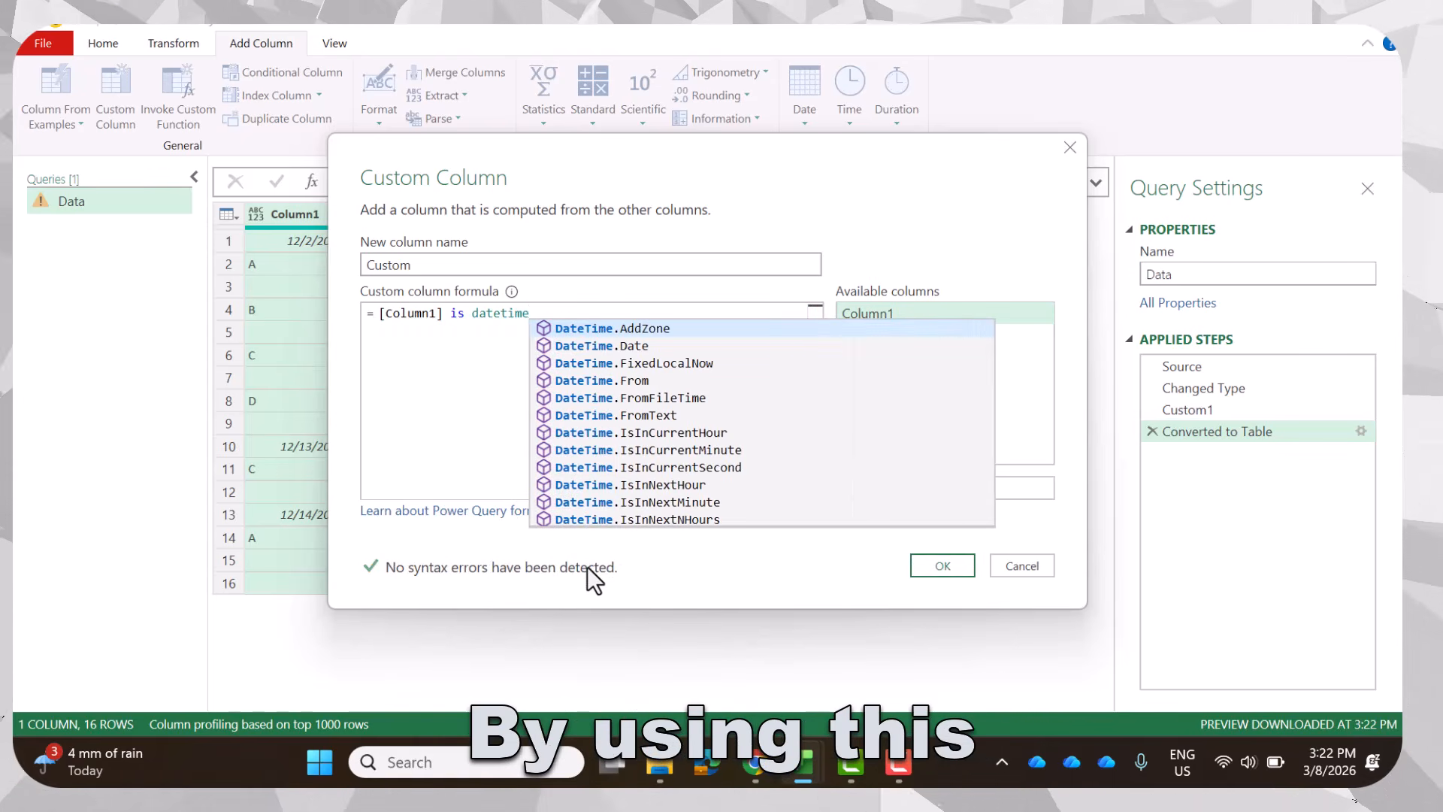
click(949, 223)
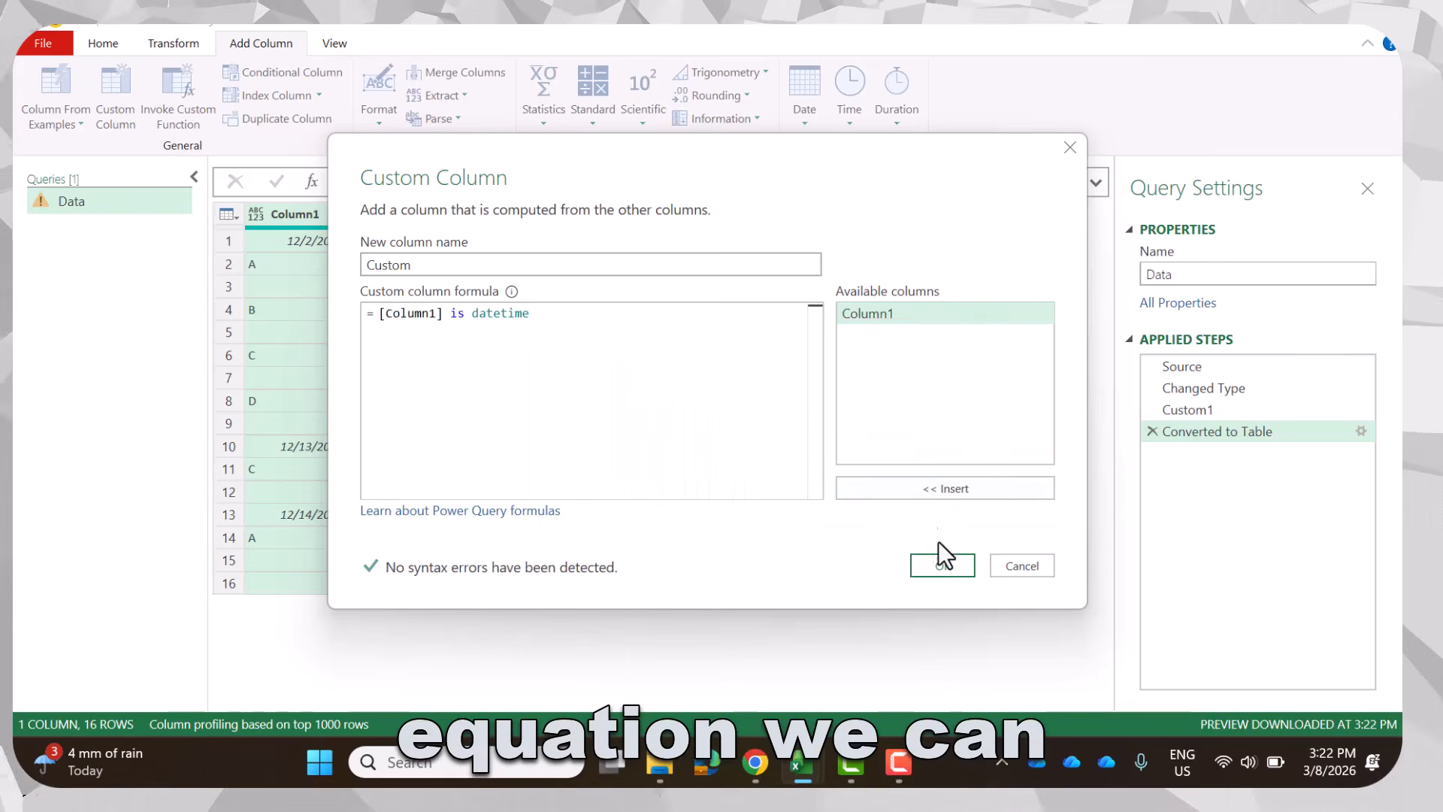
click(941, 568)
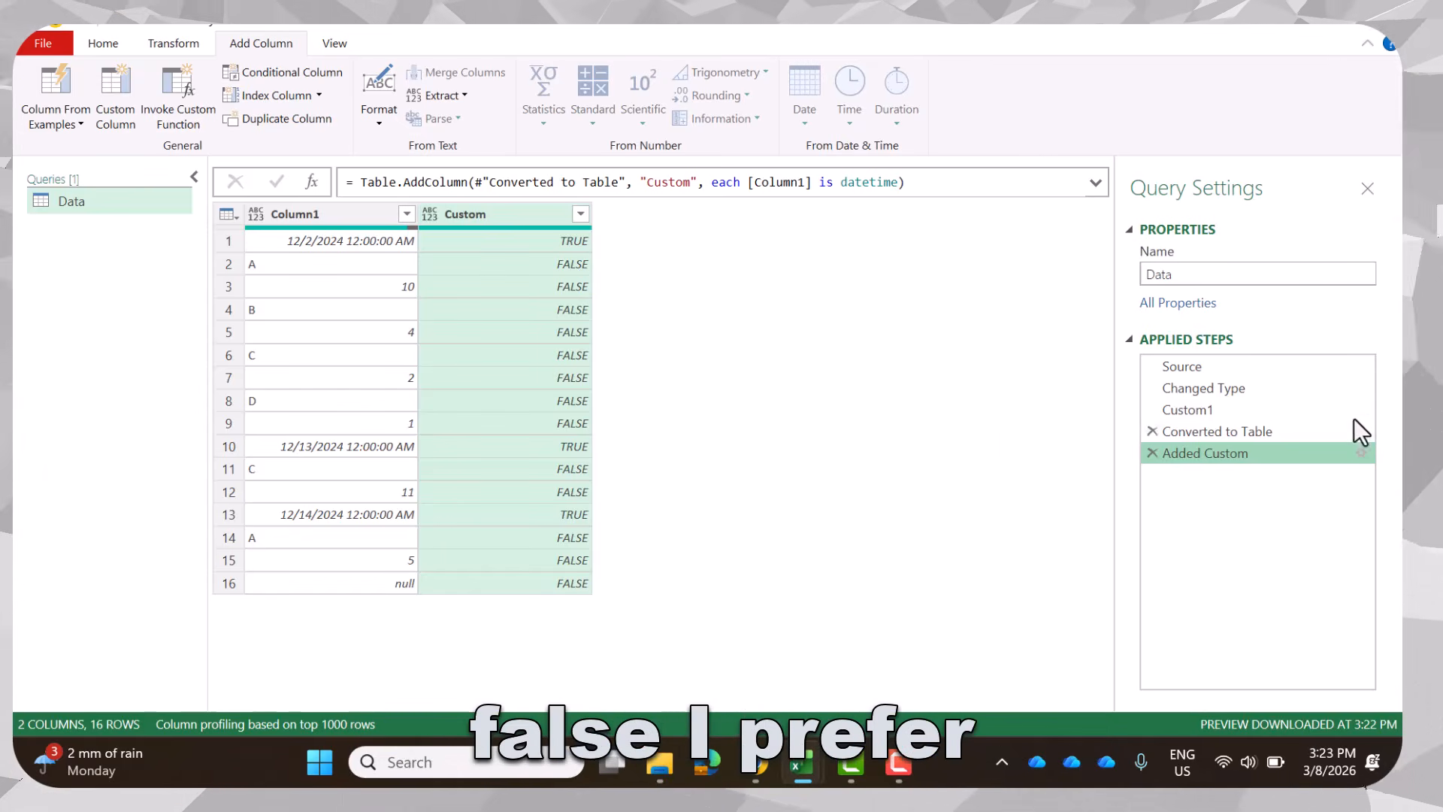
Change the Custom column's formula to if ([Column1] is datetime) then [Column1] else null.
click(1361, 454)
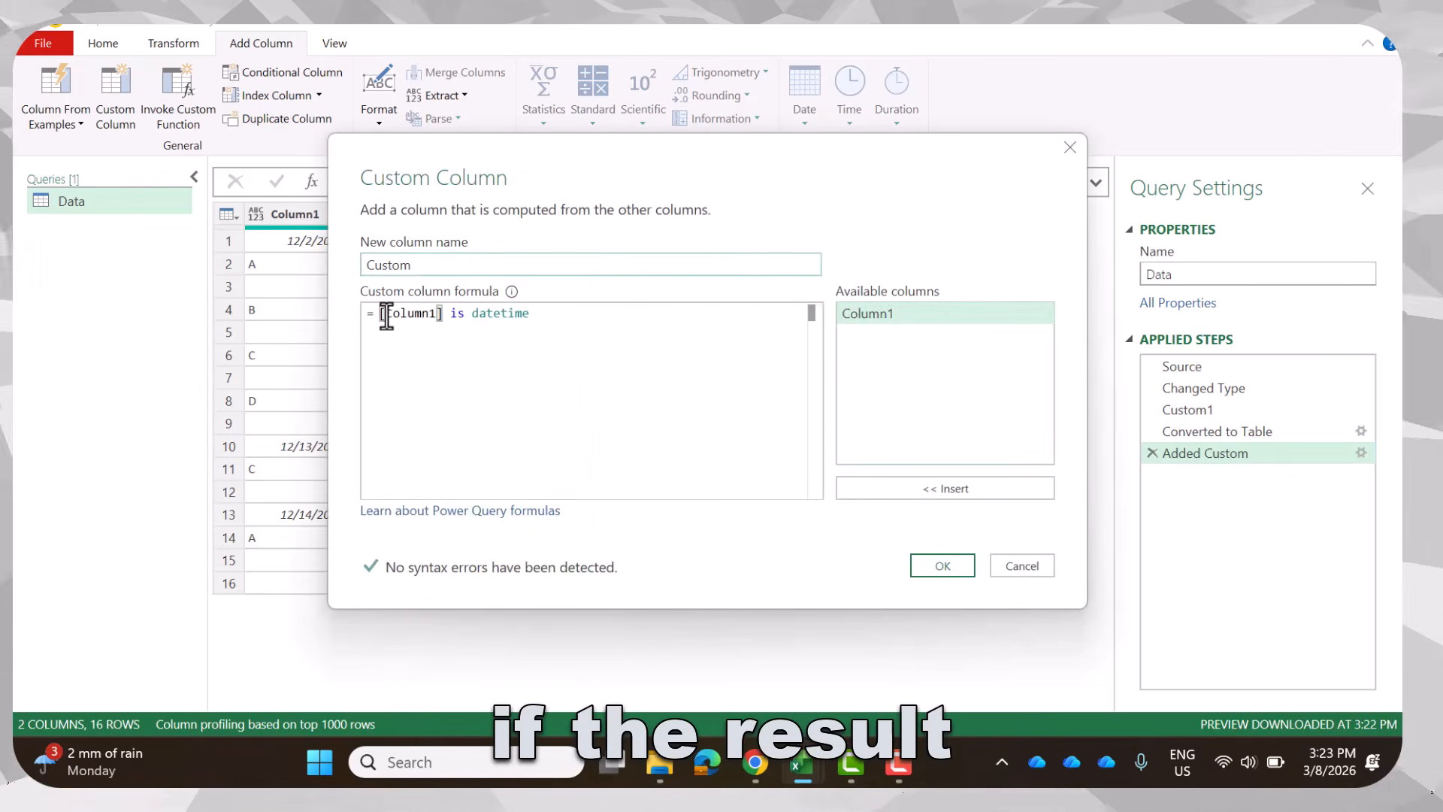
click(383, 313)
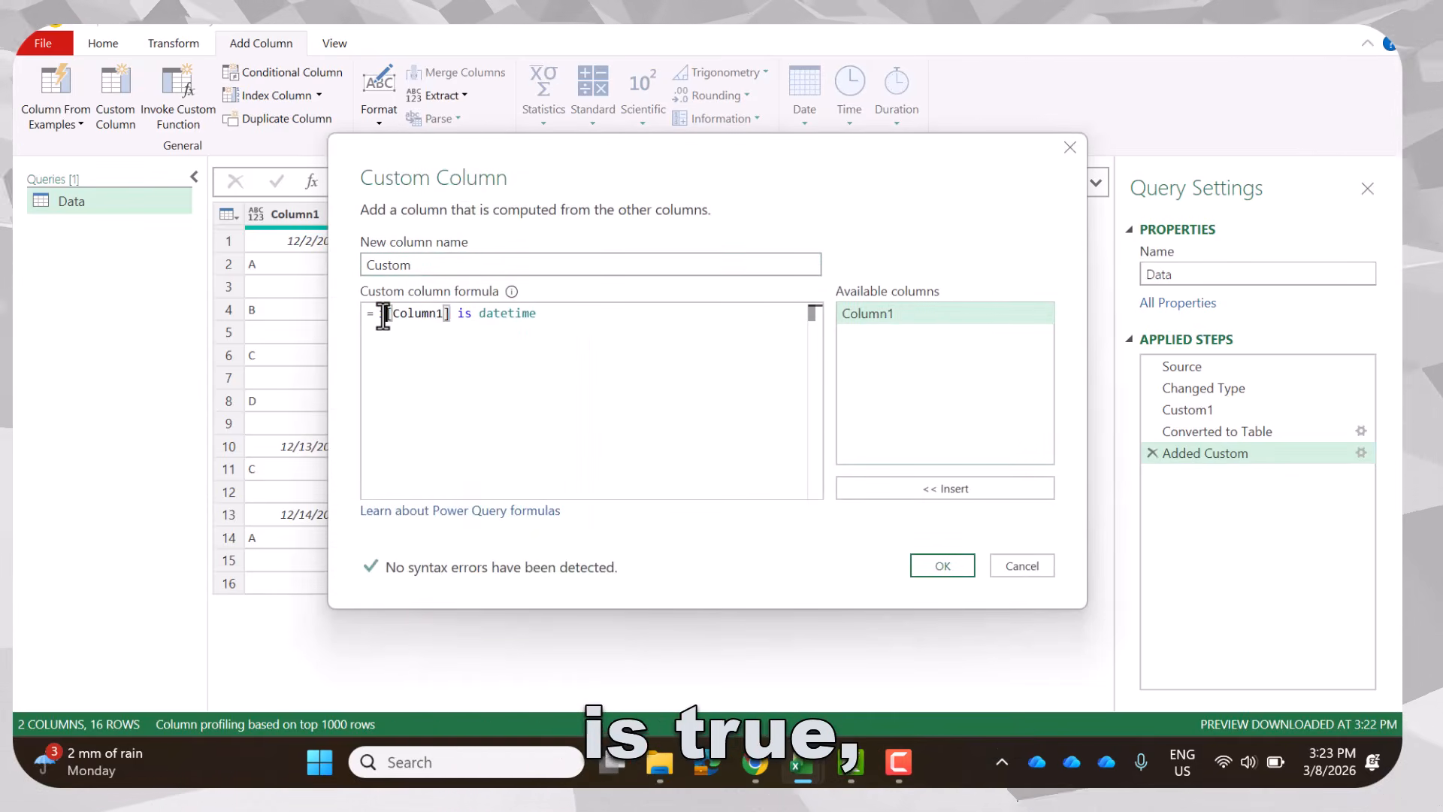
text(if ()
key(End)
text() then)
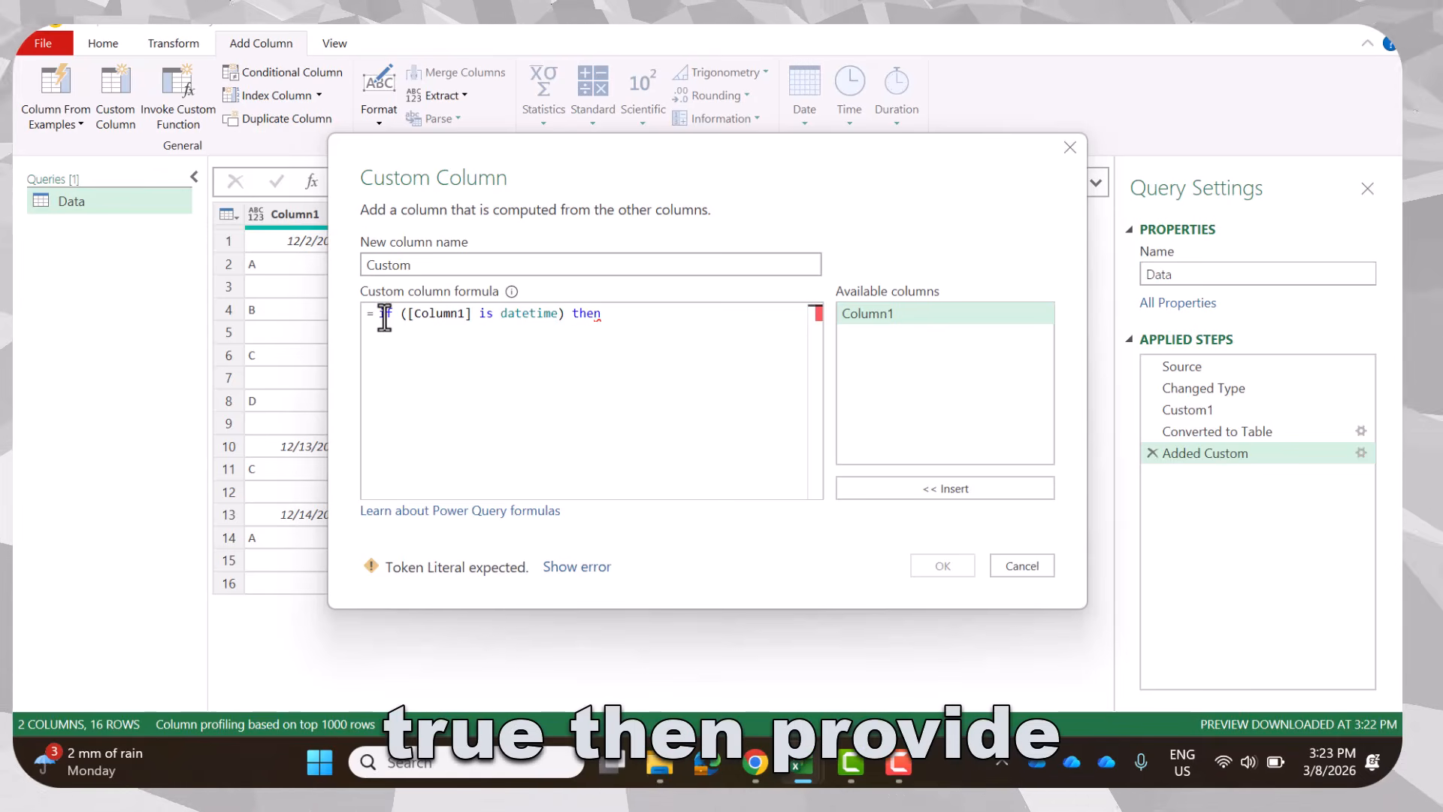
double_click(863, 313)
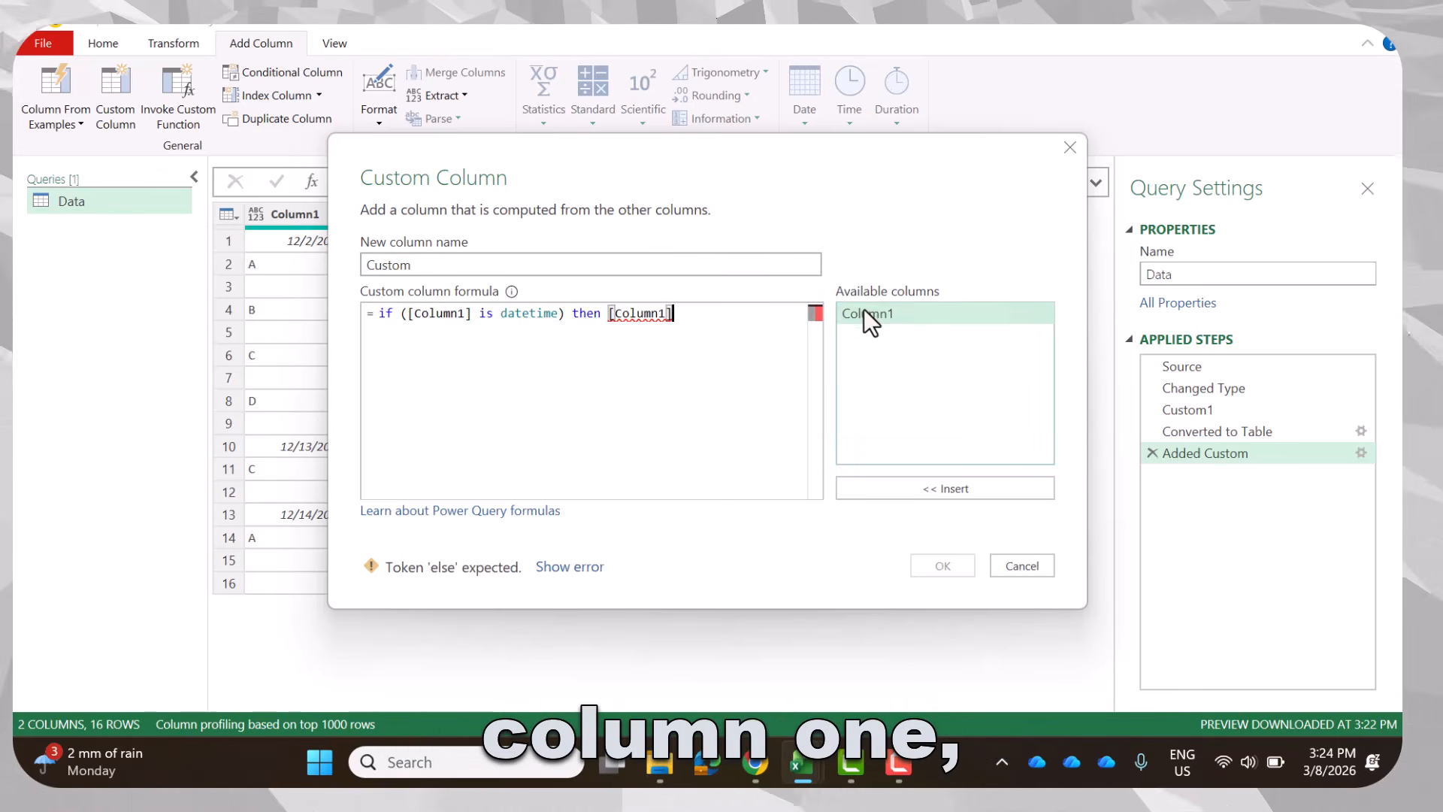
text(el)
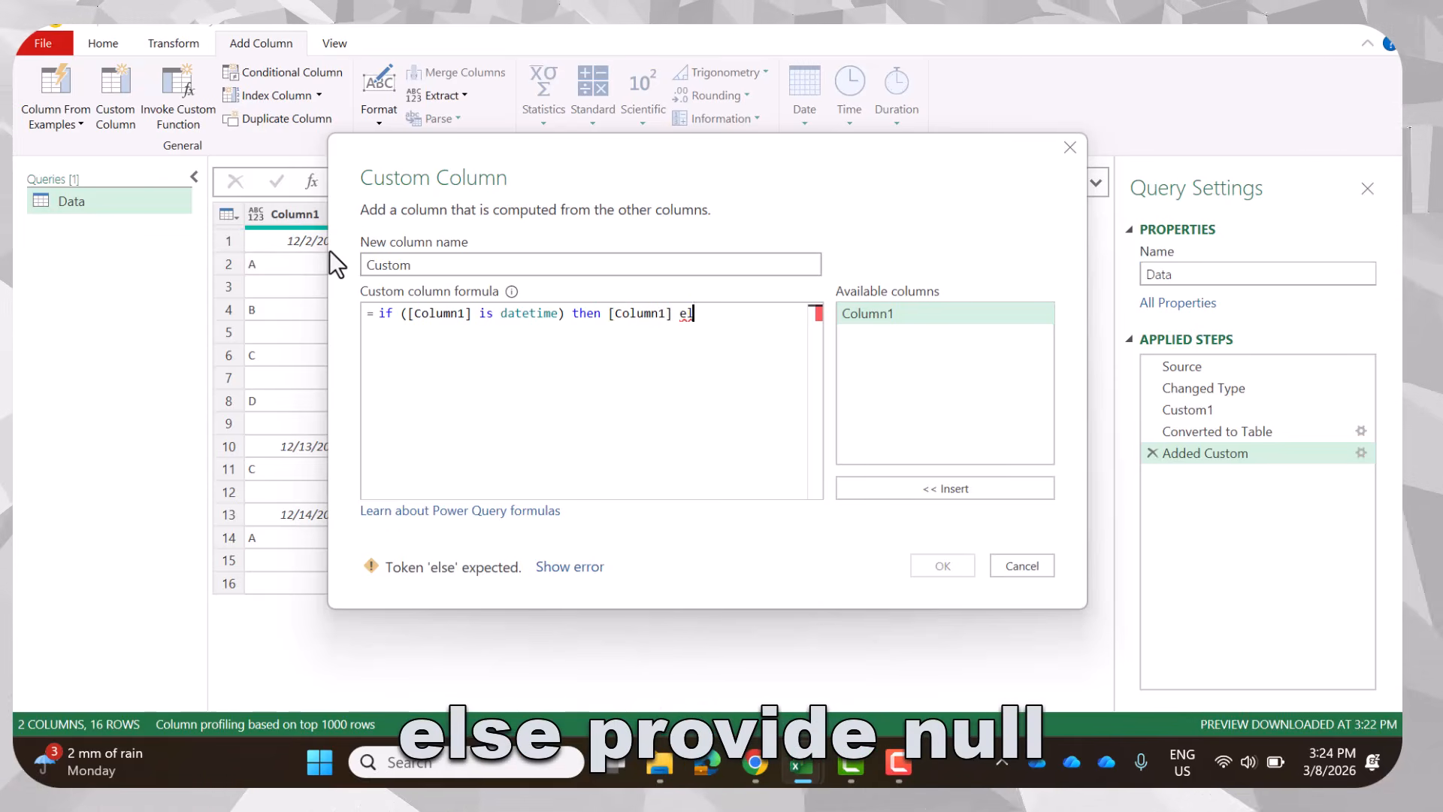
text(se null)
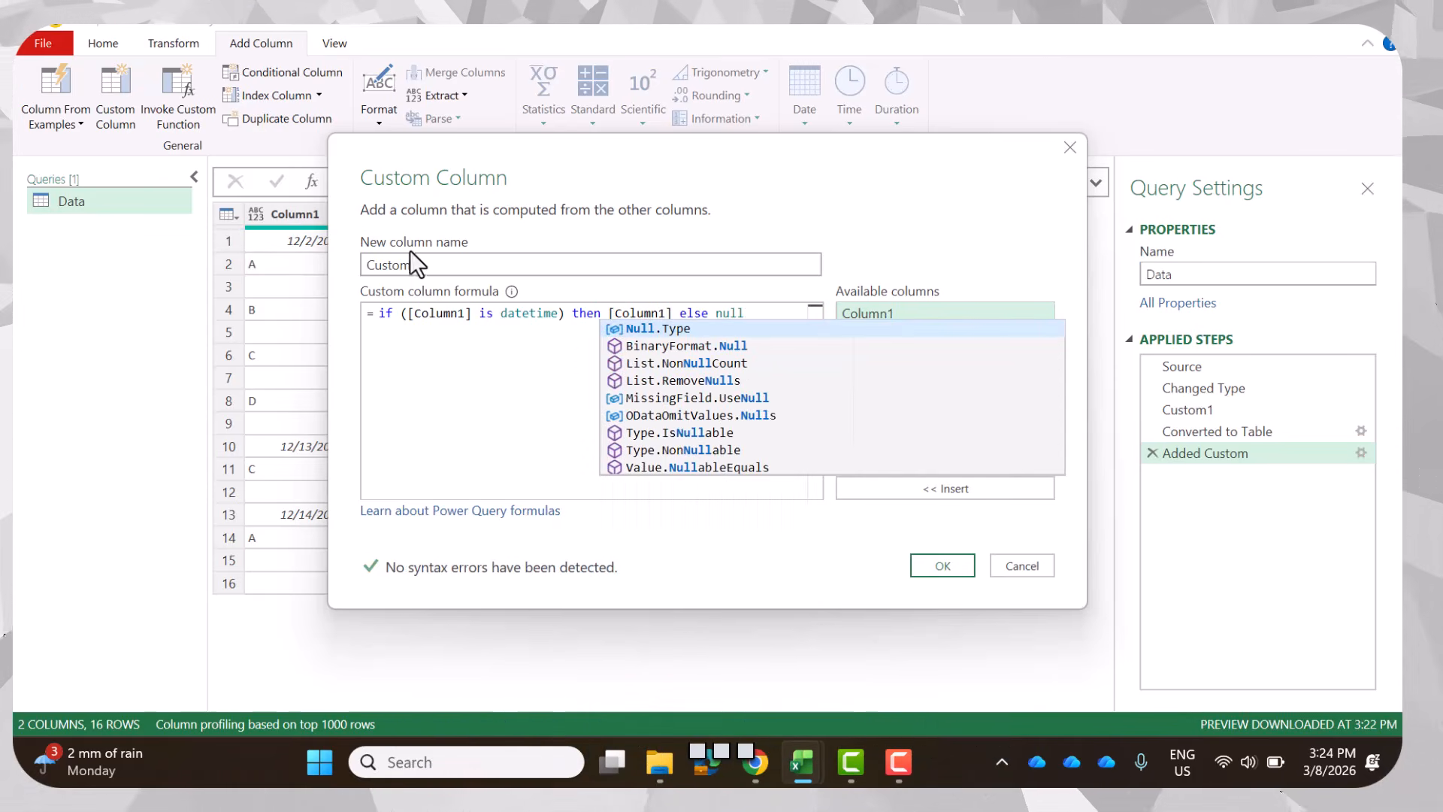
click(944, 569)
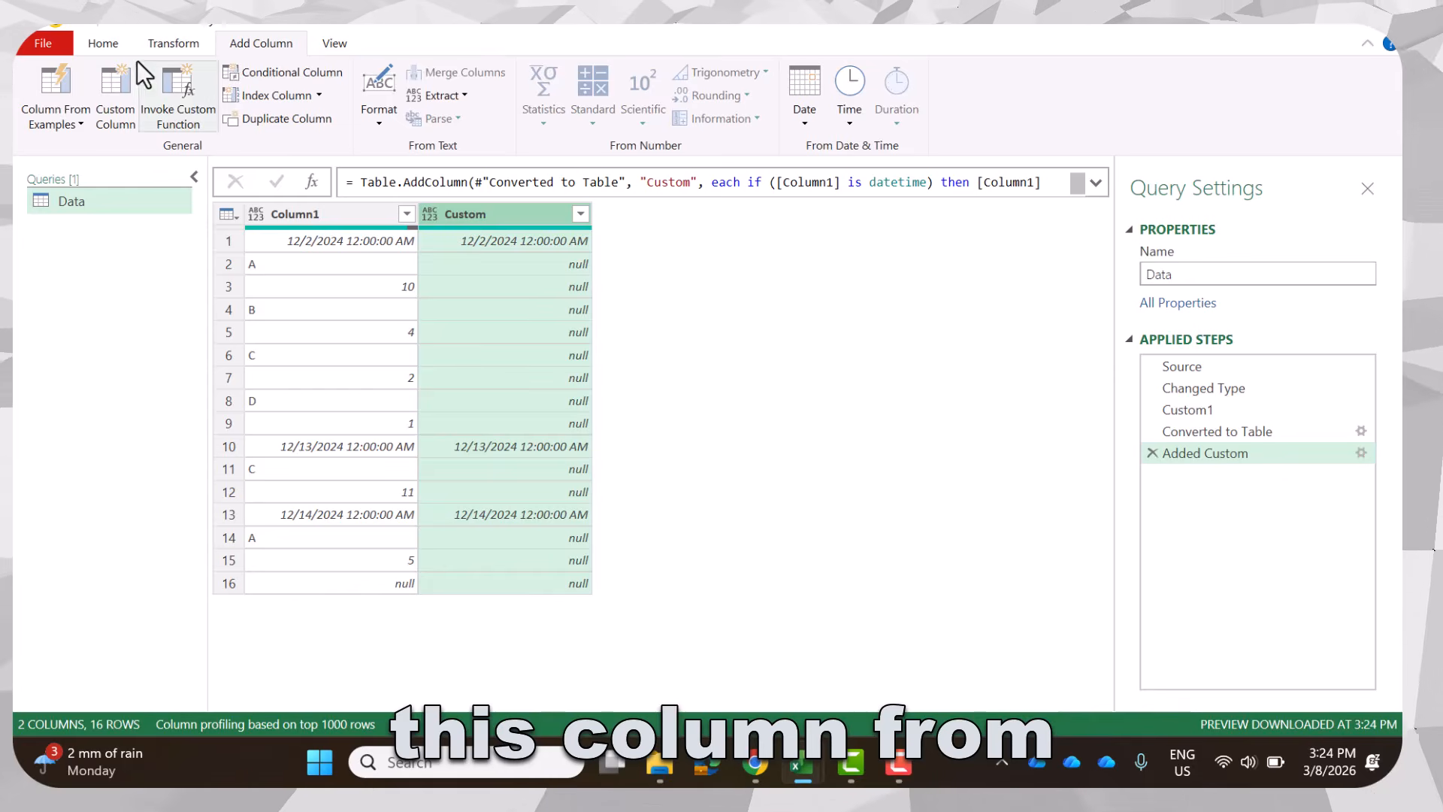
Fill the dates in the Custom column down over the null cells.
click(110, 43)
click(150, 38)
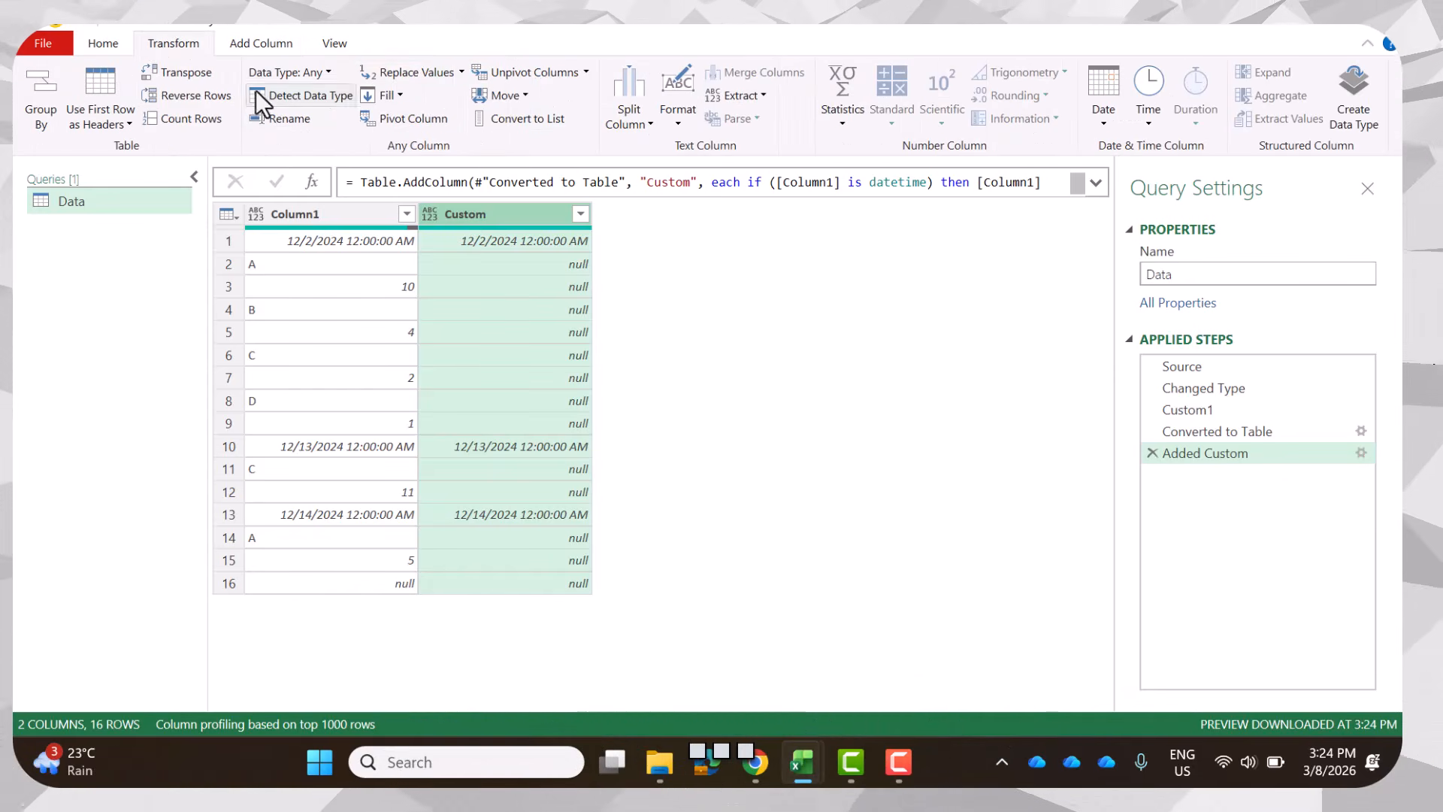
click(387, 95)
click(404, 122)
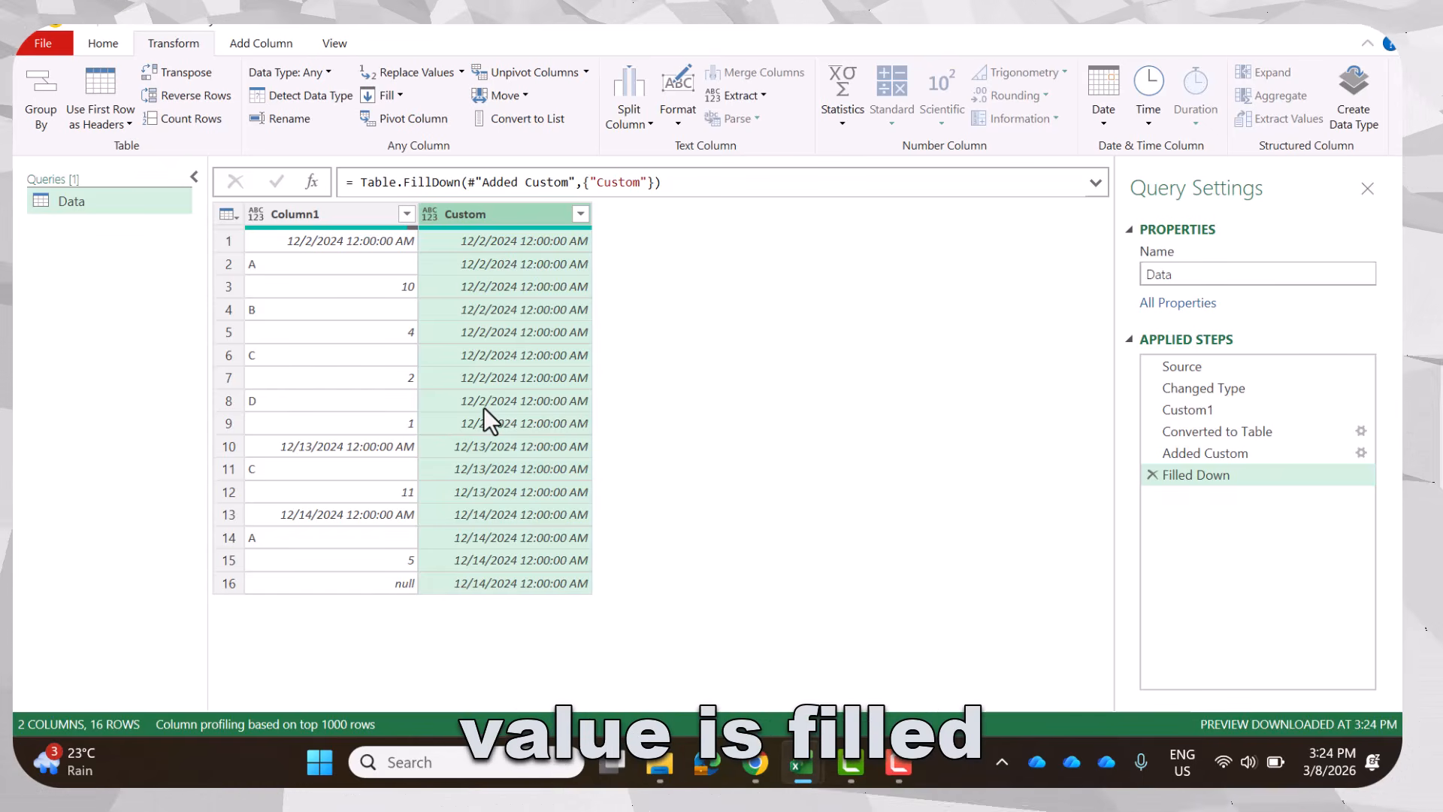
Group the table by the Custom column using the All Rows operation, naming the new column All rows.
right_click(502, 215)
click(588, 513)
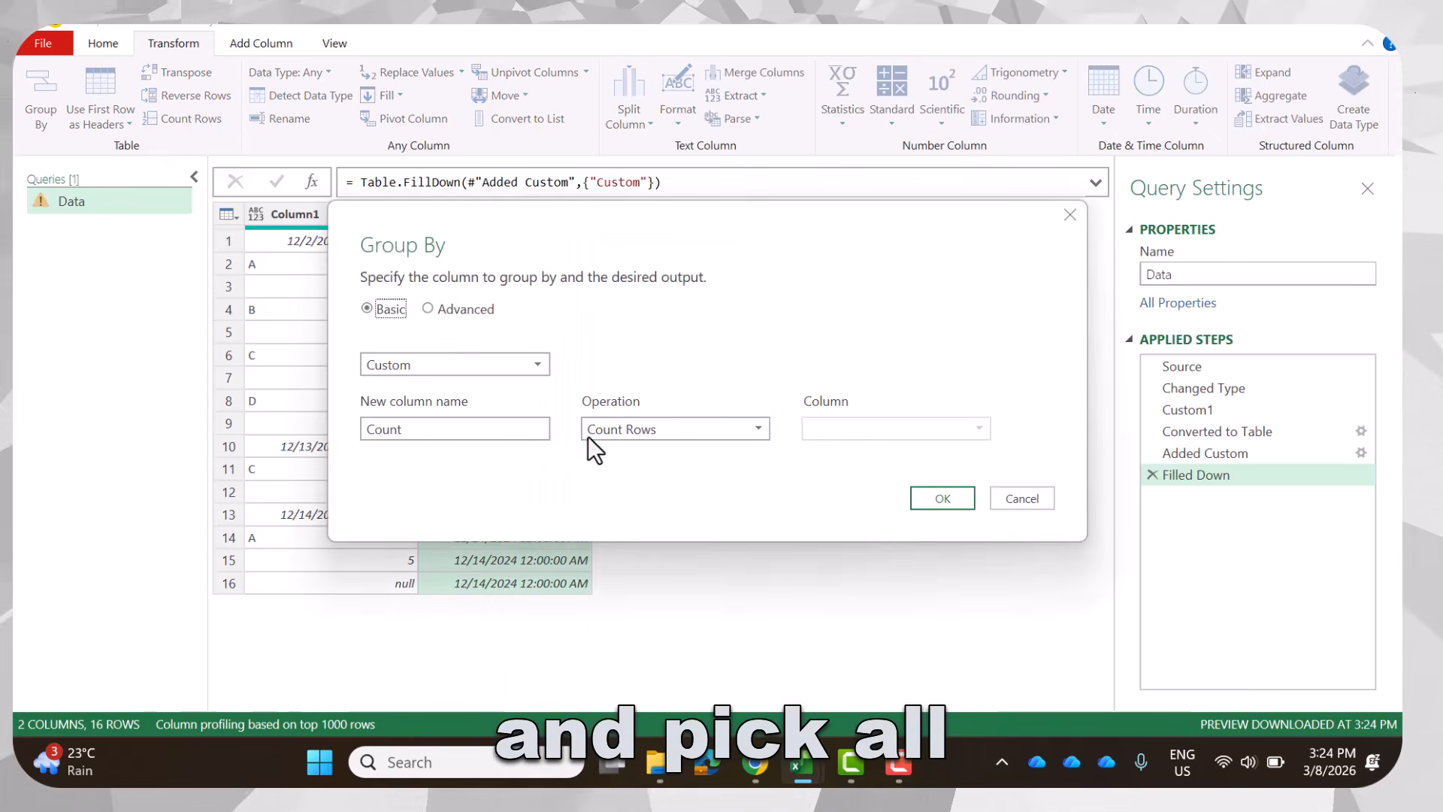
click(630, 431)
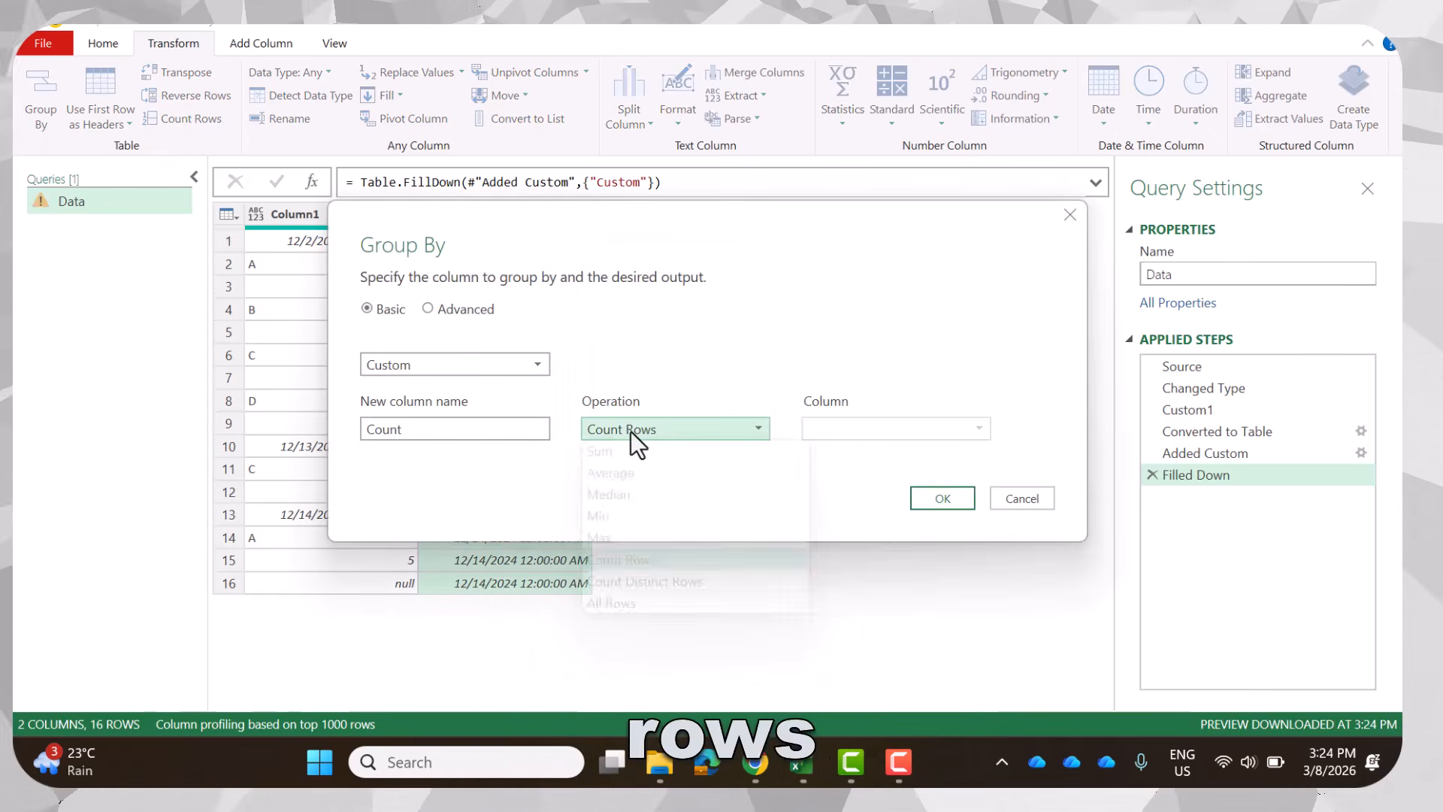
click(604, 602)
click(458, 434)
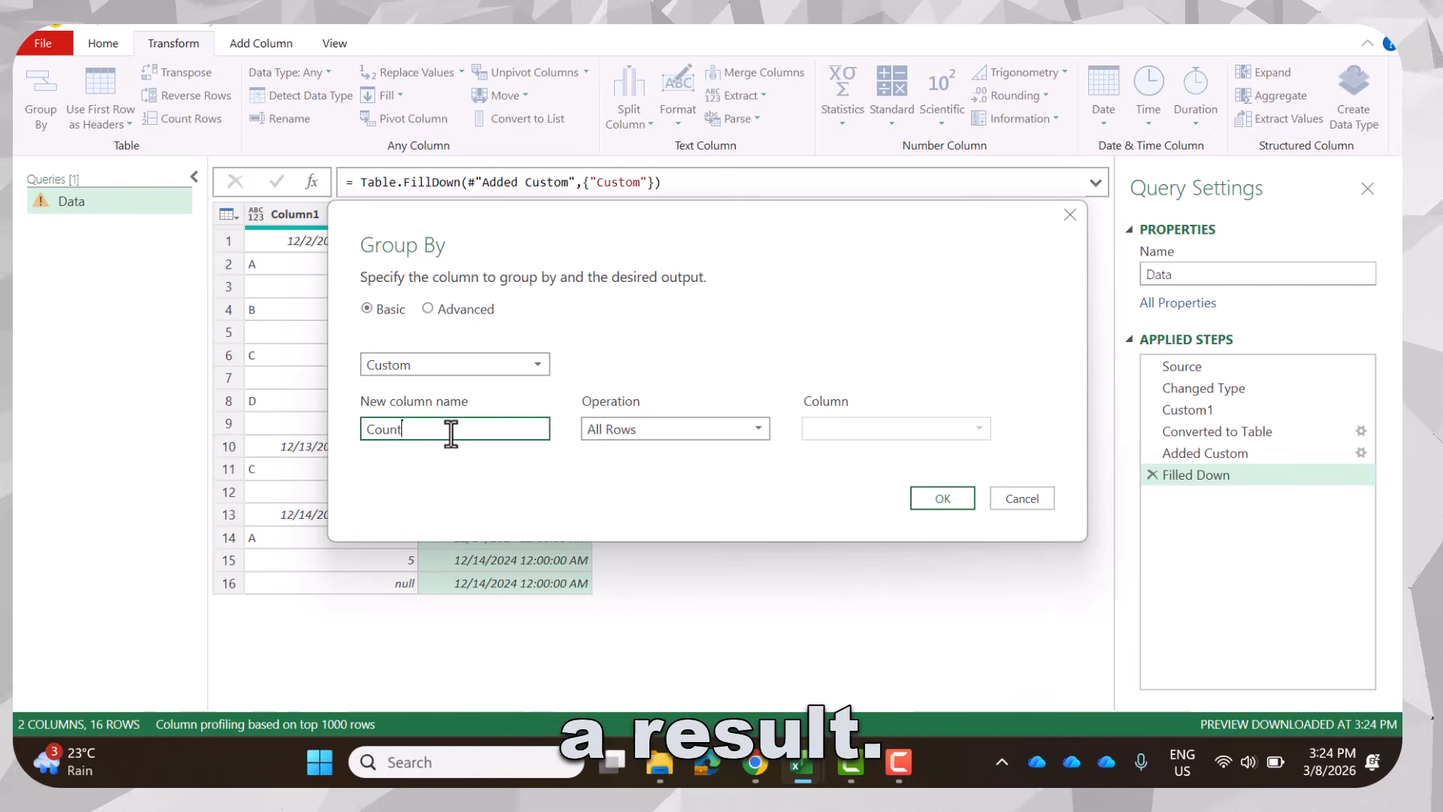
drag(458, 433, 318, 425)
text(All r)
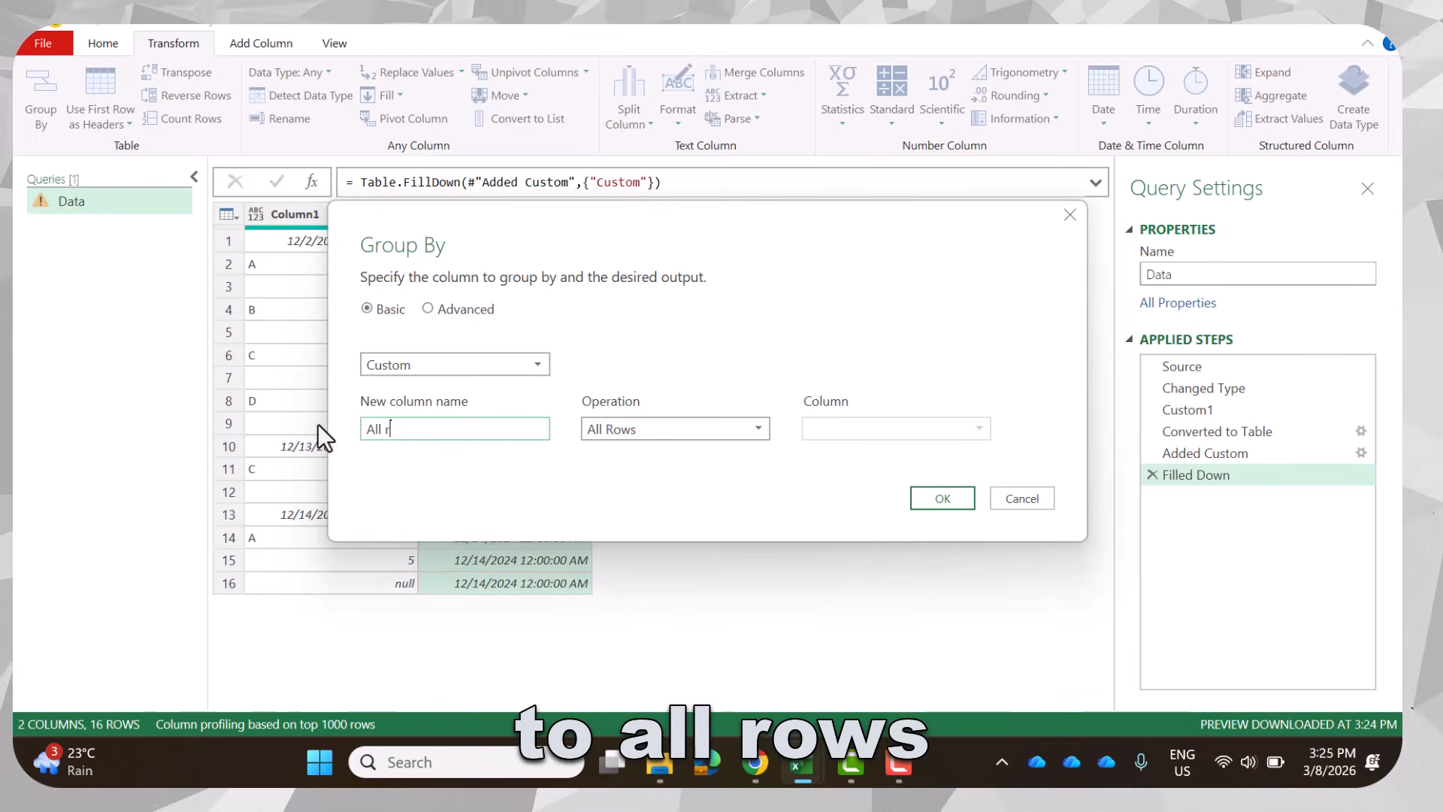
text(ows)
click(939, 496)
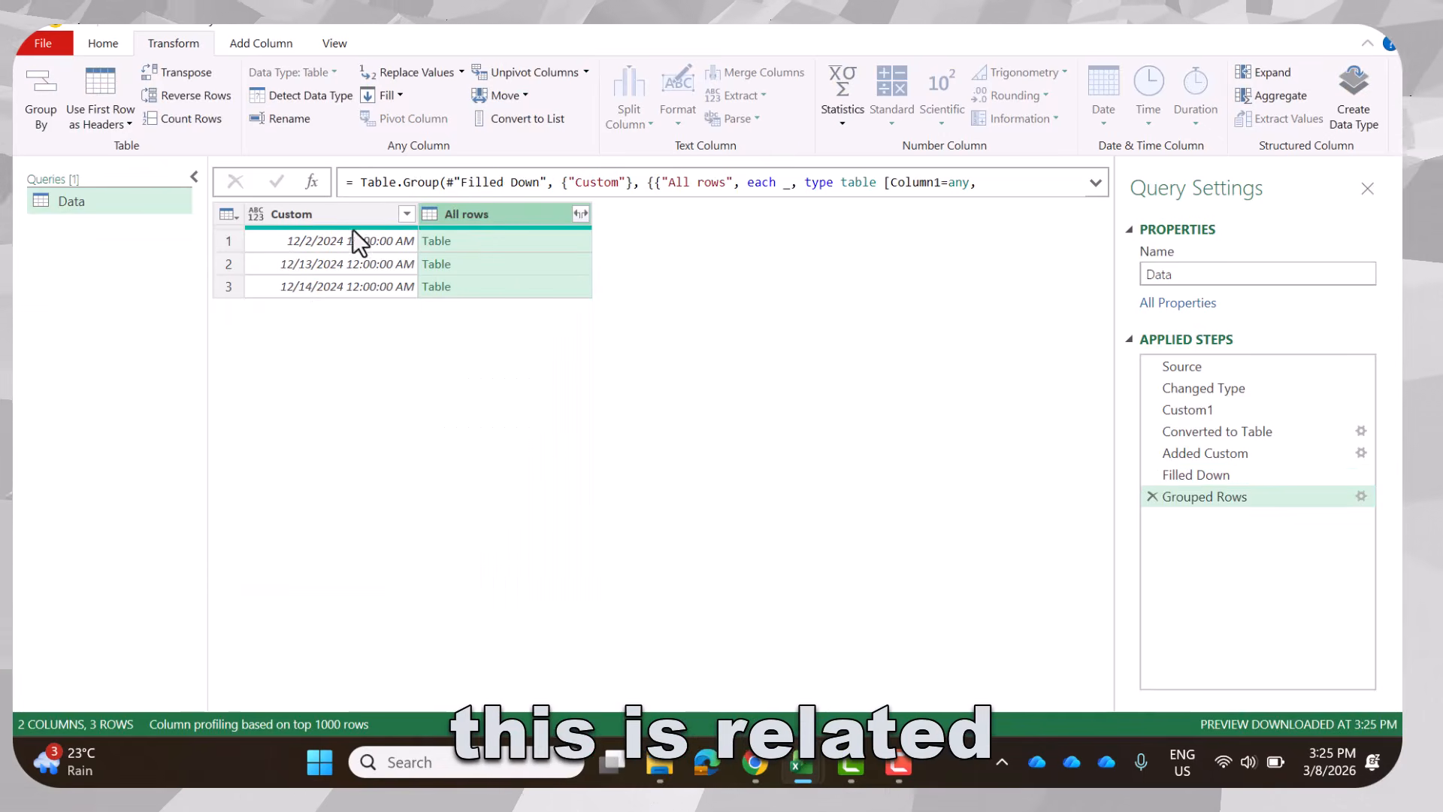
Examine the nested table for each date, and compare the full Grouped Rows formula with the Filled Down step.
click(474, 245)
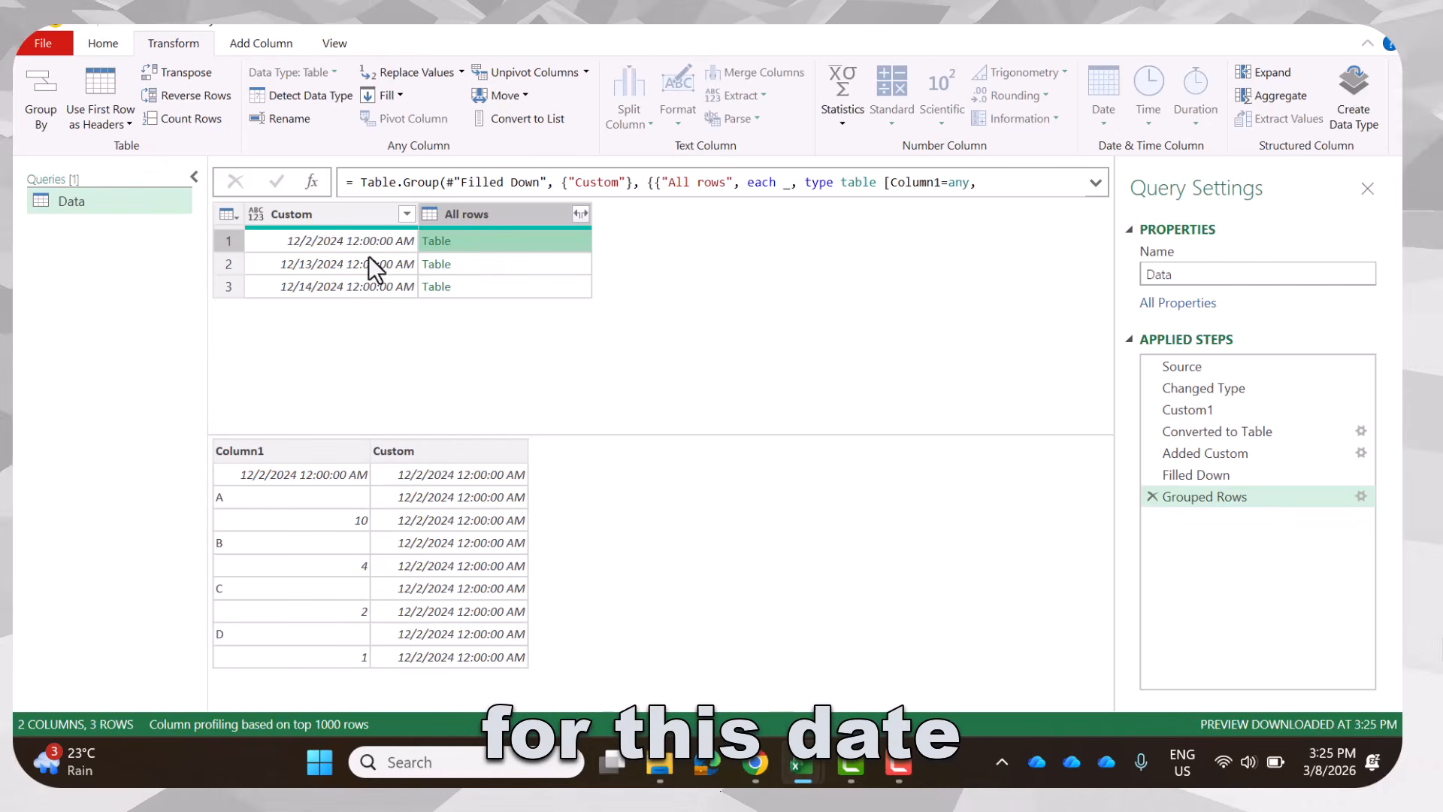
click(471, 263)
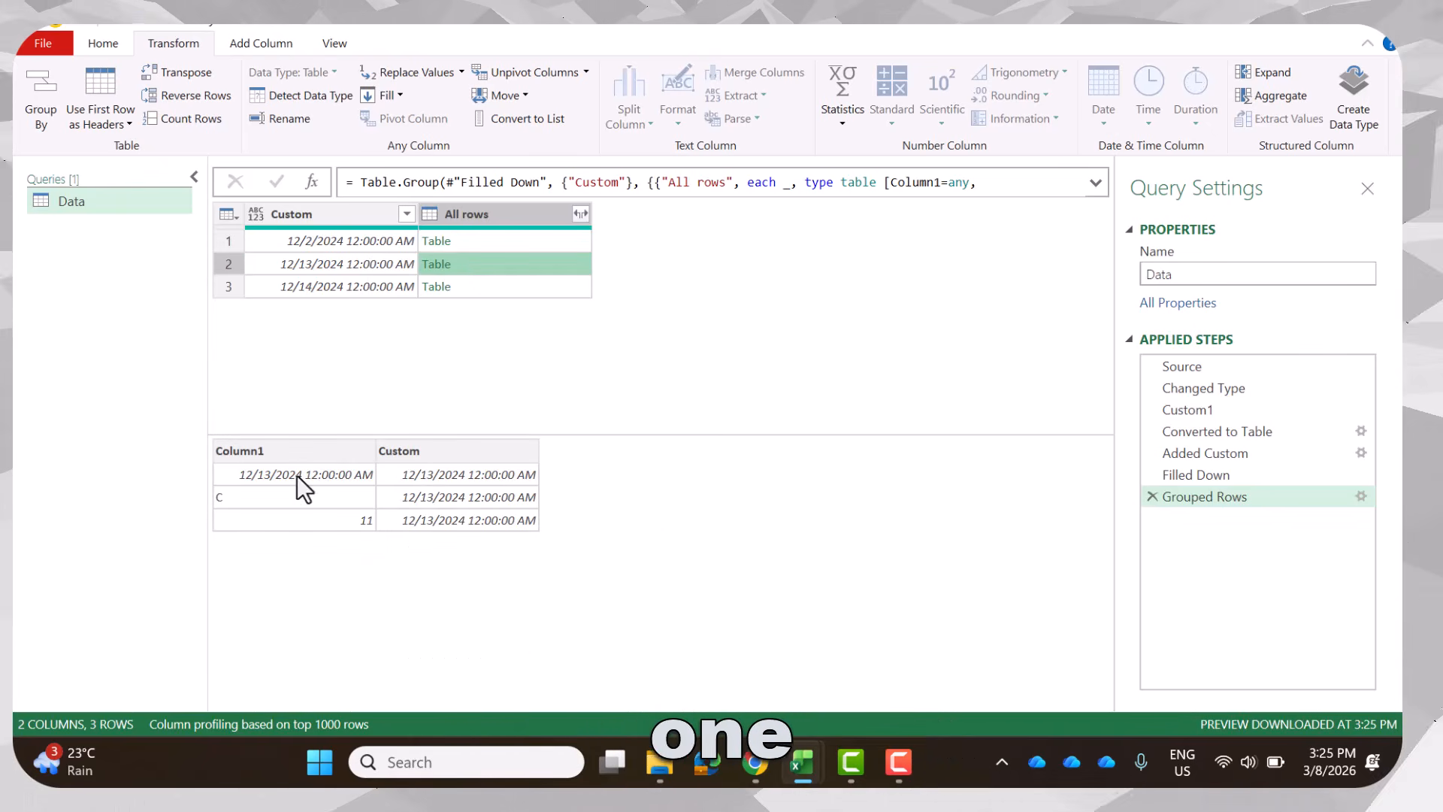
click(466, 286)
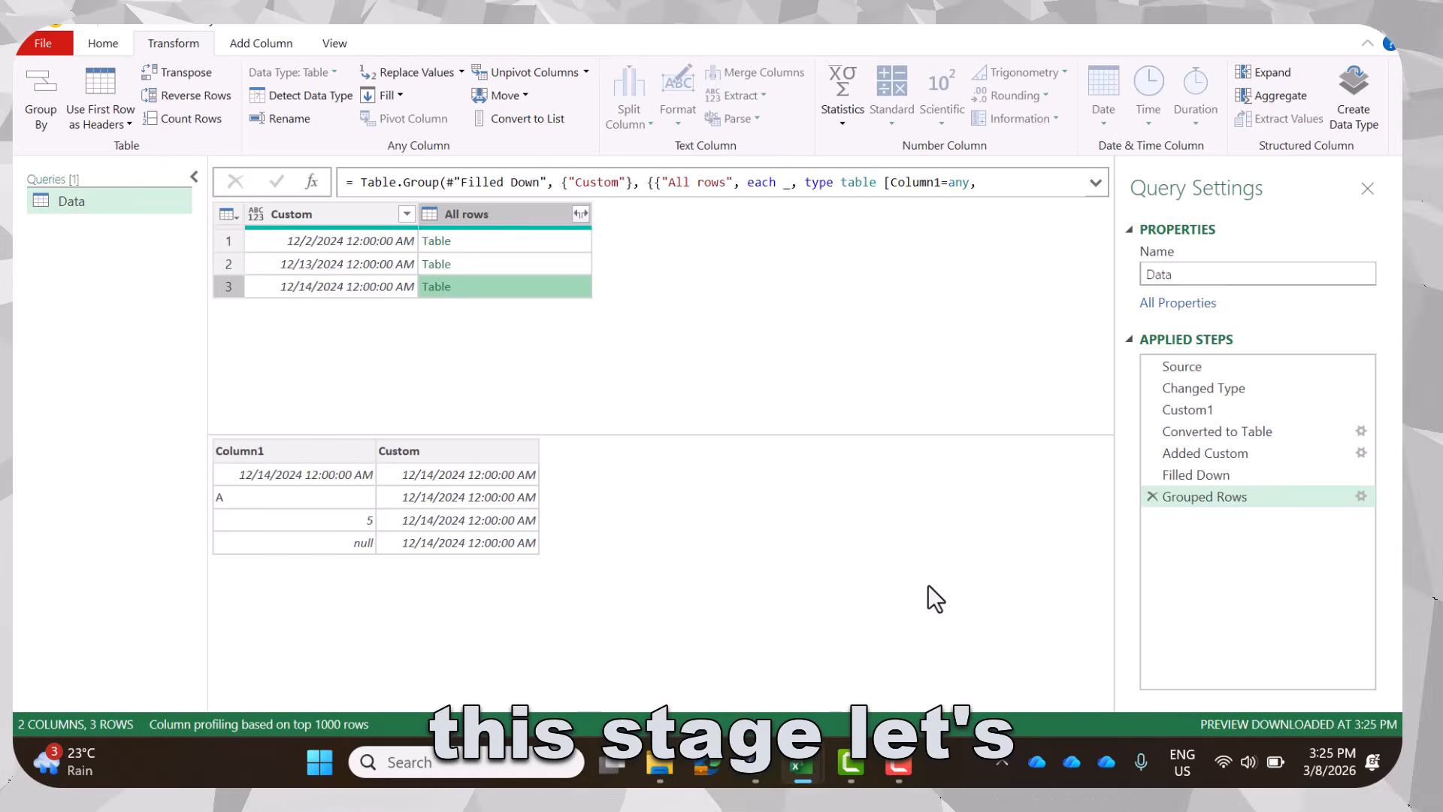
click(475, 237)
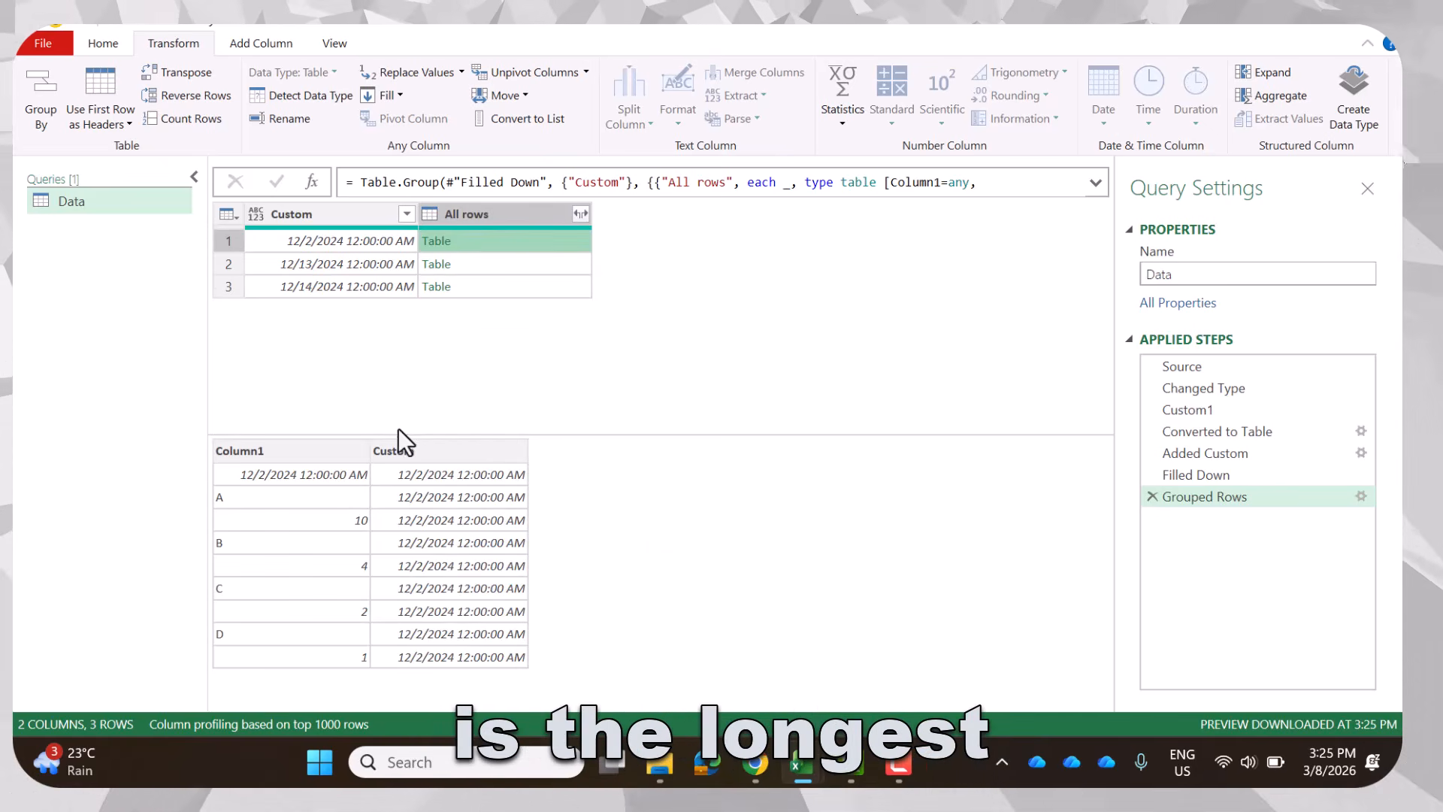
drag(395, 434, 394, 330)
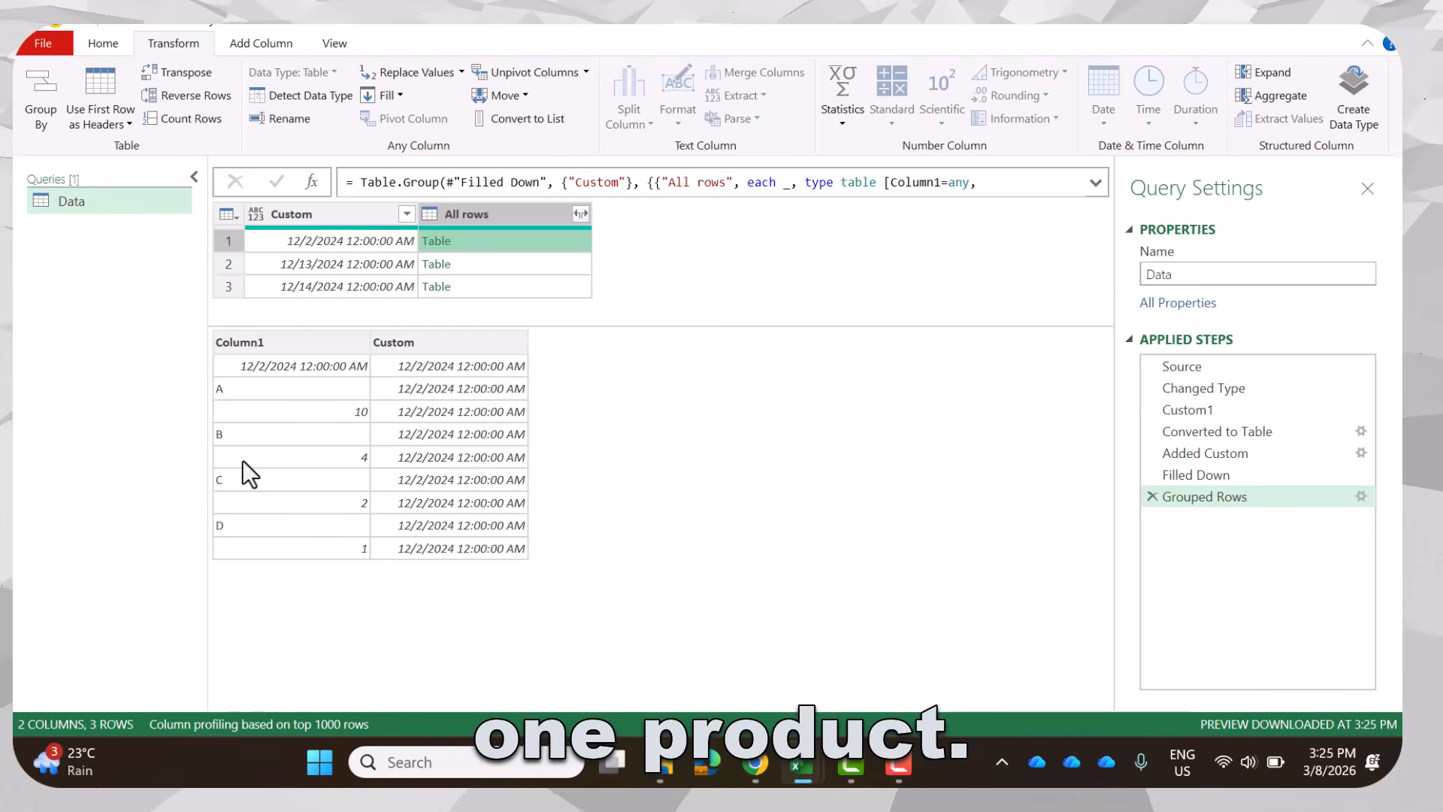
click(1096, 183)
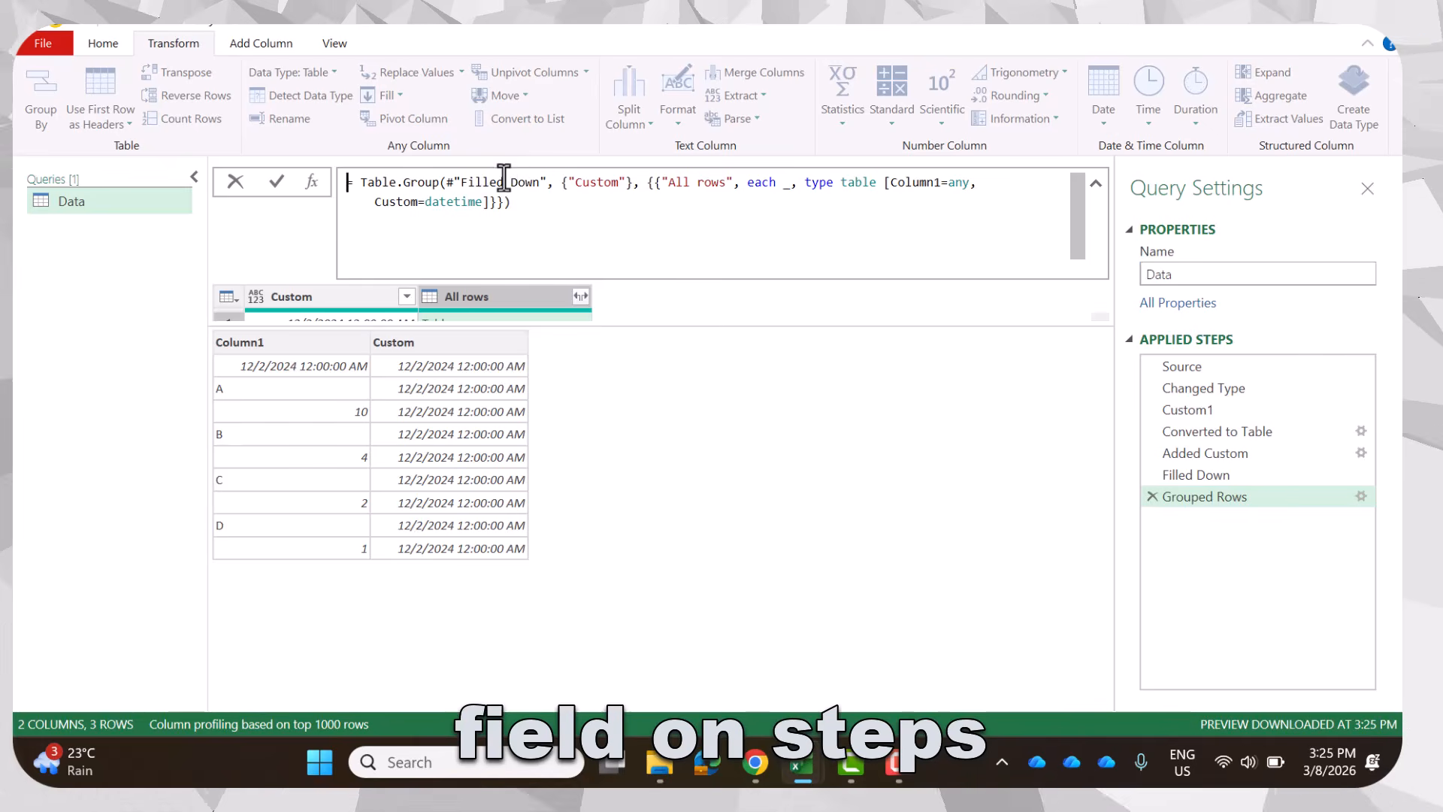
mouse_move(505, 181)
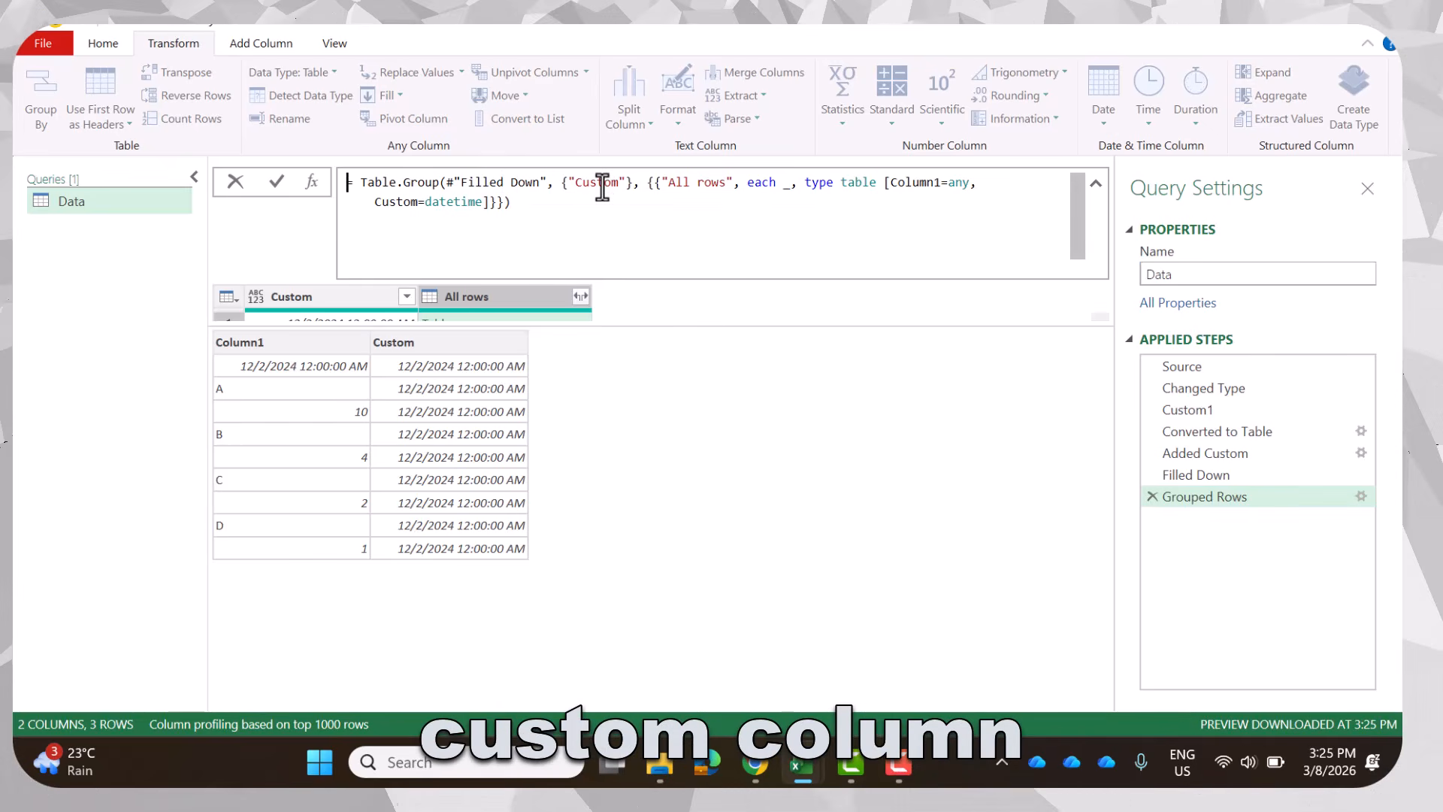
click(1225, 479)
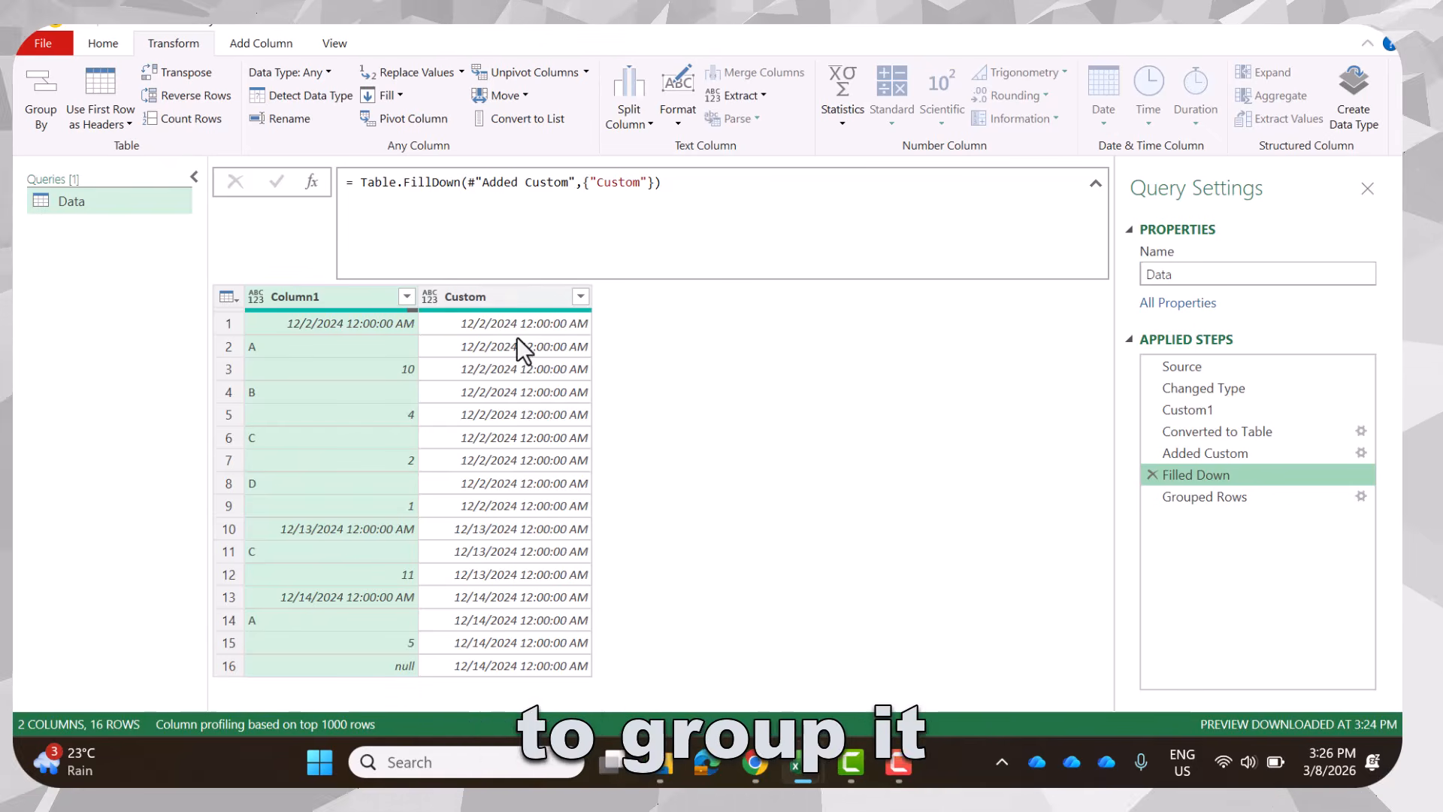
click(1242, 495)
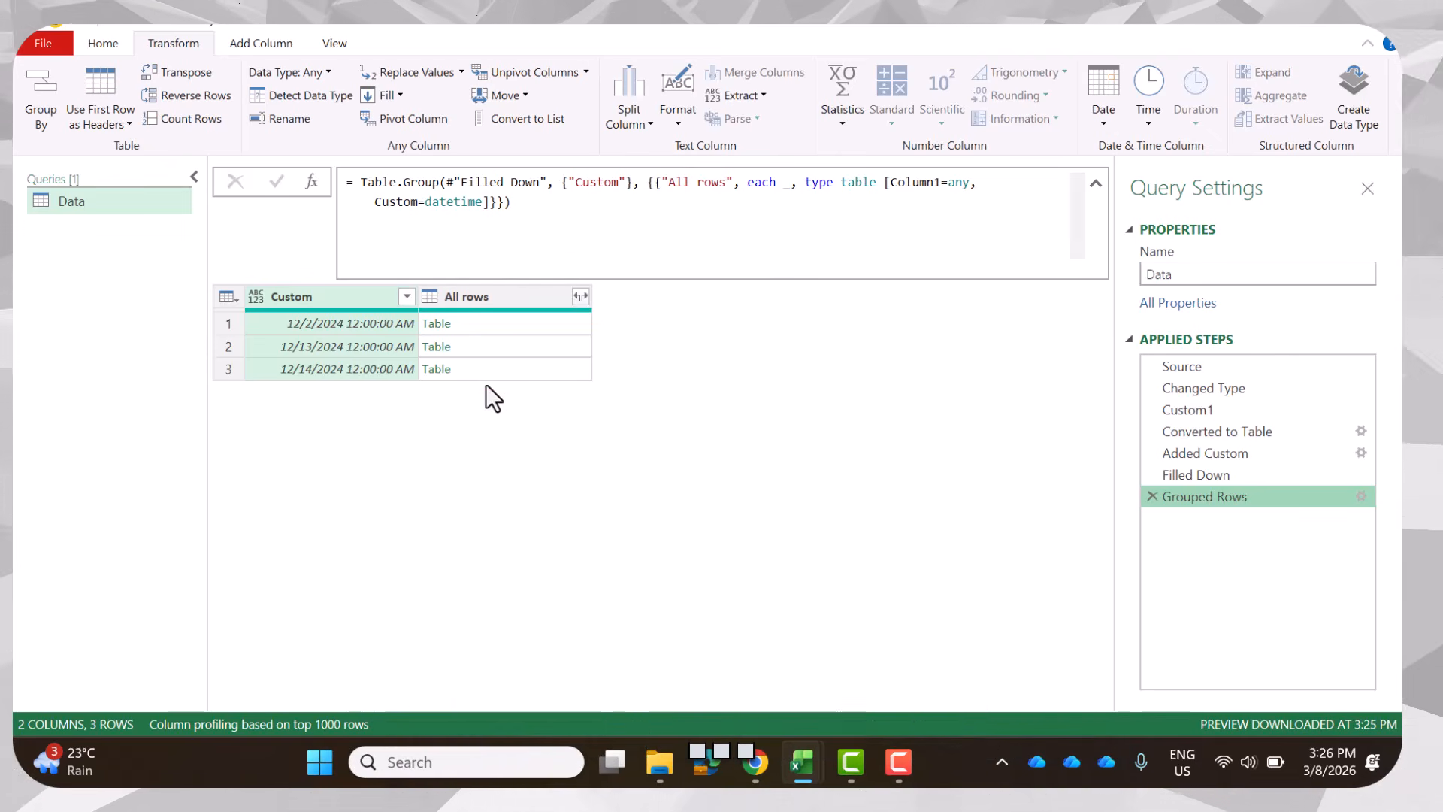
Remove the type table [Column1=any, Custom=datetime] definition from the Table.Group formula, leaving only each _ as the All rows aggregation.
click(786, 183)
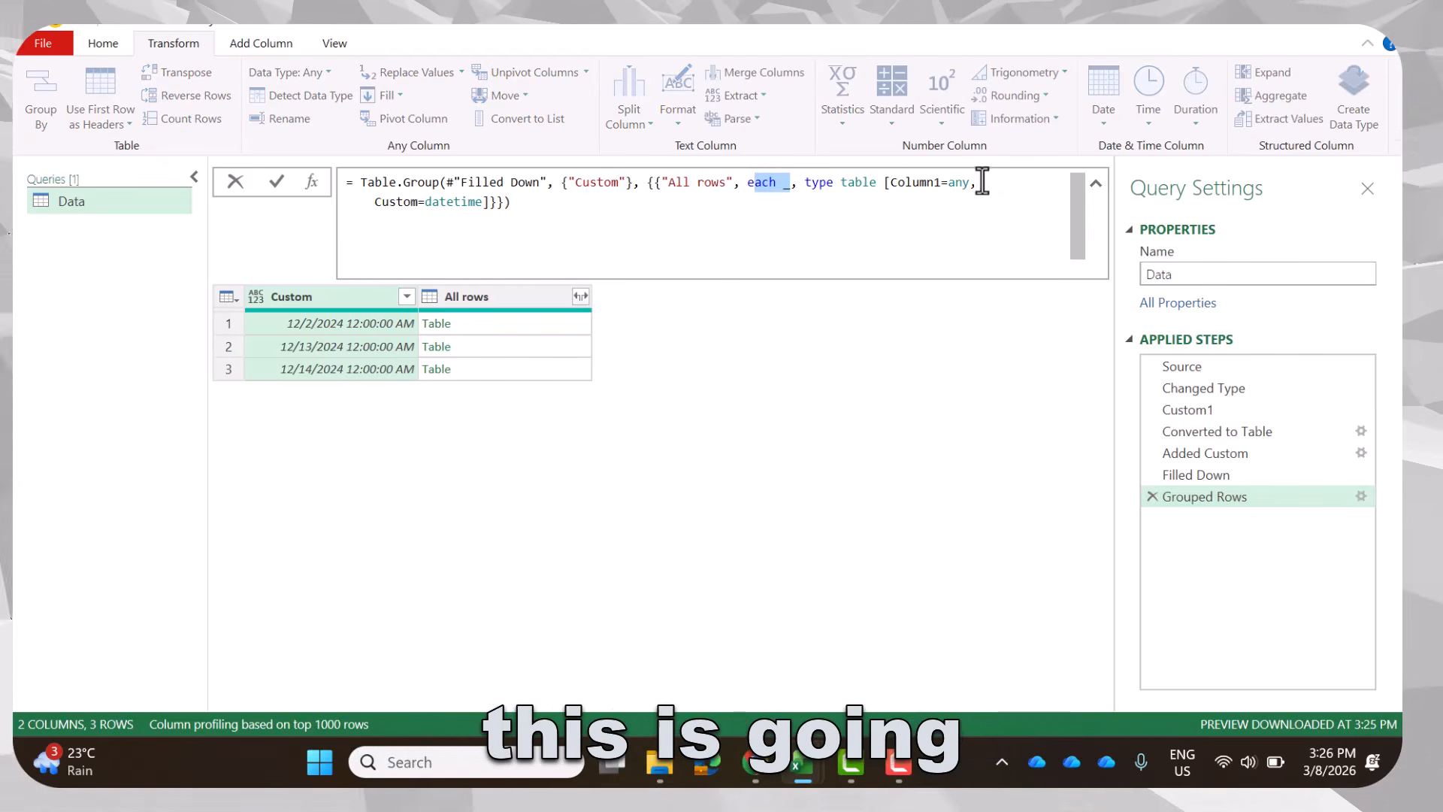
key(shift+Left)
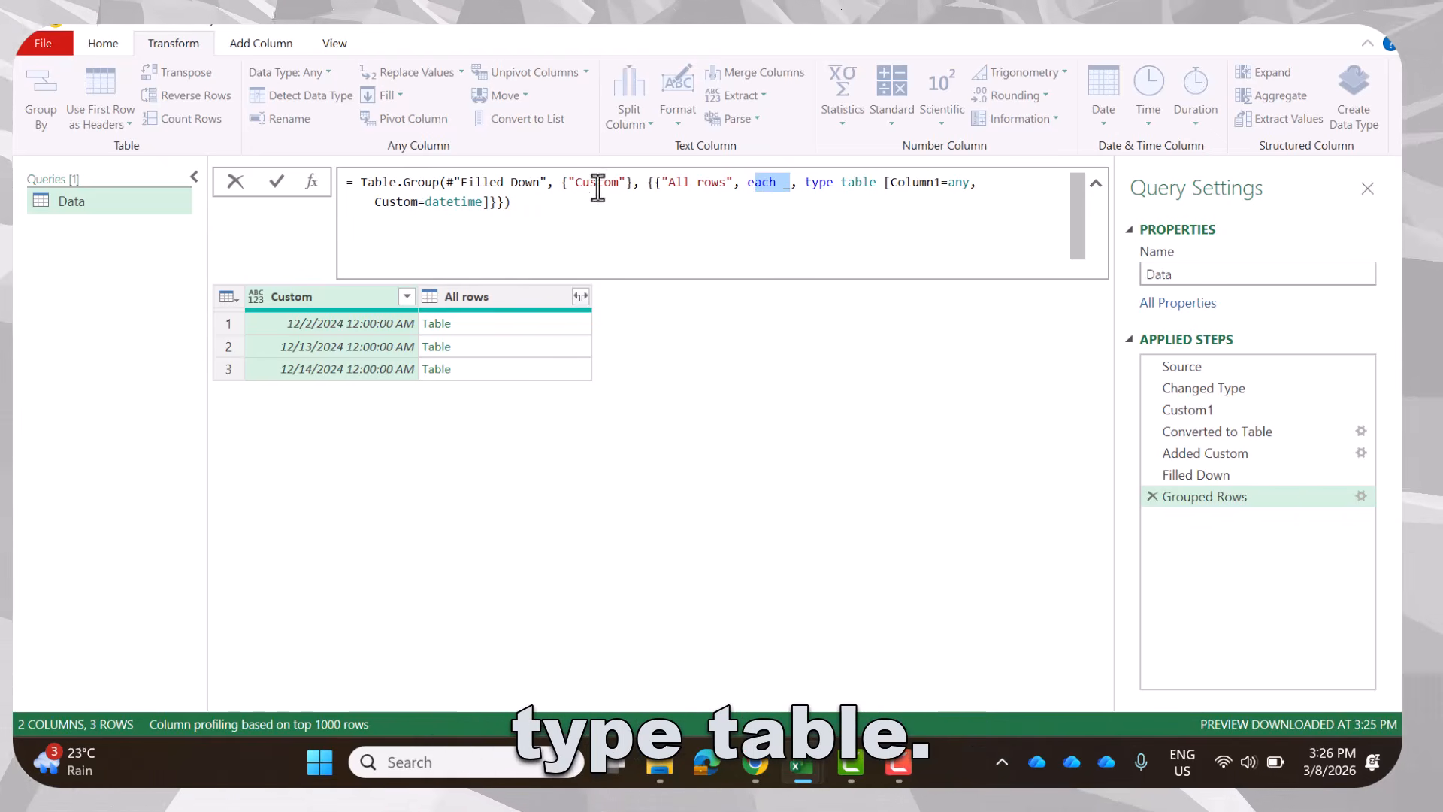
click(793, 188)
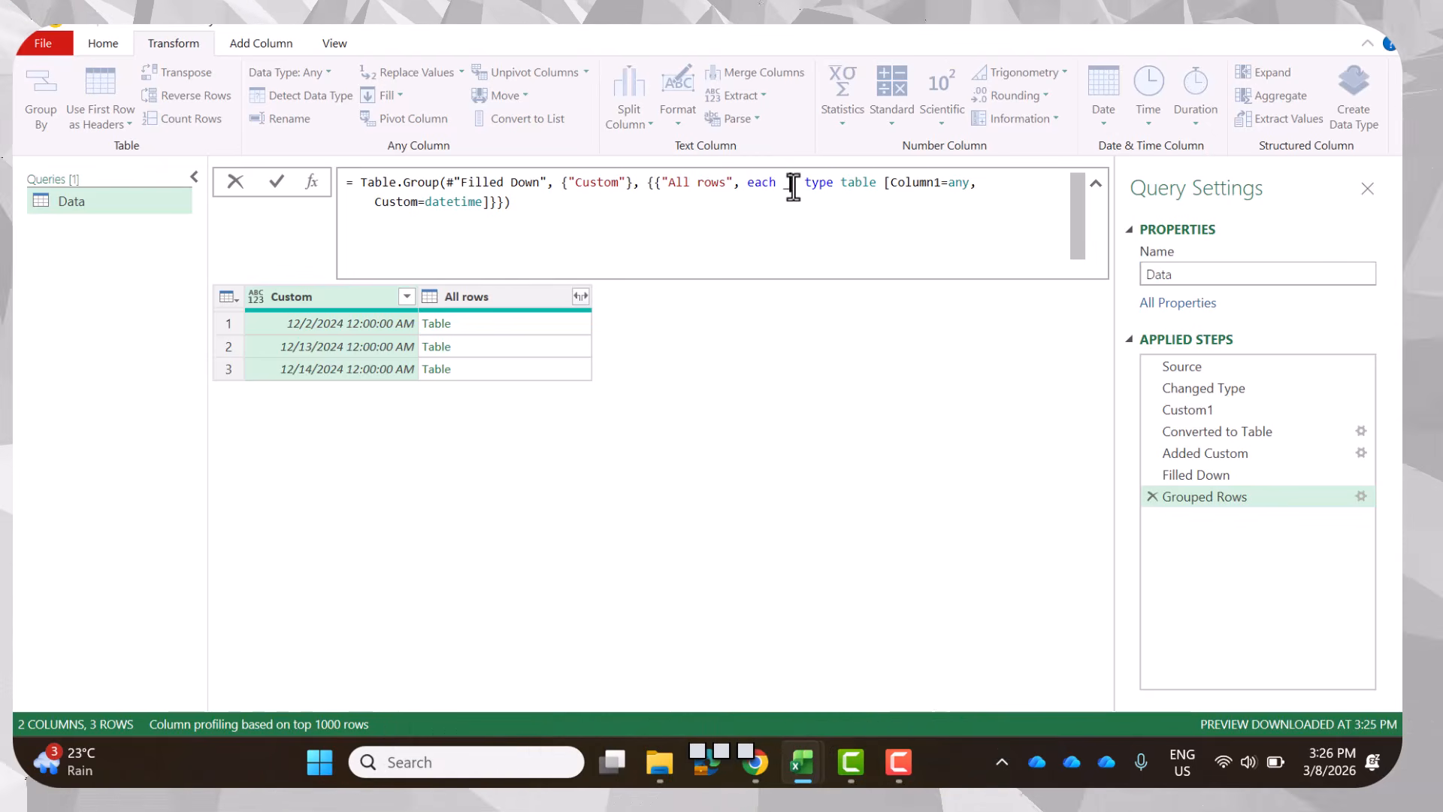
key(shift+Down)
key(shift+Left)
key(shift+Left)
key(shift+Left)
key(shift+Left)
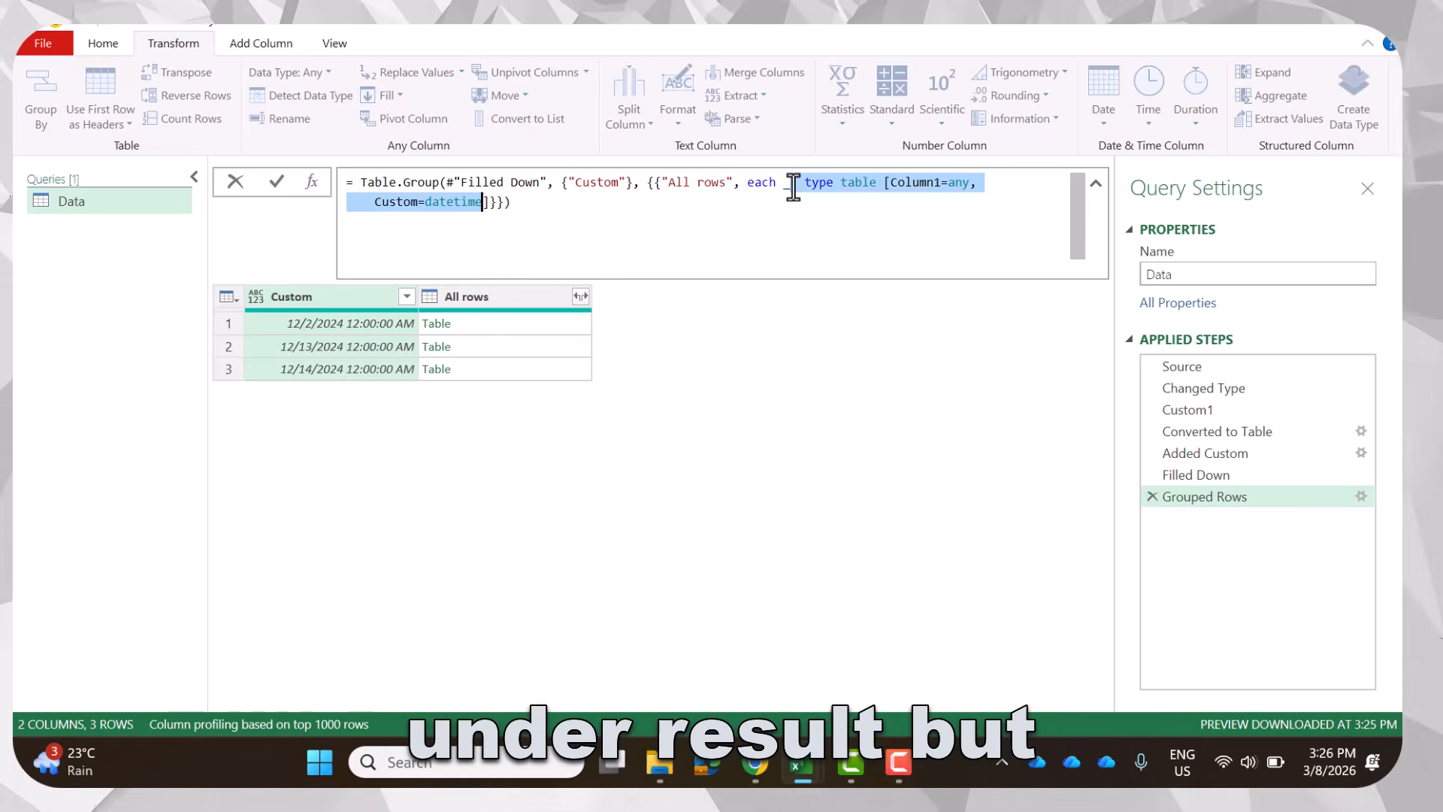
key(Delete)
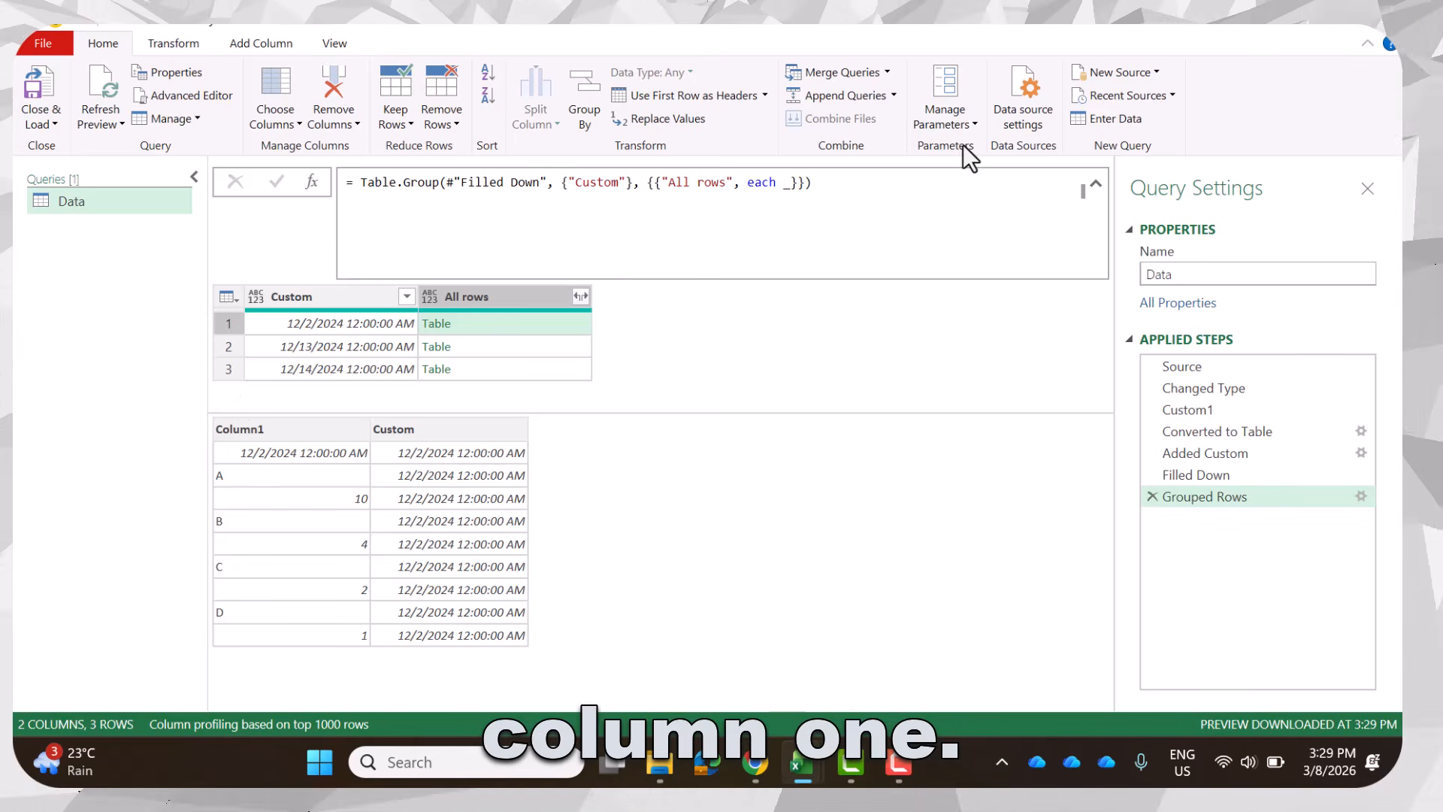
Change the All rows aggregation to each _[Column1] and preview the list for the first date.
click(789, 185)
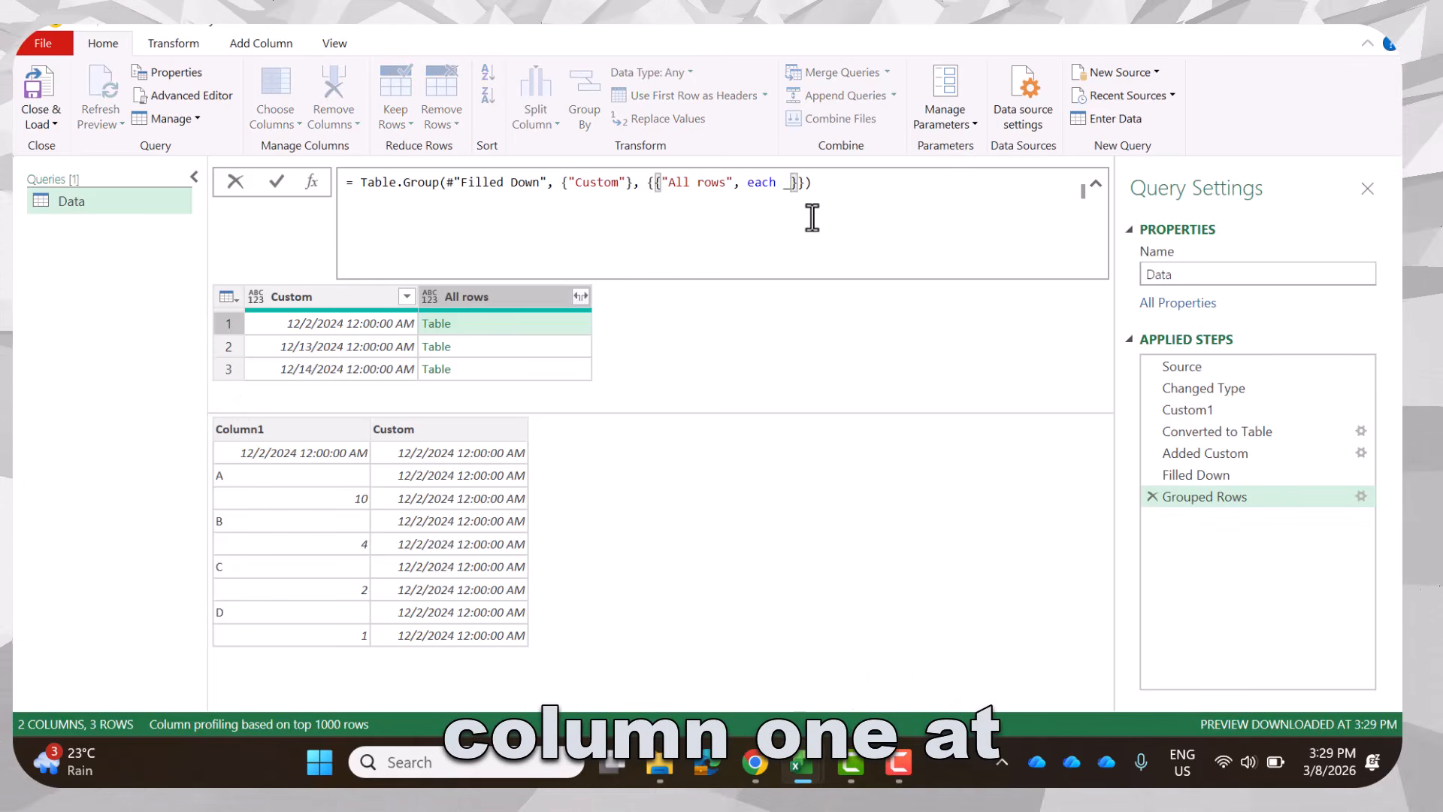
text([C)
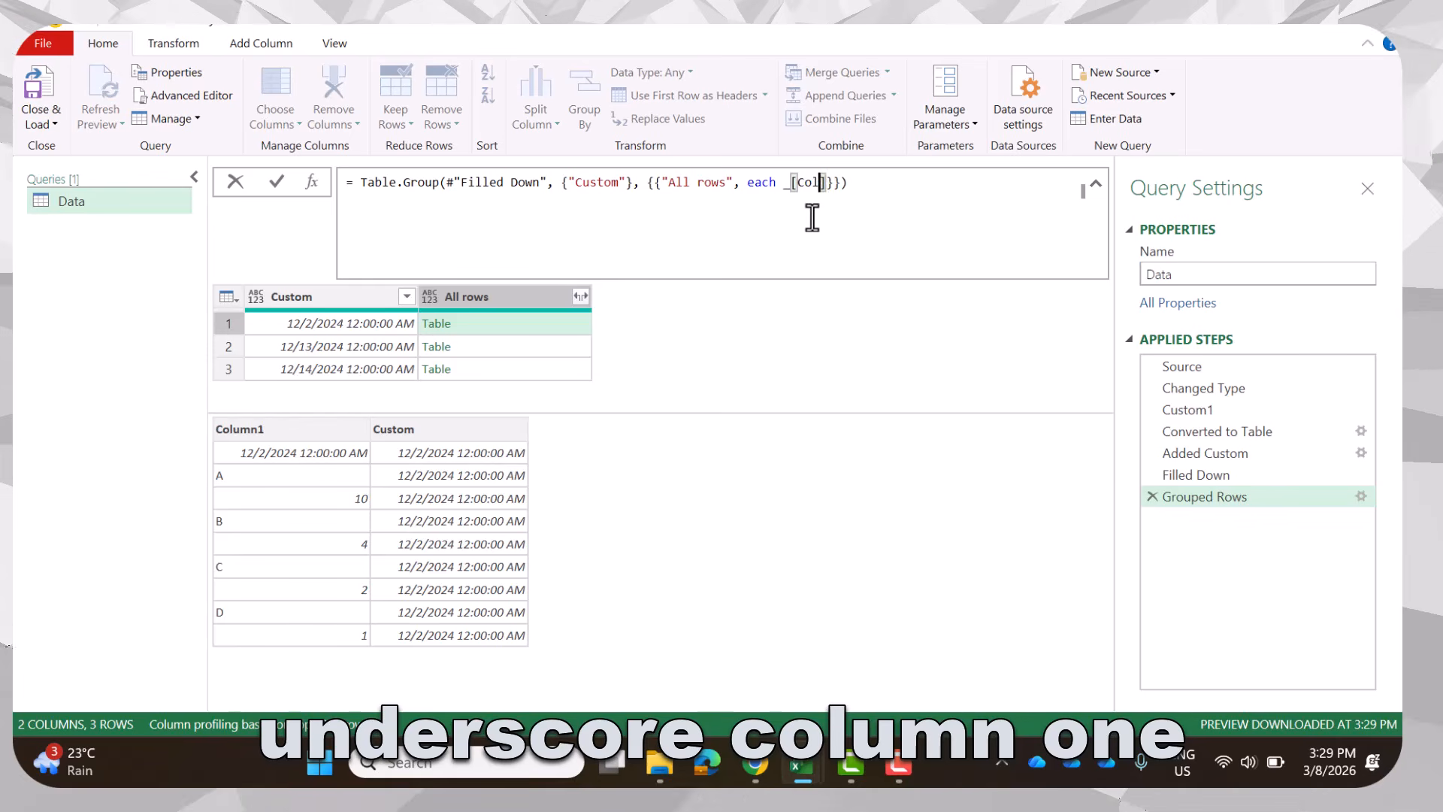
text(olumn1)
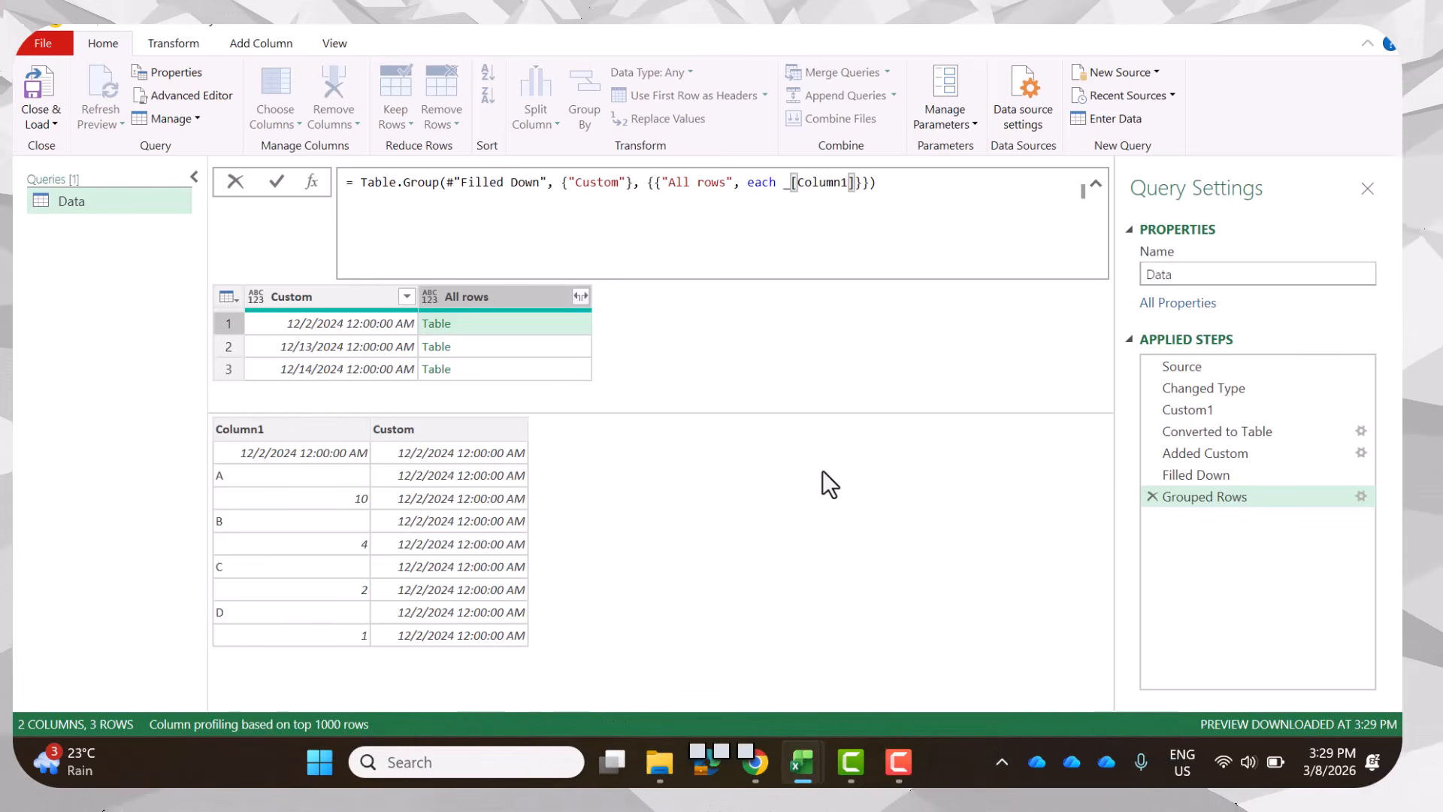
key(Return)
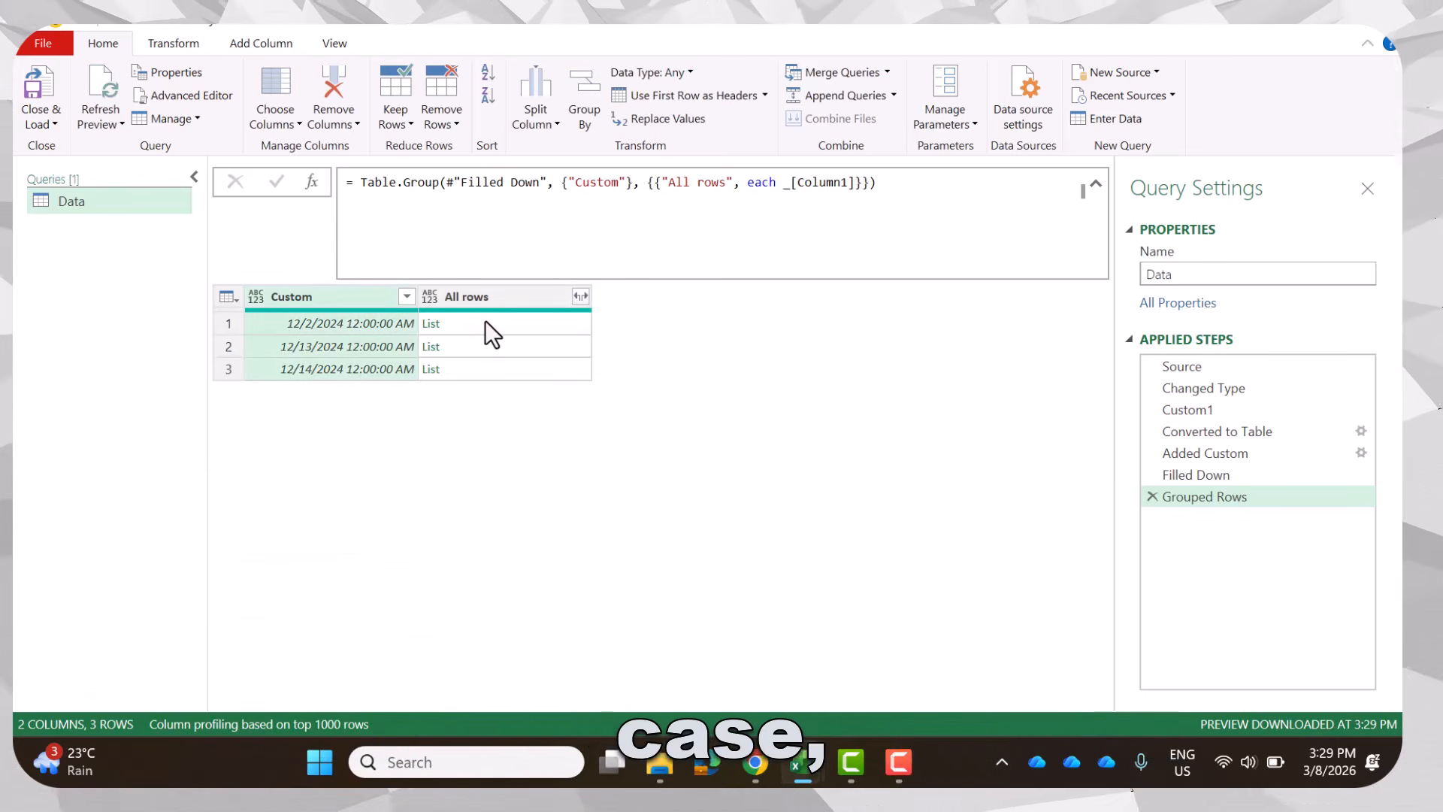
click(485, 323)
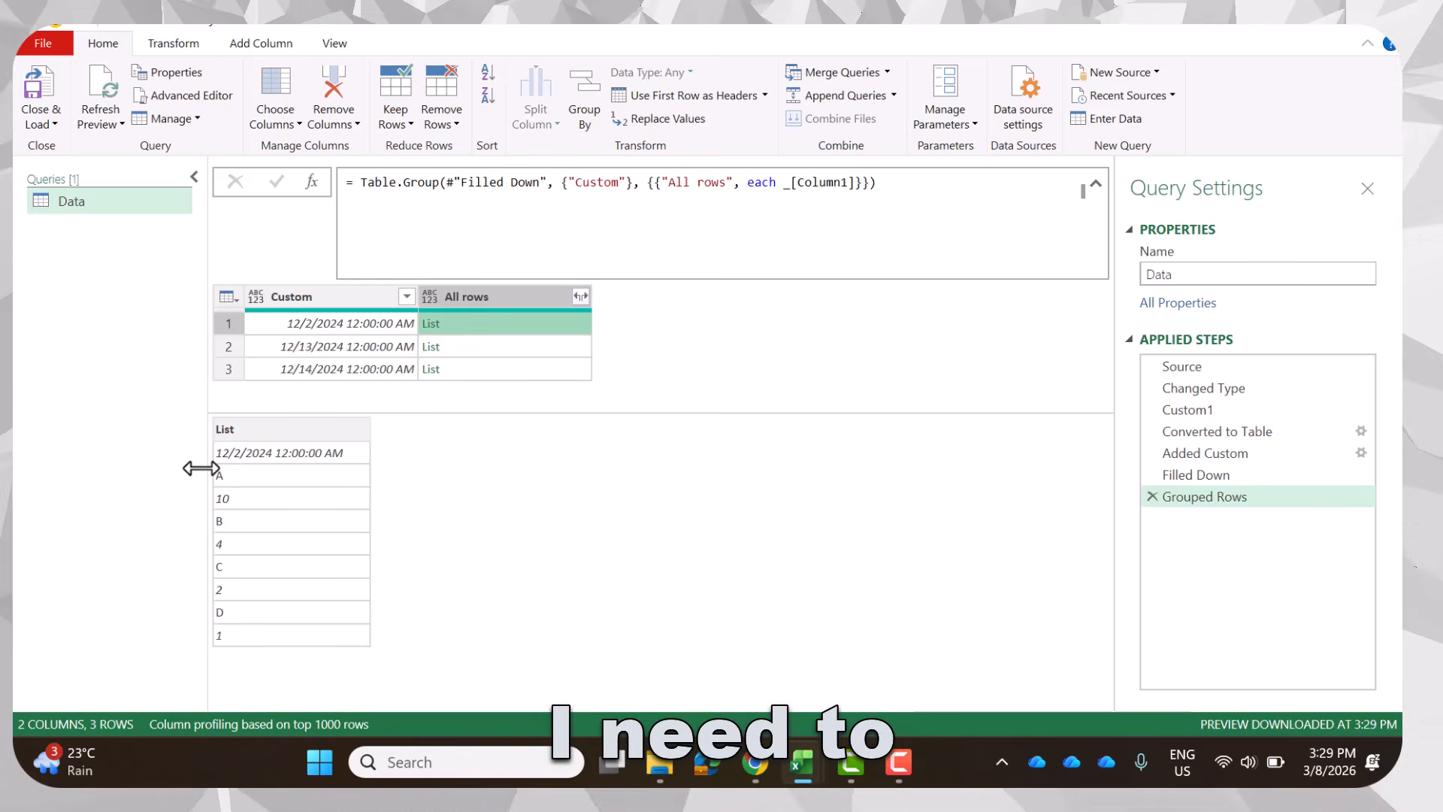
click(788, 183)
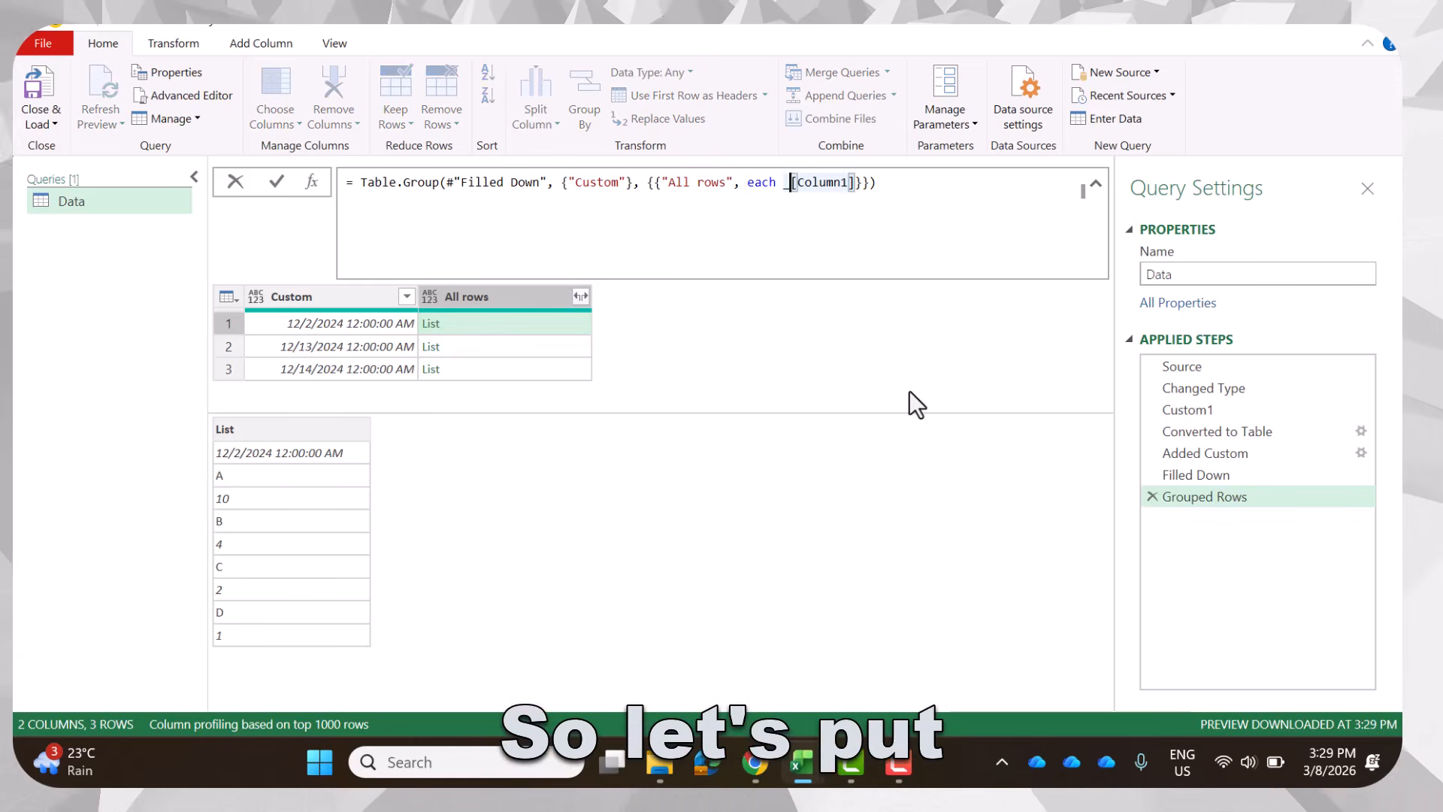
text(()
key(Left)
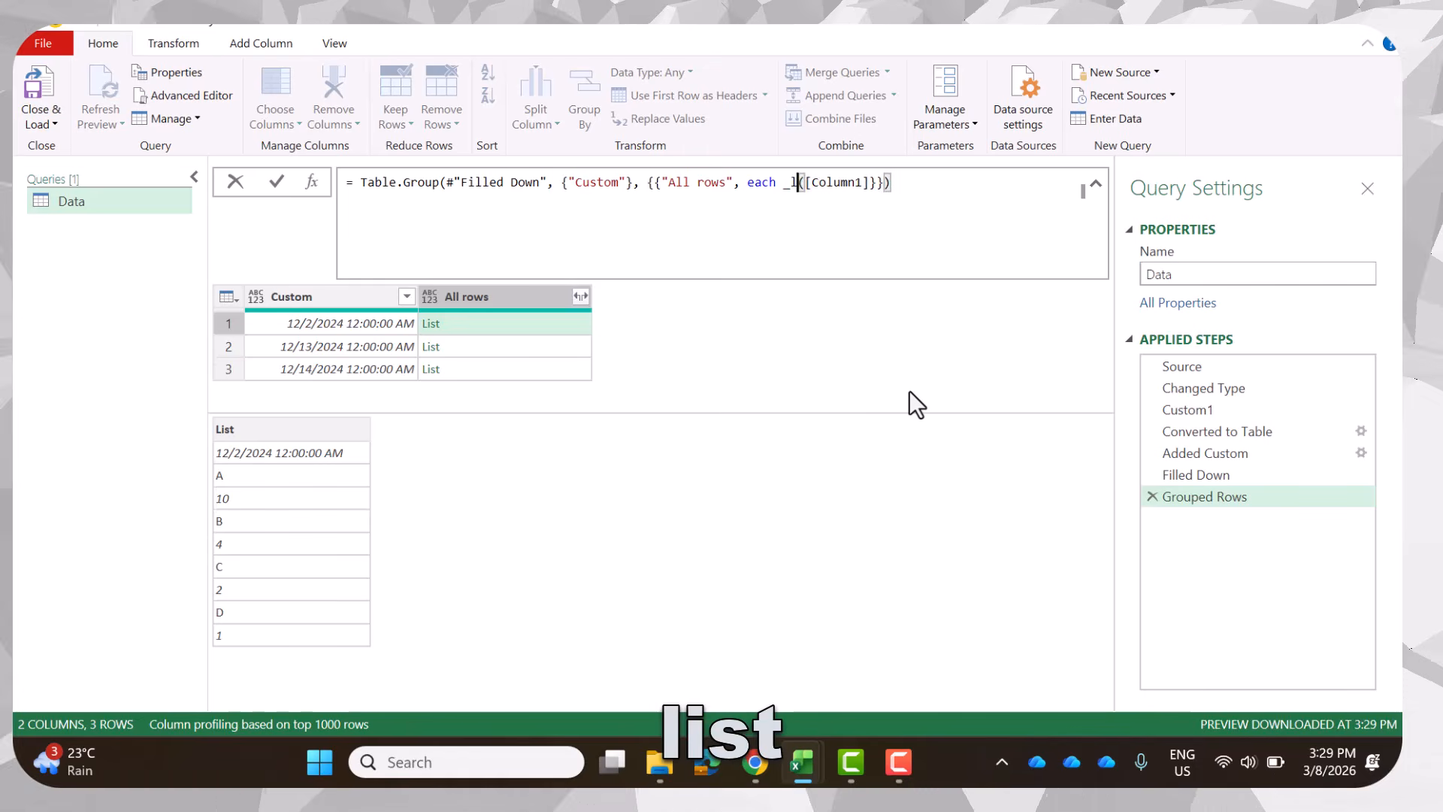
text(lis)
text(tskip)
key(ctrl+shift+Left)
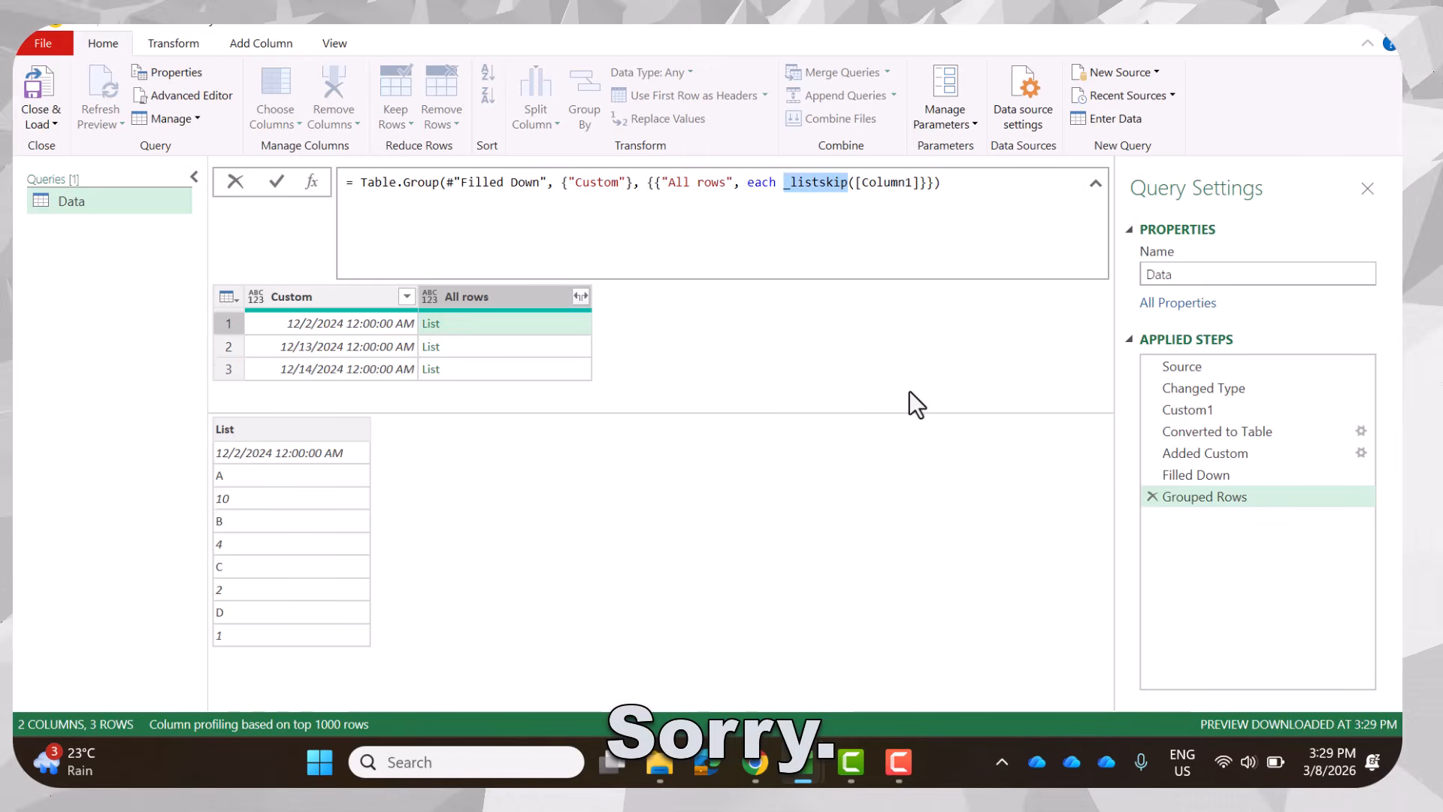
text(_)
Change the All rows aggregation to each List.Skip(_[Column1],1) and preview the list for the first date.
key(Left)
text(()
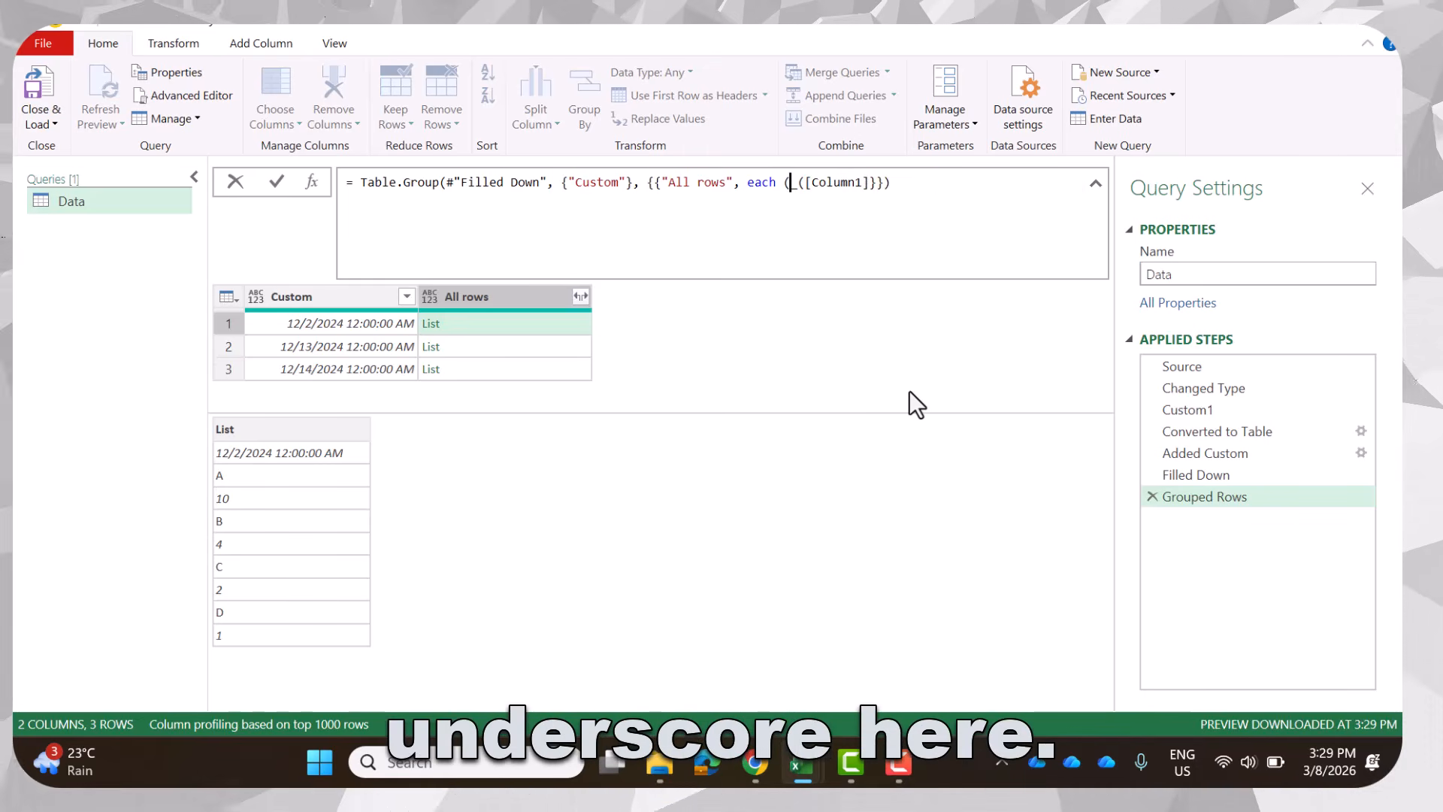
key(Left)
text(lissts)
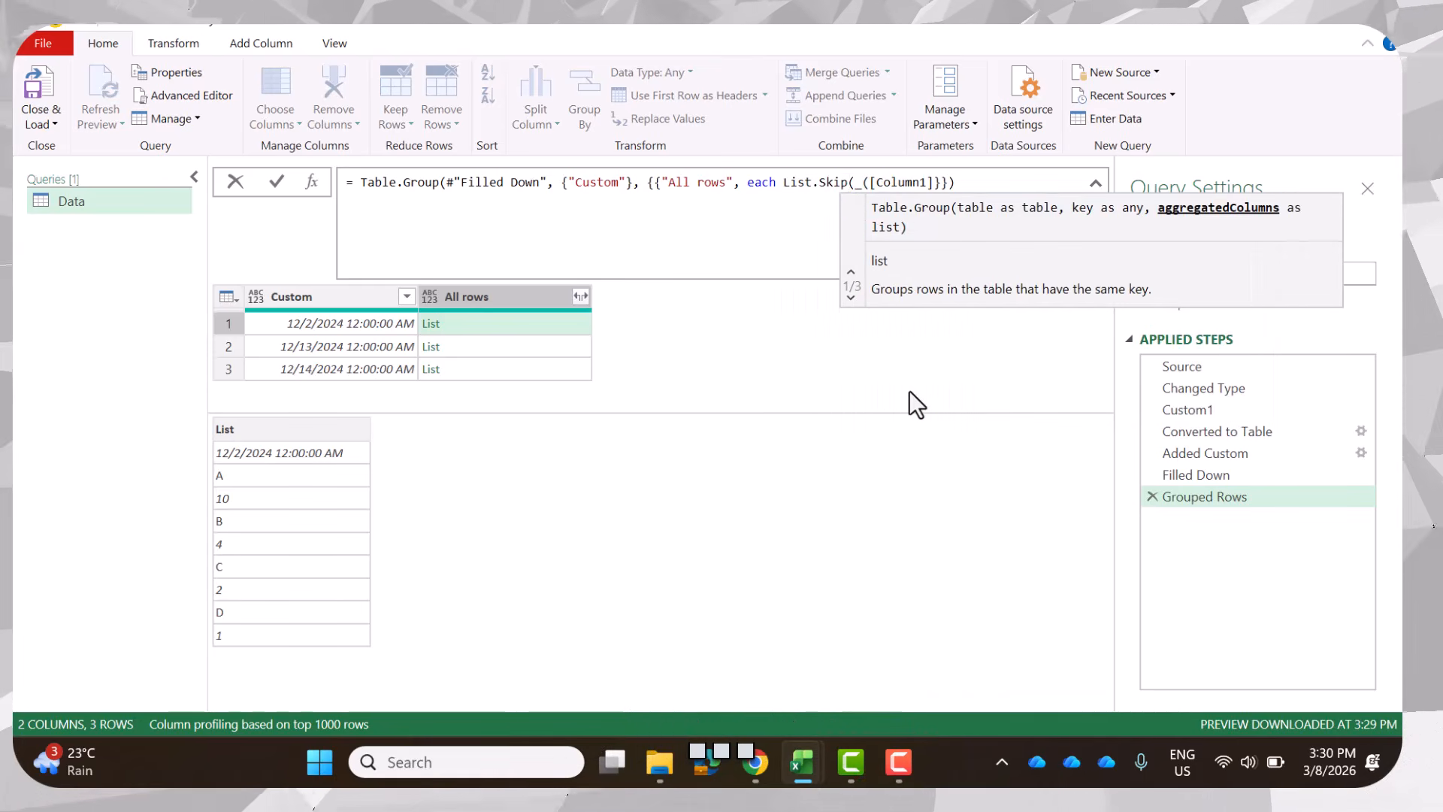
key(Right)
key(Right)
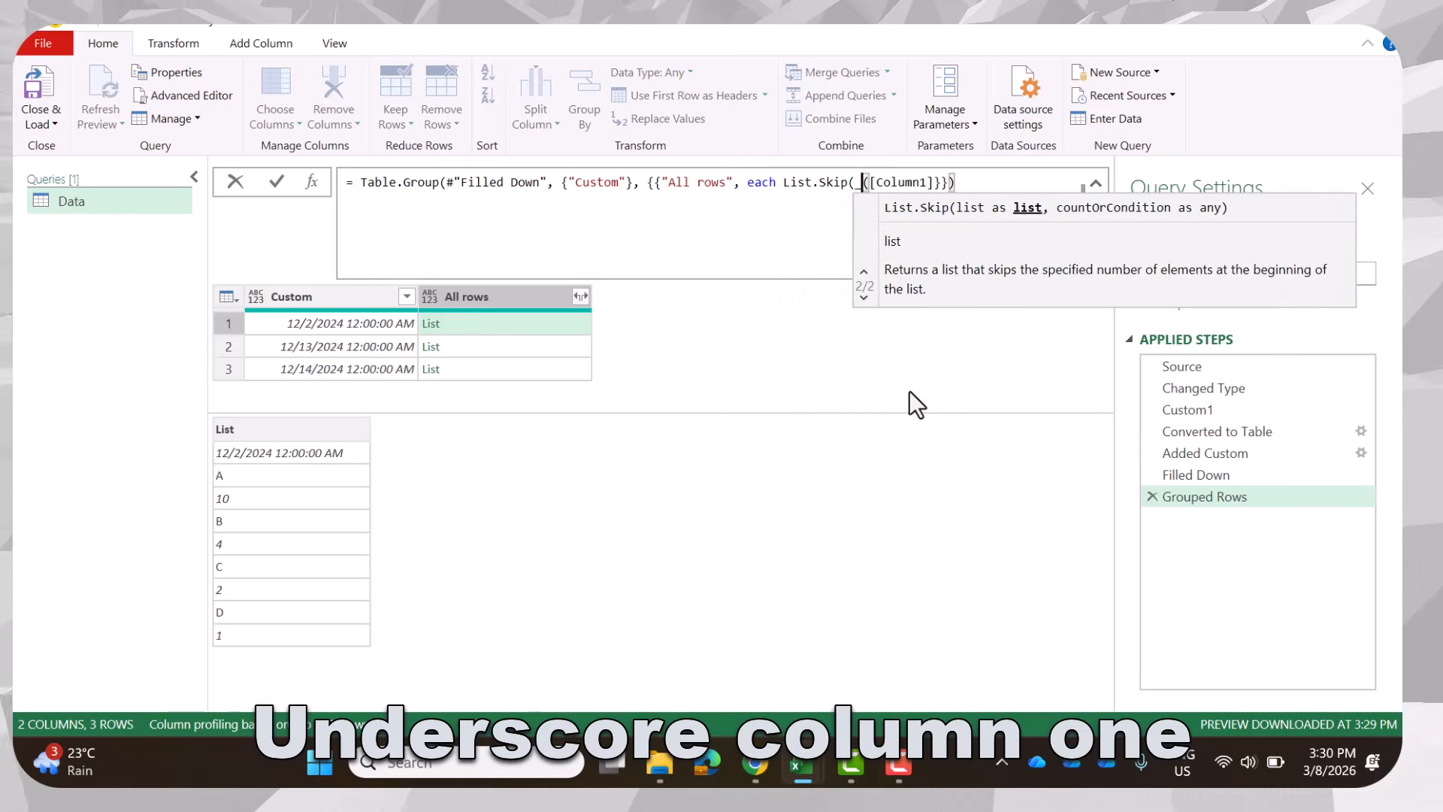
key(Home)
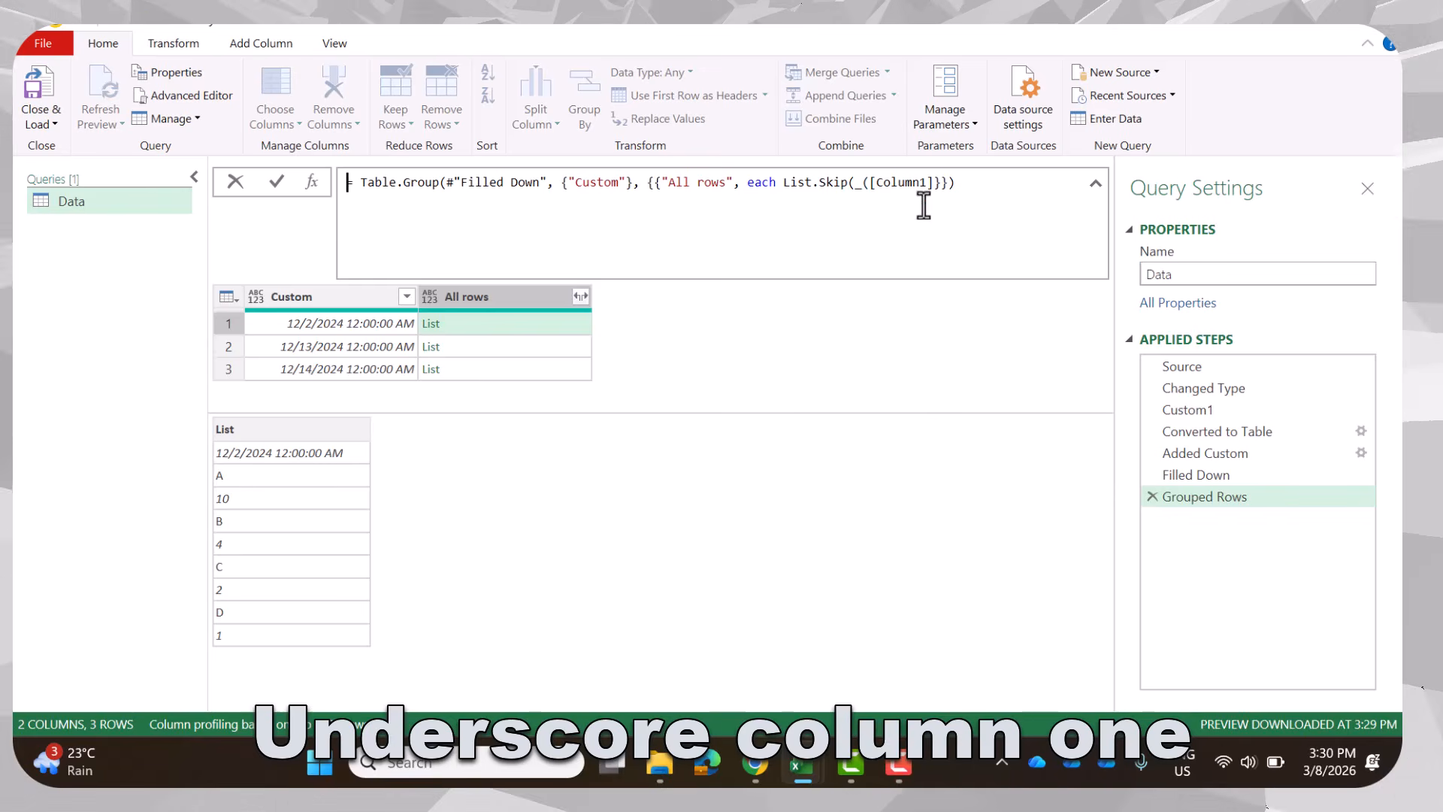
text(,1))
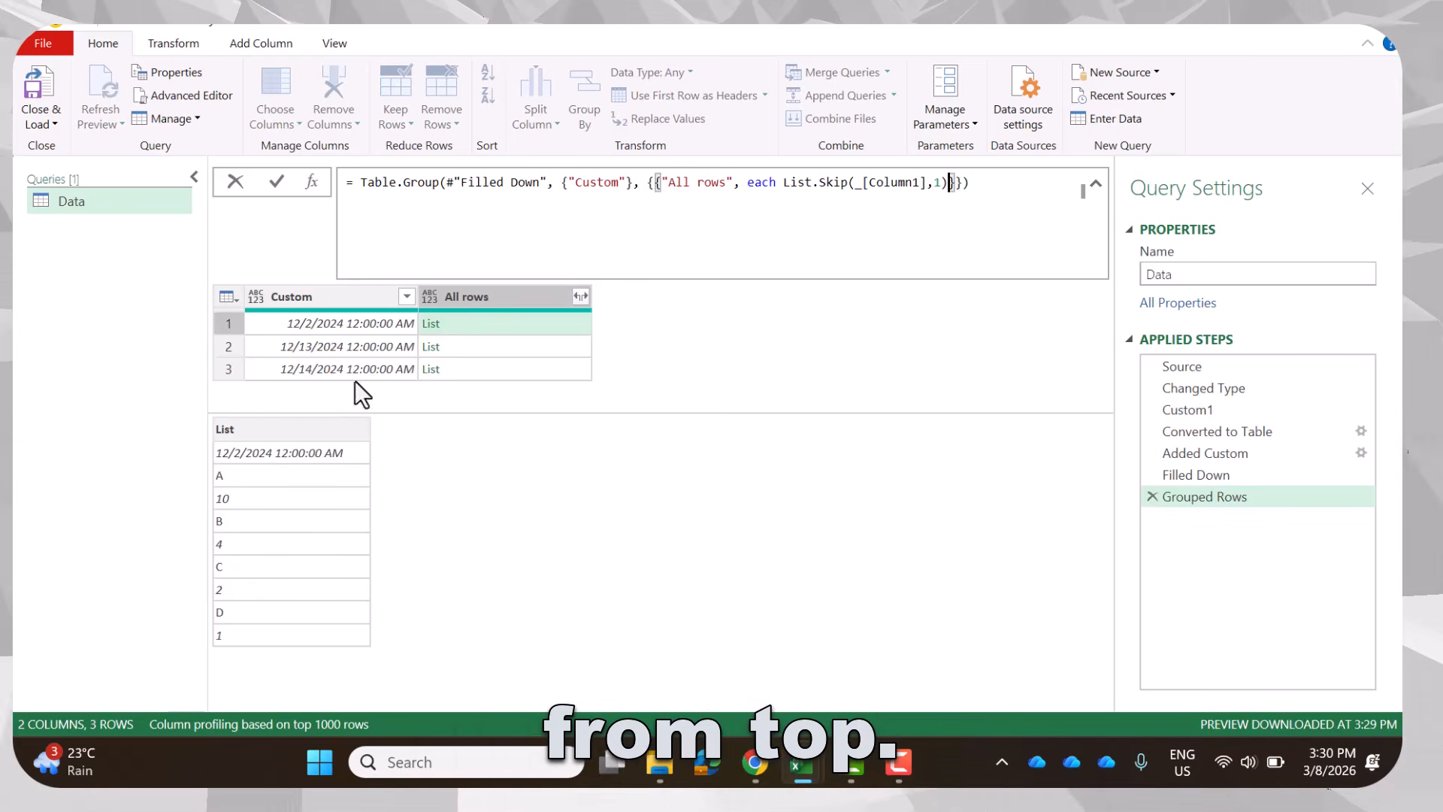
click(570, 558)
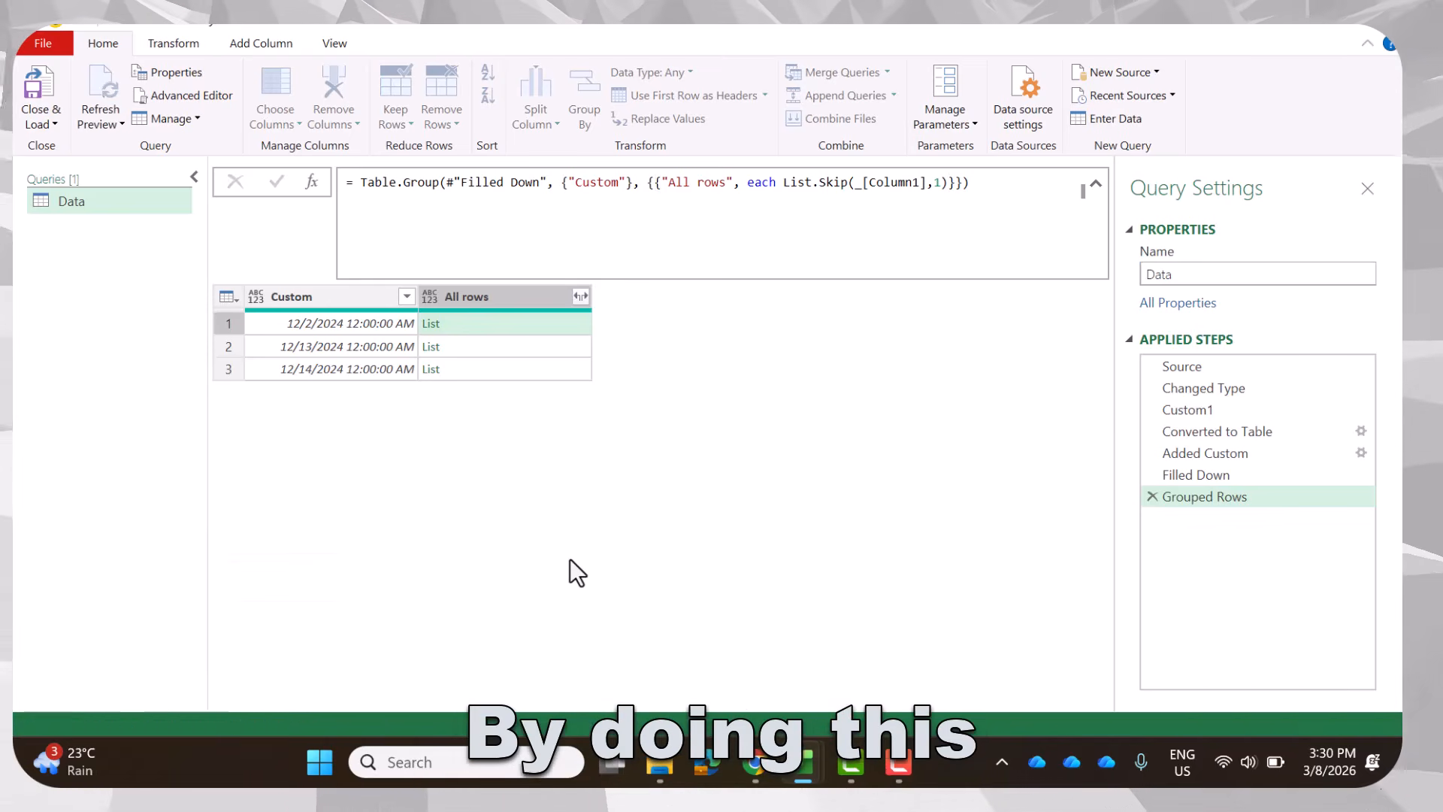
click(476, 317)
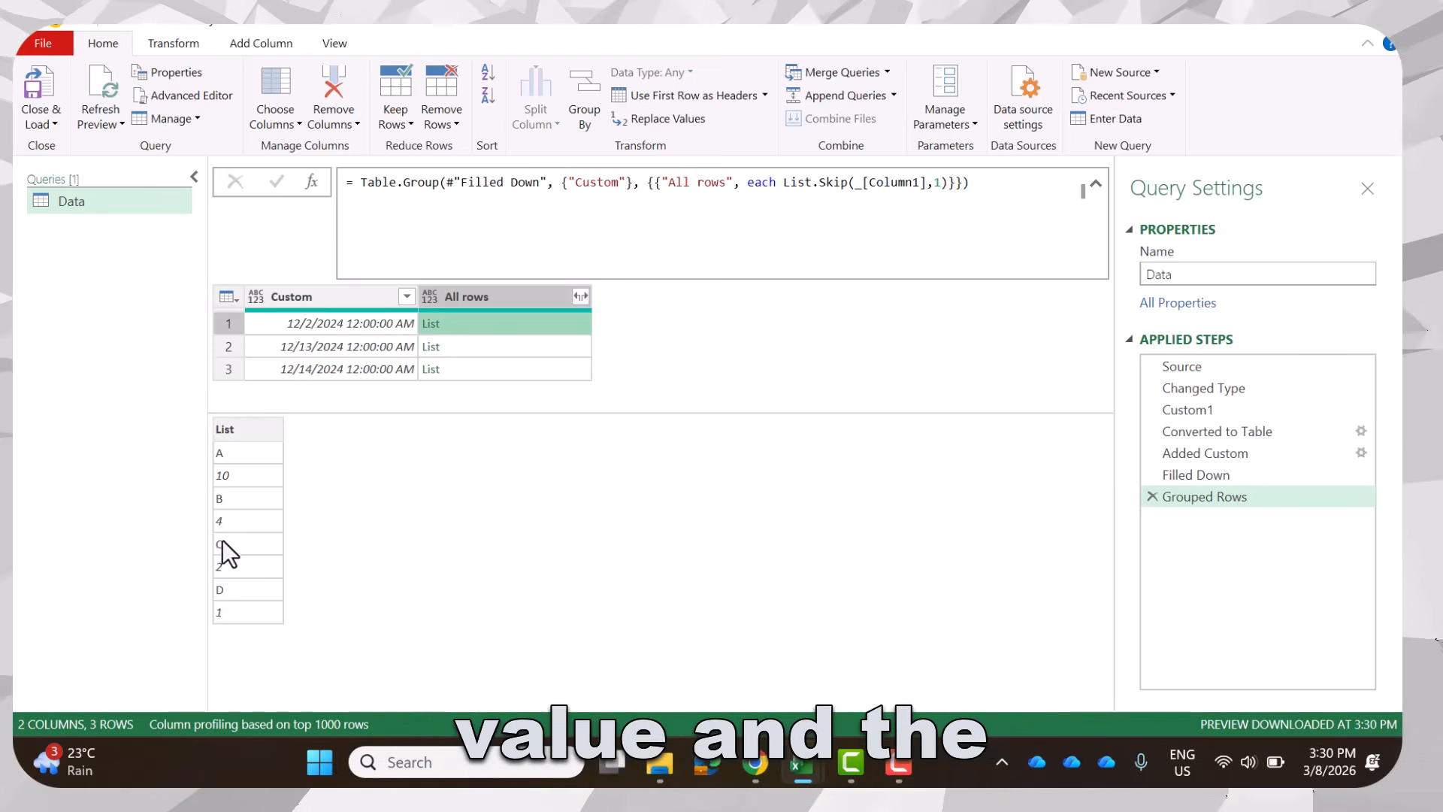
Wrap the List.Skip expression in List.Split with a page size of 2, giving each List.Split(List.Skip(_[Column1],1),2).
click(948, 183)
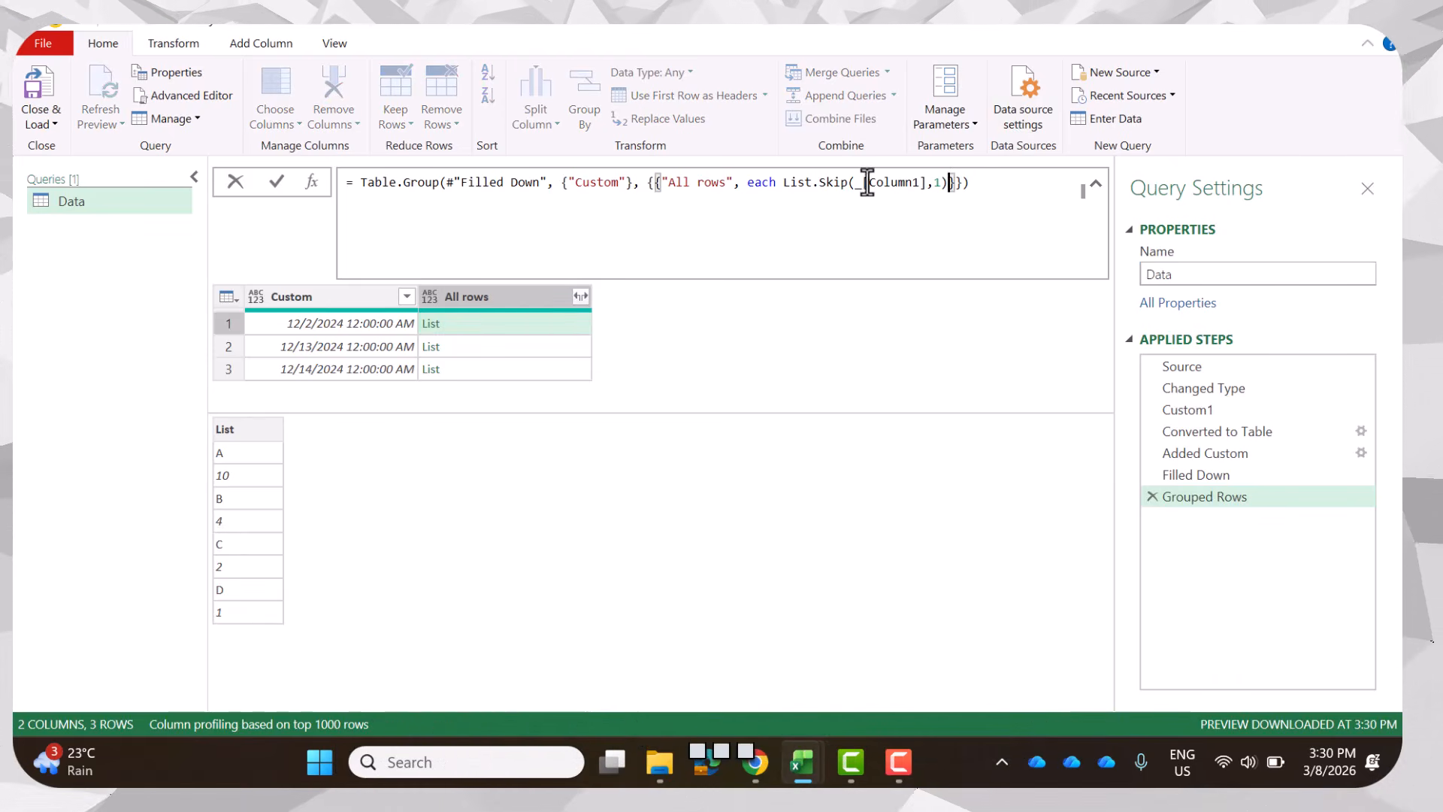
click(782, 183)
text(()
key(Left)
text(l)
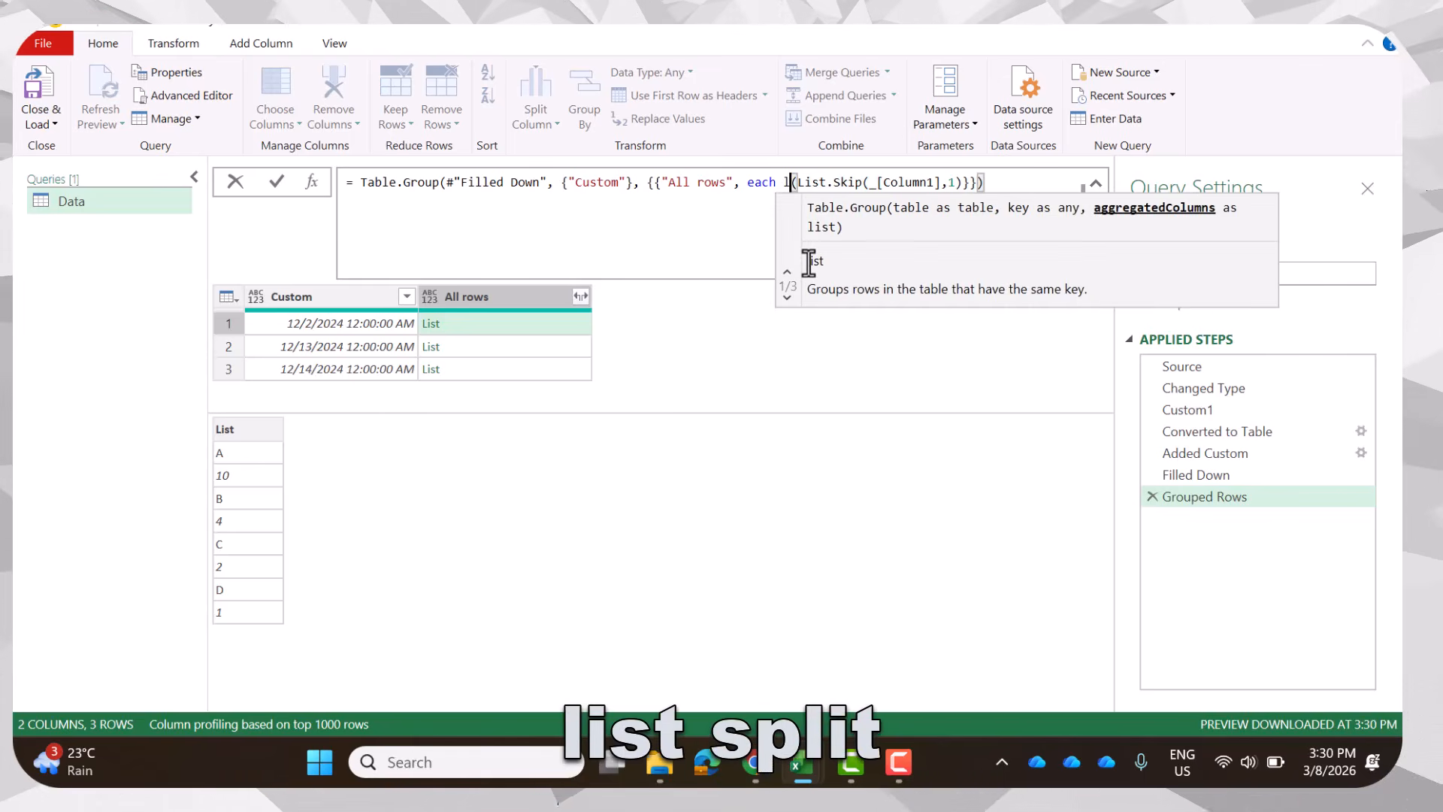
text(ists)
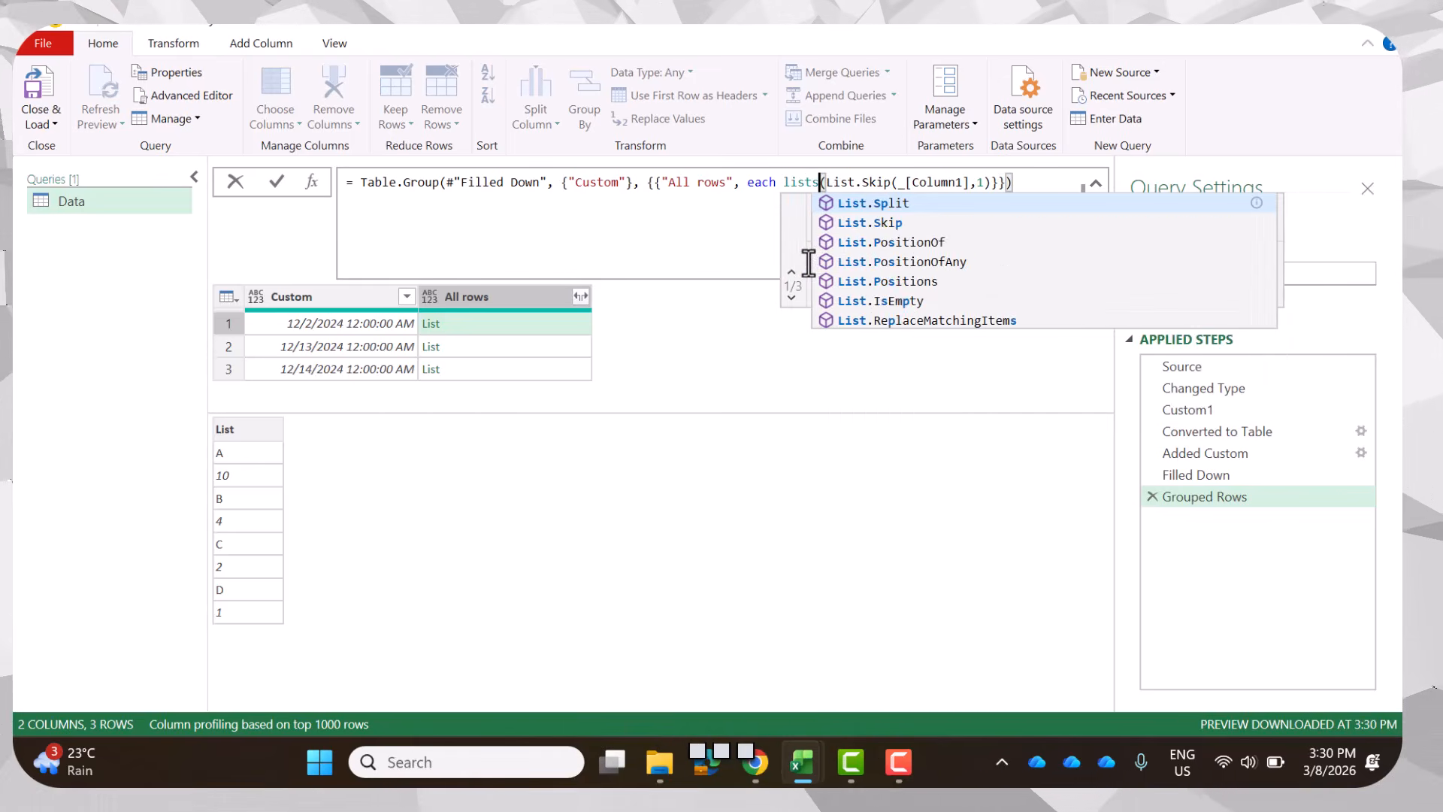
key(Tab)
click(1032, 234)
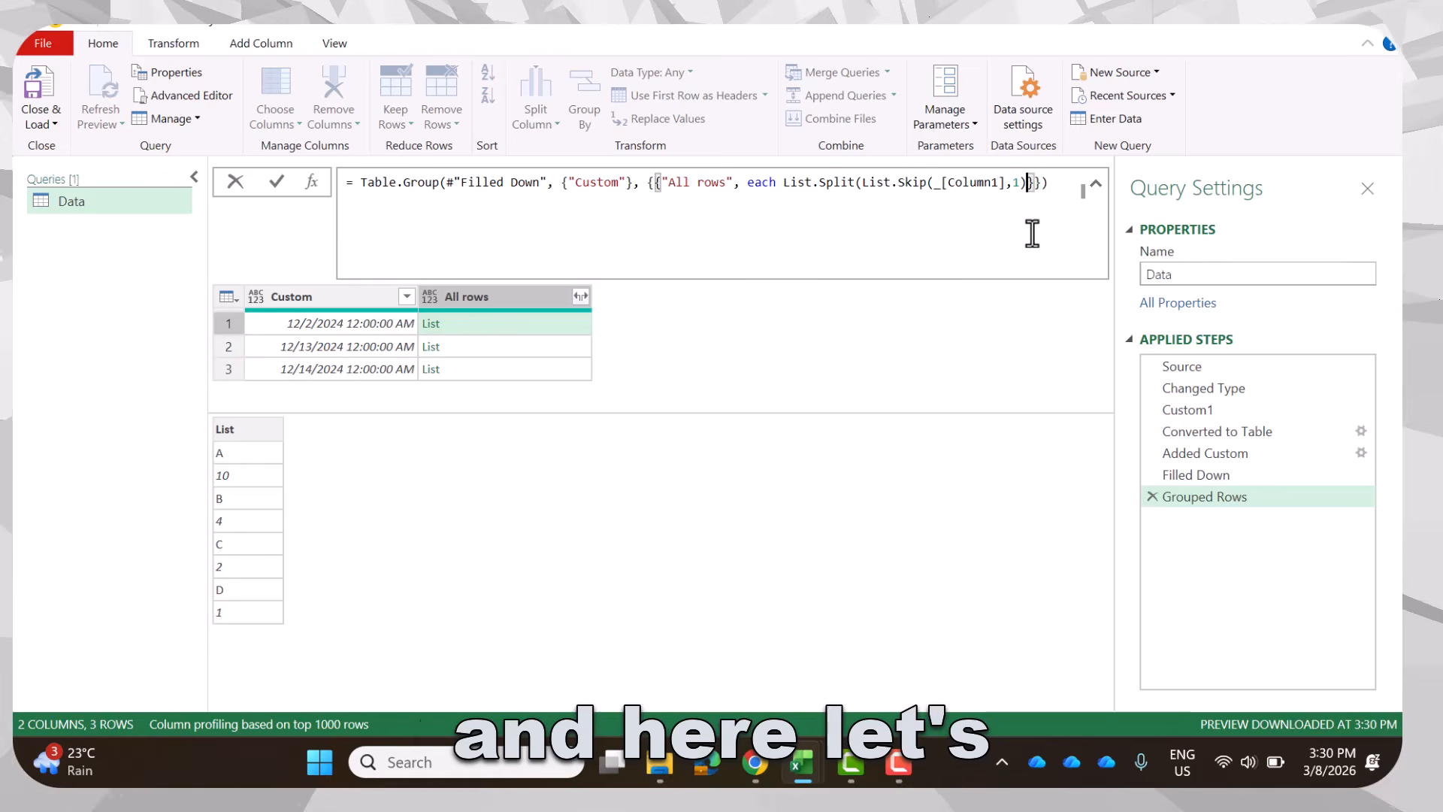
text(,2))
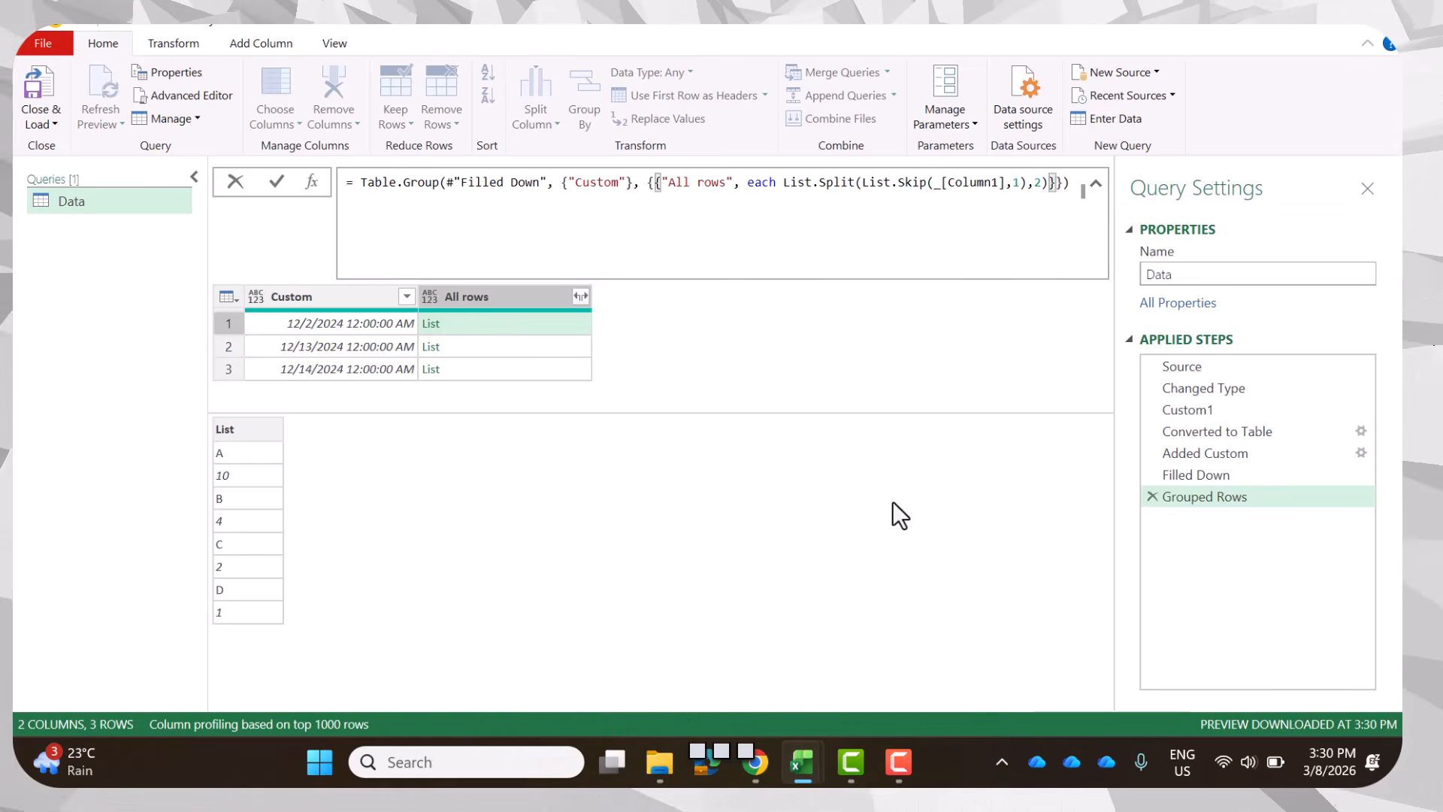
key(Return)
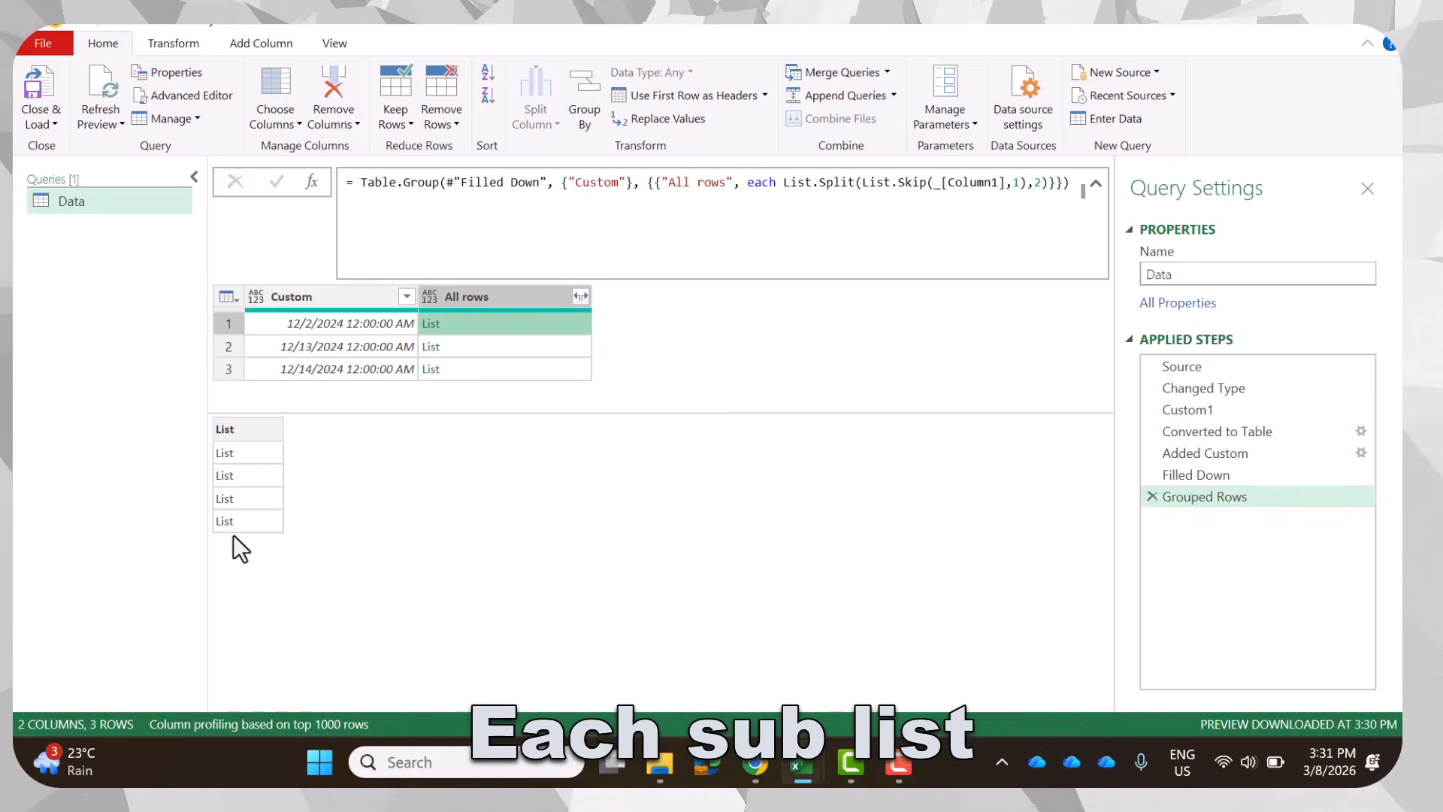
Drill into the All rows list for 12/2/2024, preview its first three sublists, and remove the drill-down step.
click(431, 324)
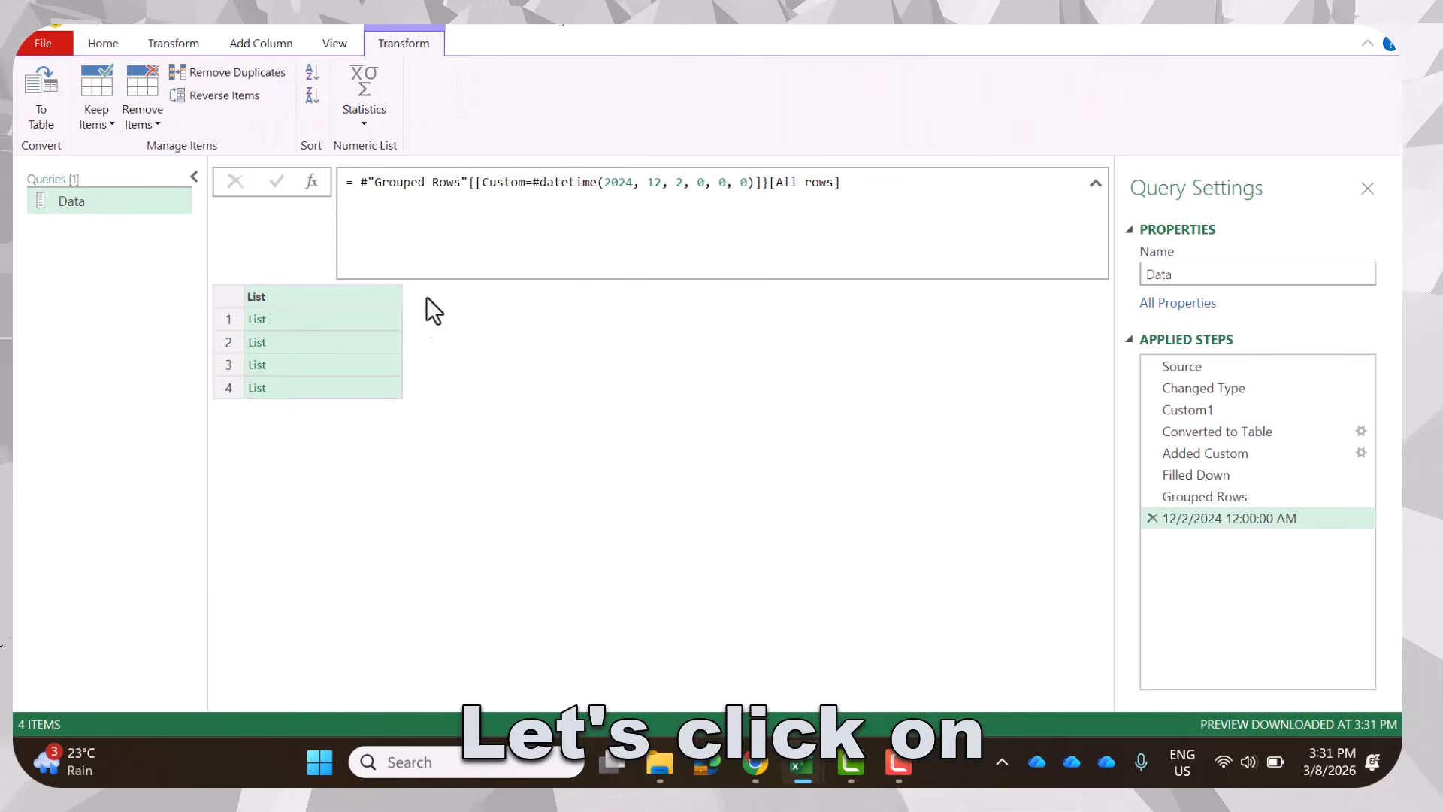
click(299, 319)
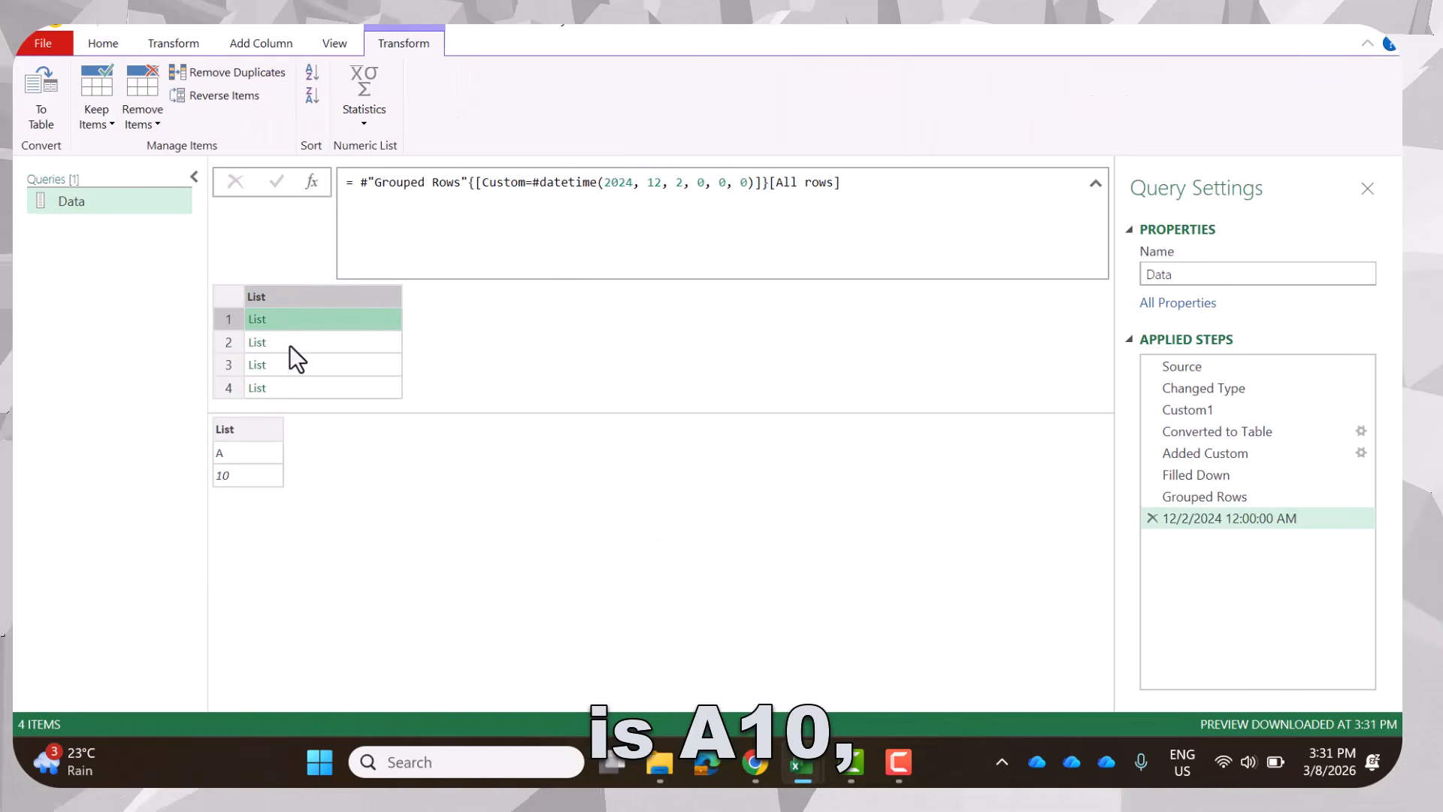
click(290, 345)
click(290, 364)
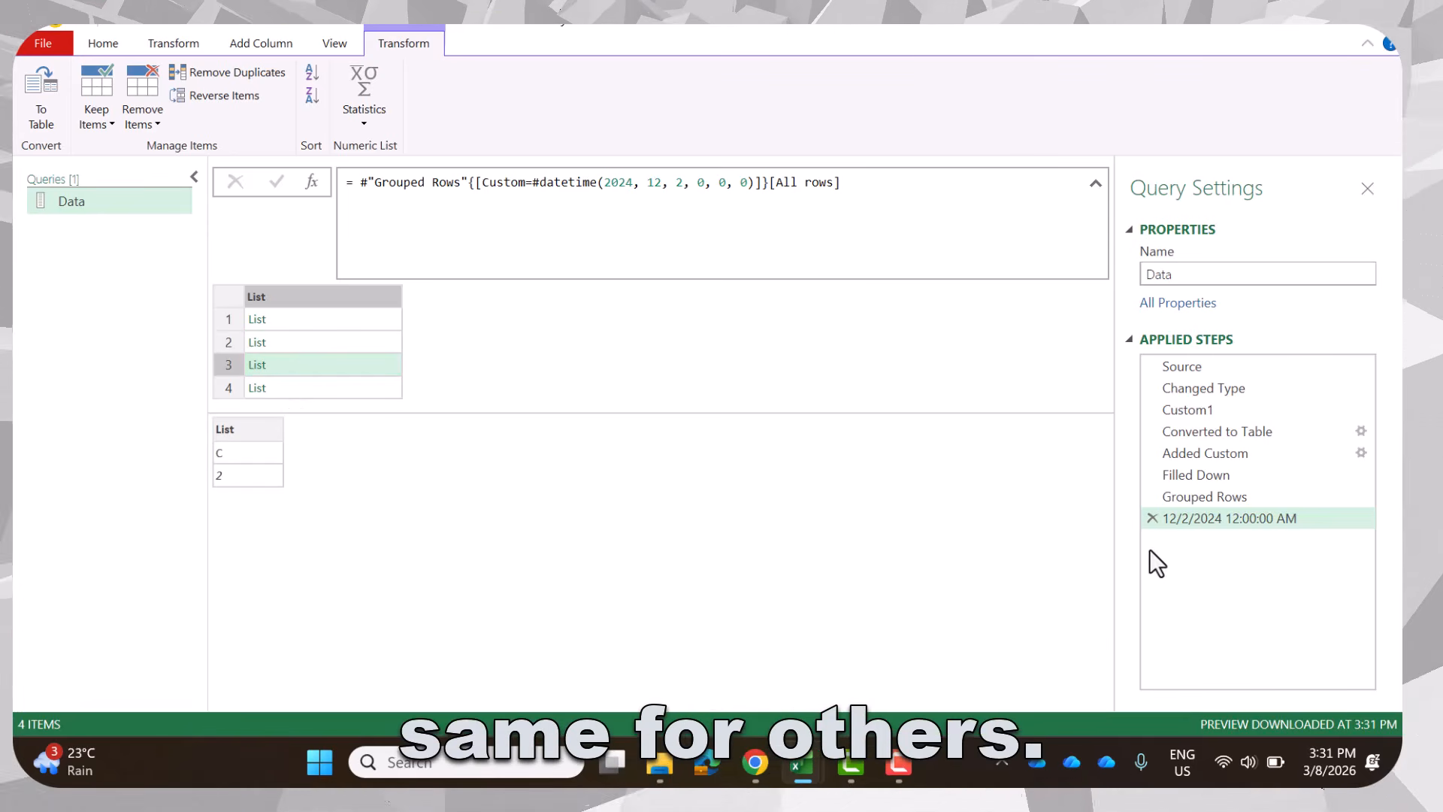
click(1152, 519)
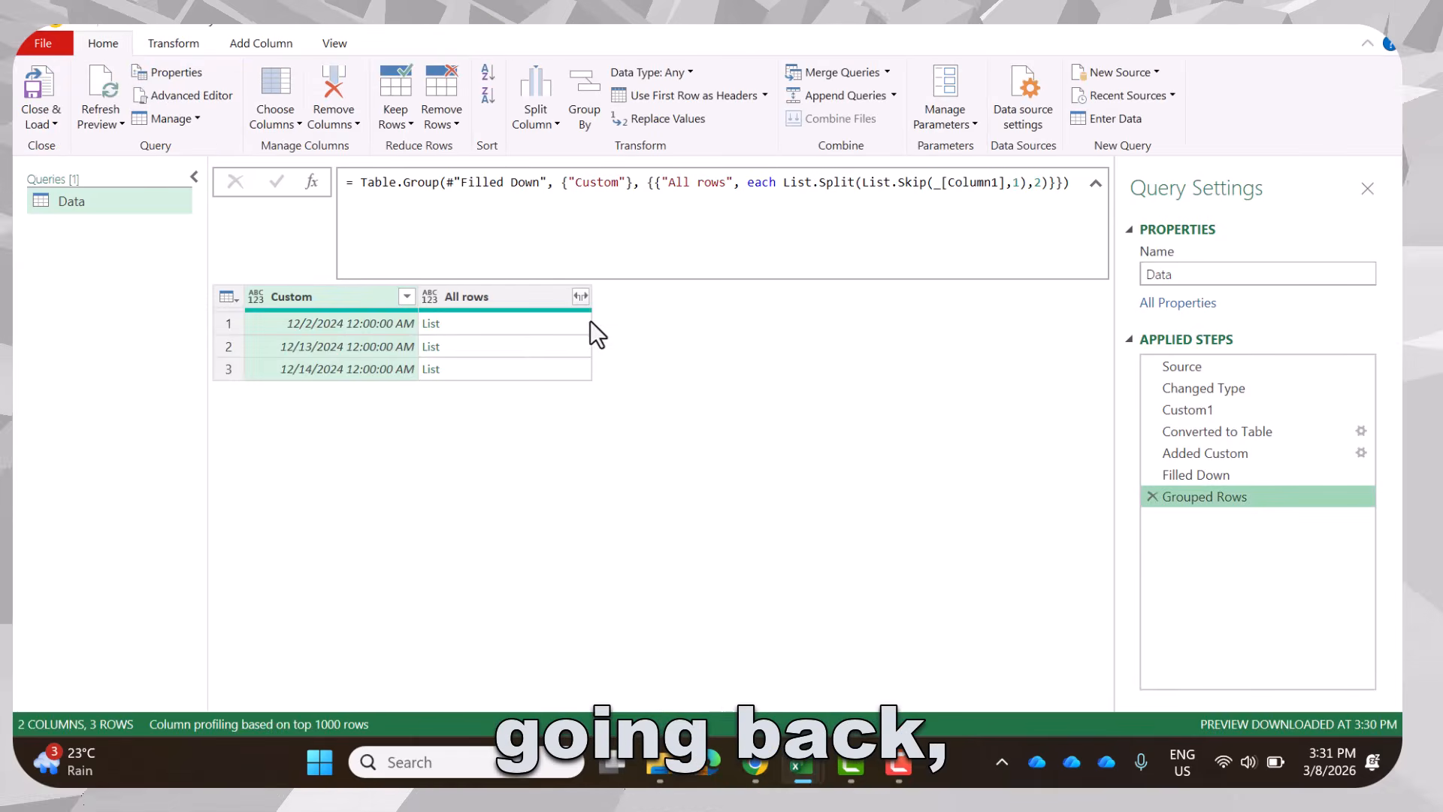
Wrap the List.Split expression in Table.FromRows, giving each Table.FromRows(List.Split(List.Skip(_[Column1],1),2)).
click(512, 329)
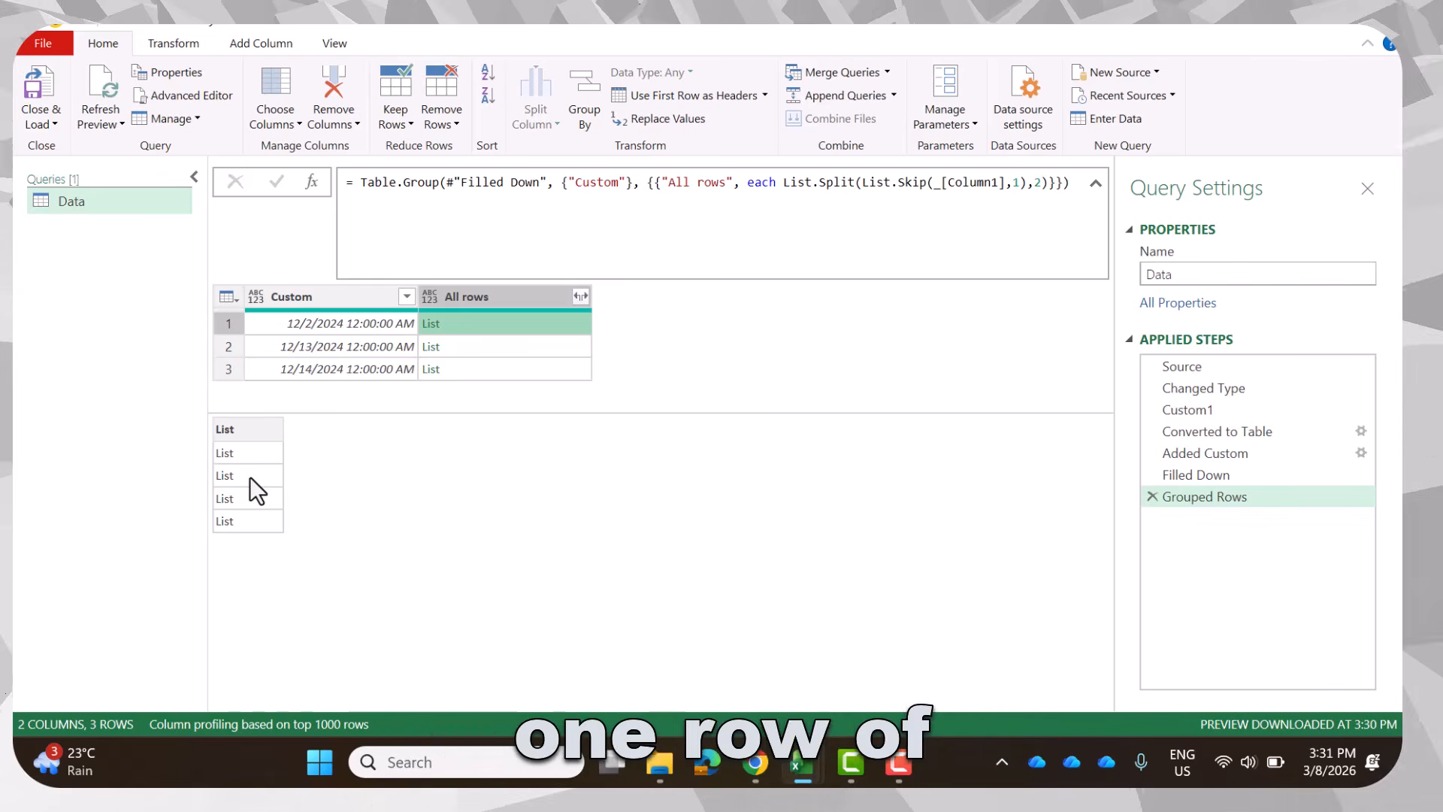
click(787, 189)
text(()
key(Left)
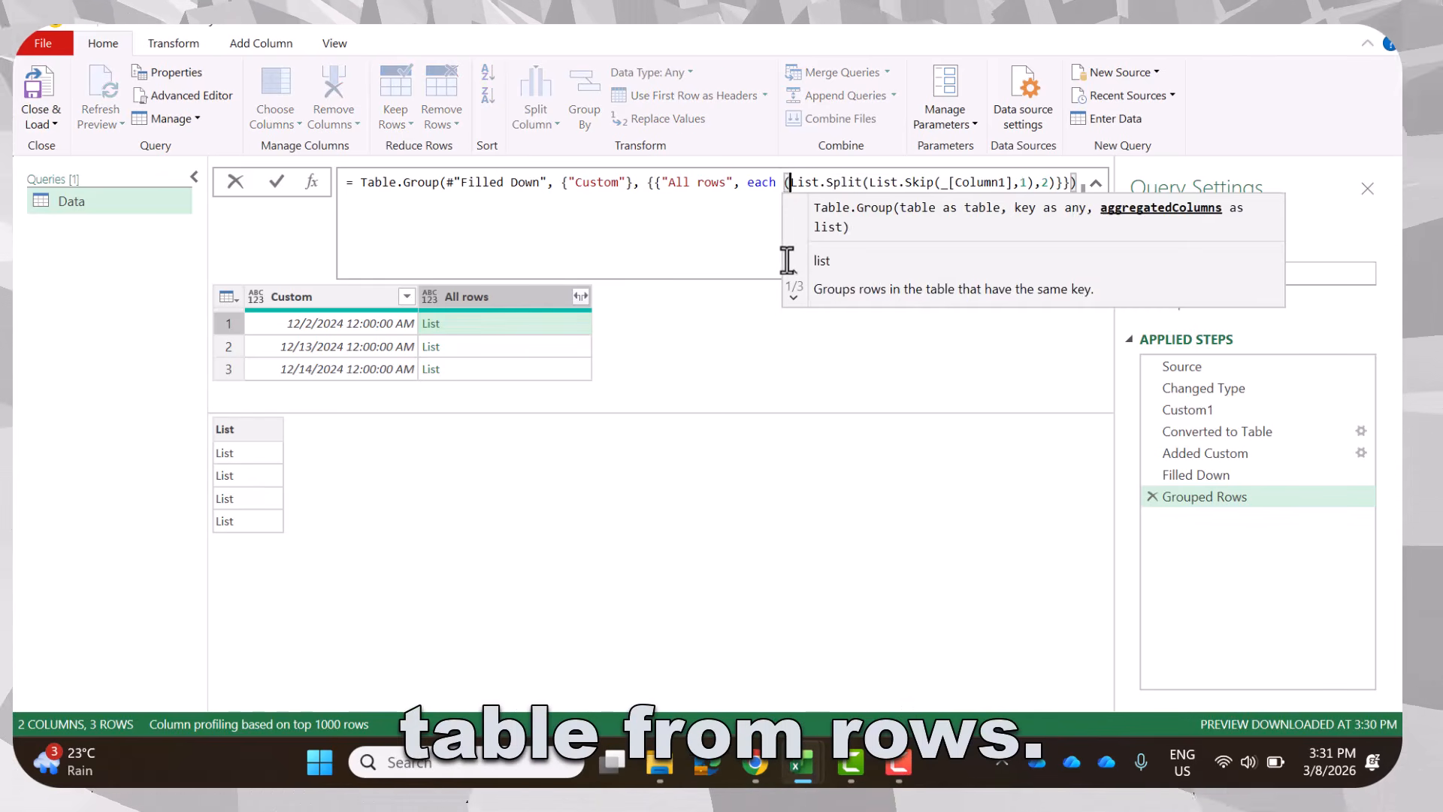
text(tab)
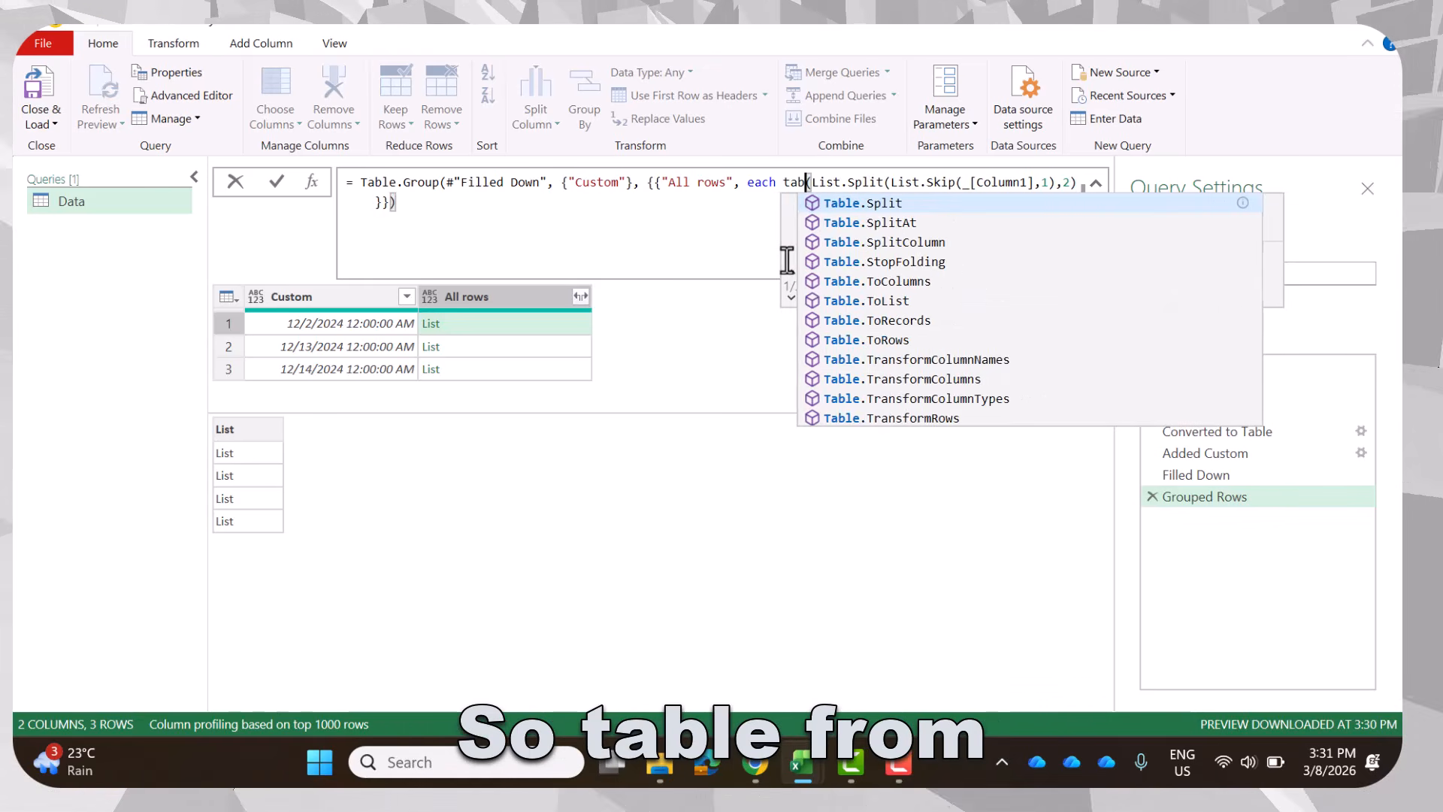
text(lefromr)
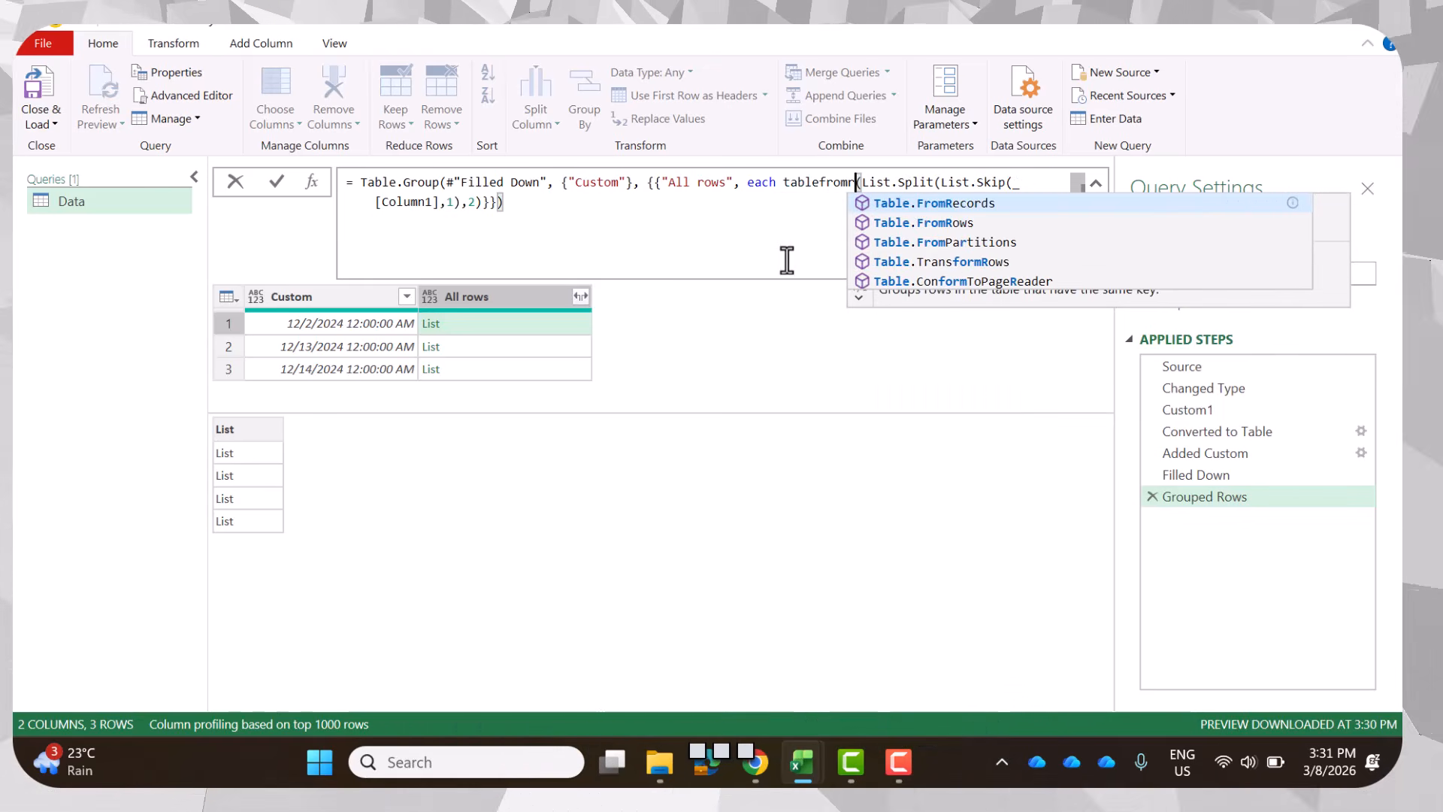
key(Down)
key(Tab)
text())
key(Return)
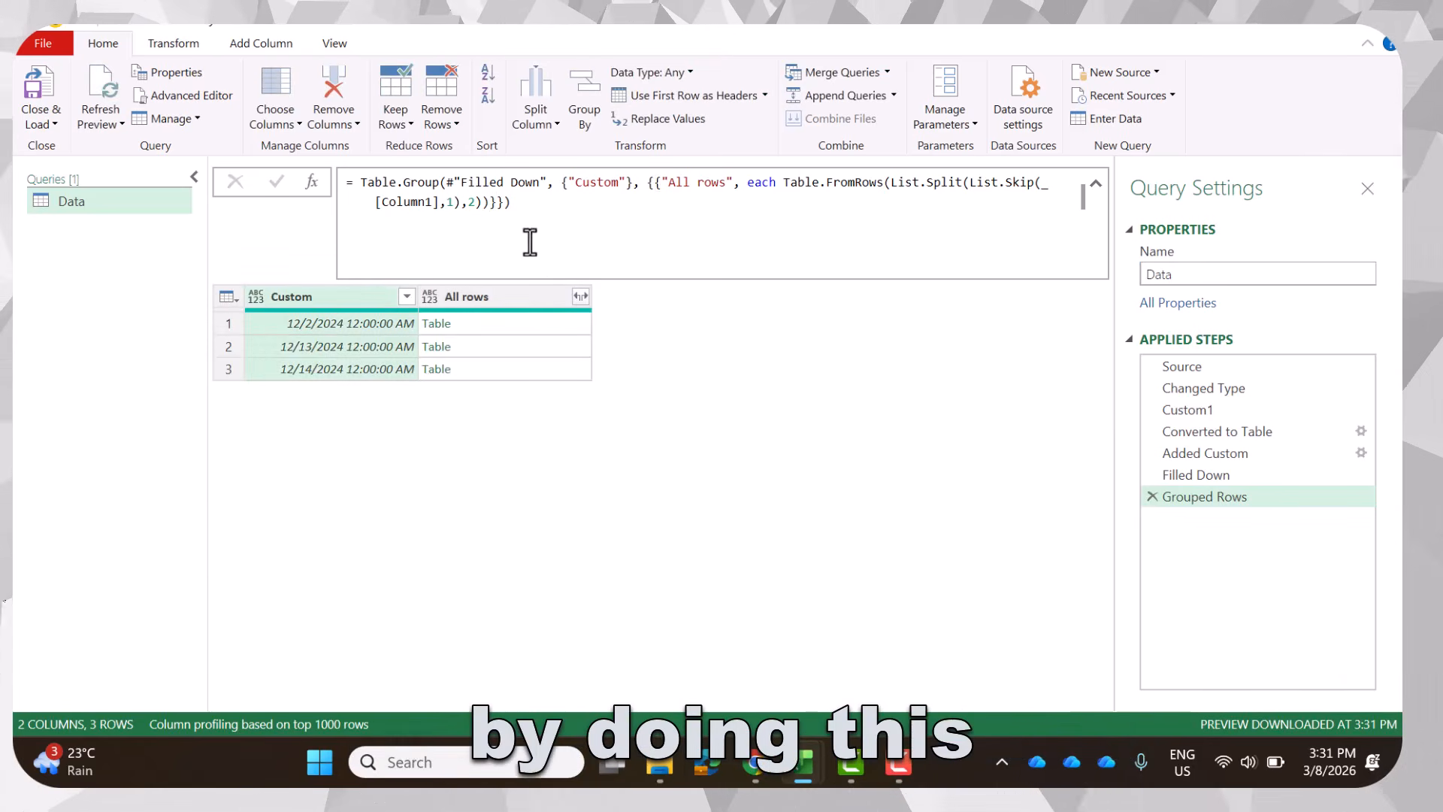
Preview the nested All rows table for each of the three dates.
click(477, 314)
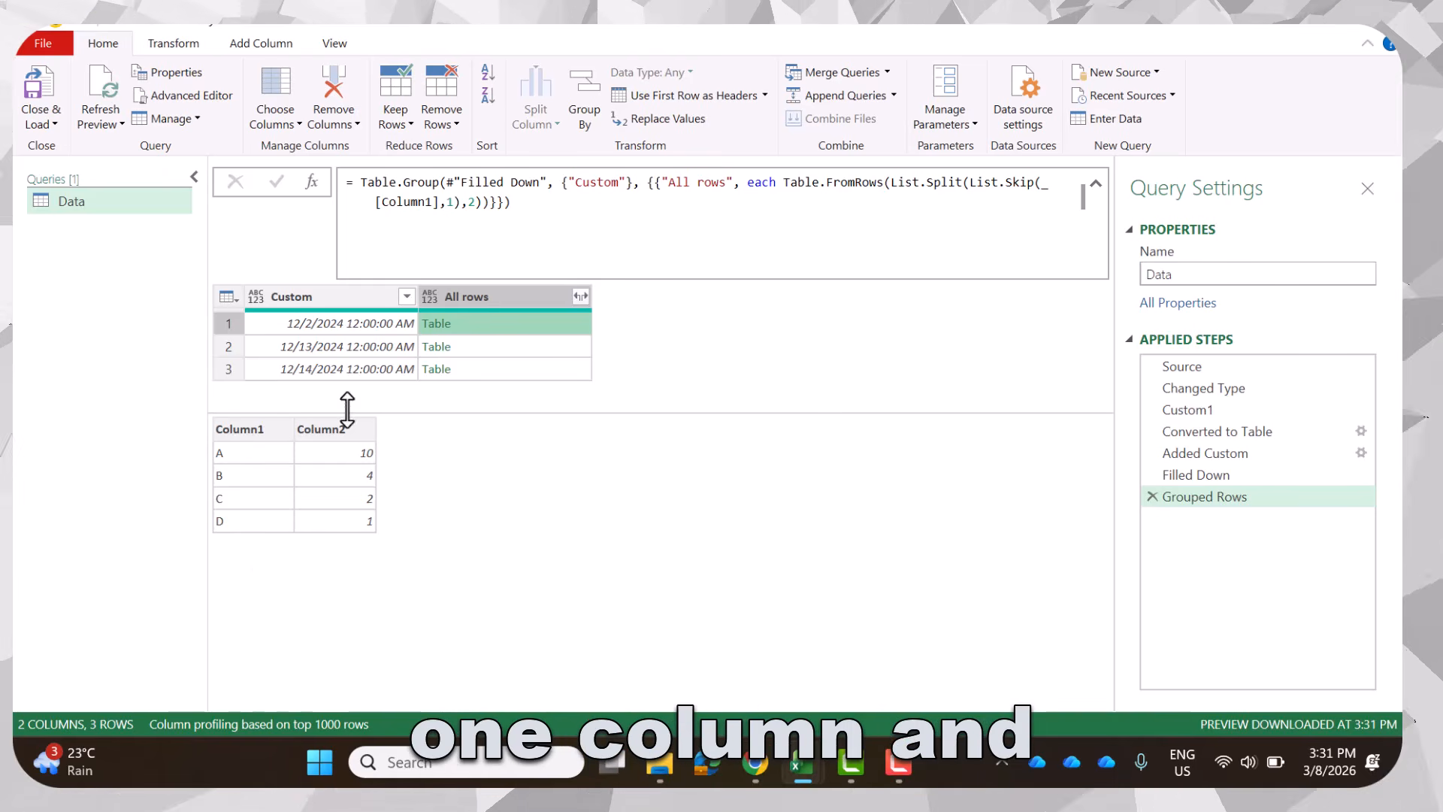
click(482, 344)
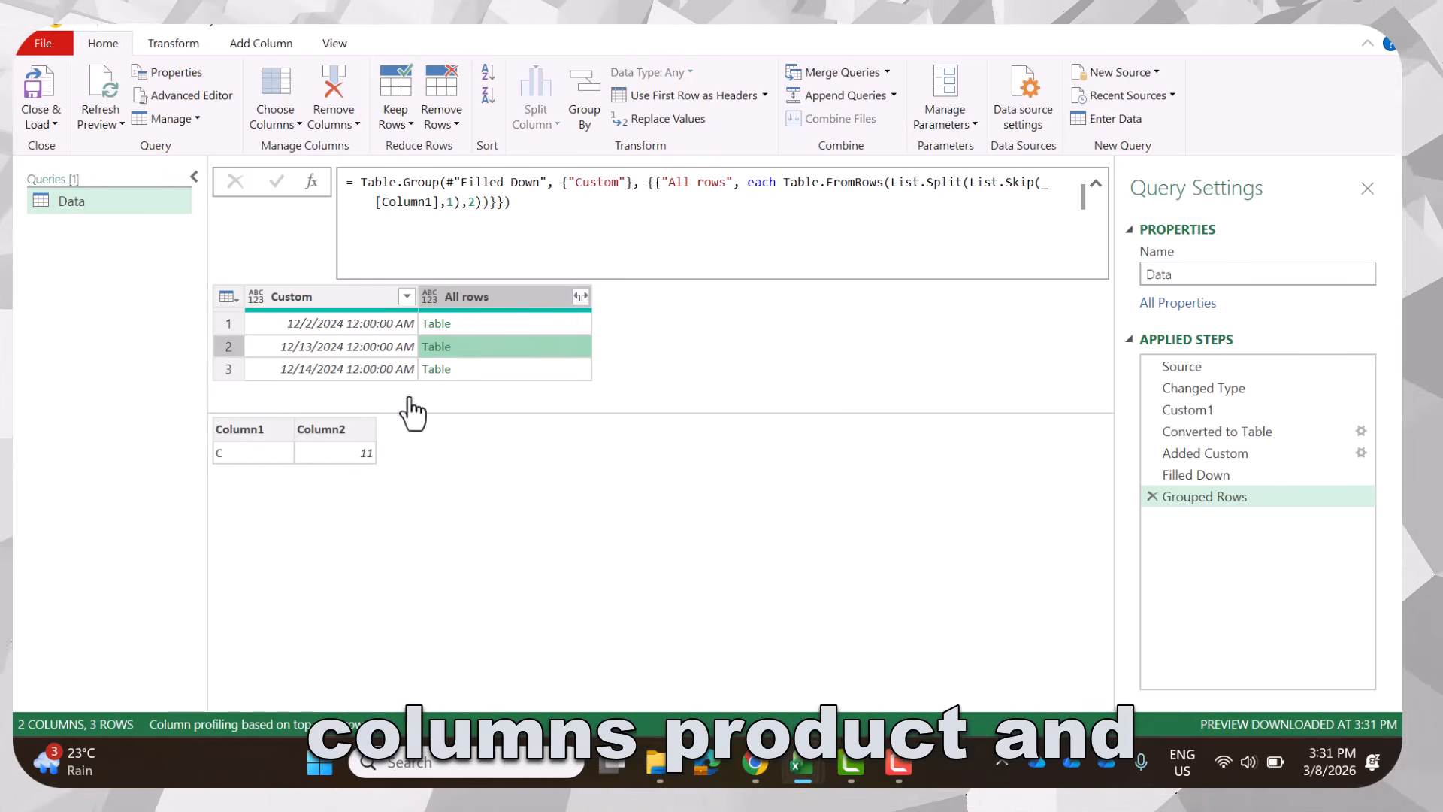
click(493, 369)
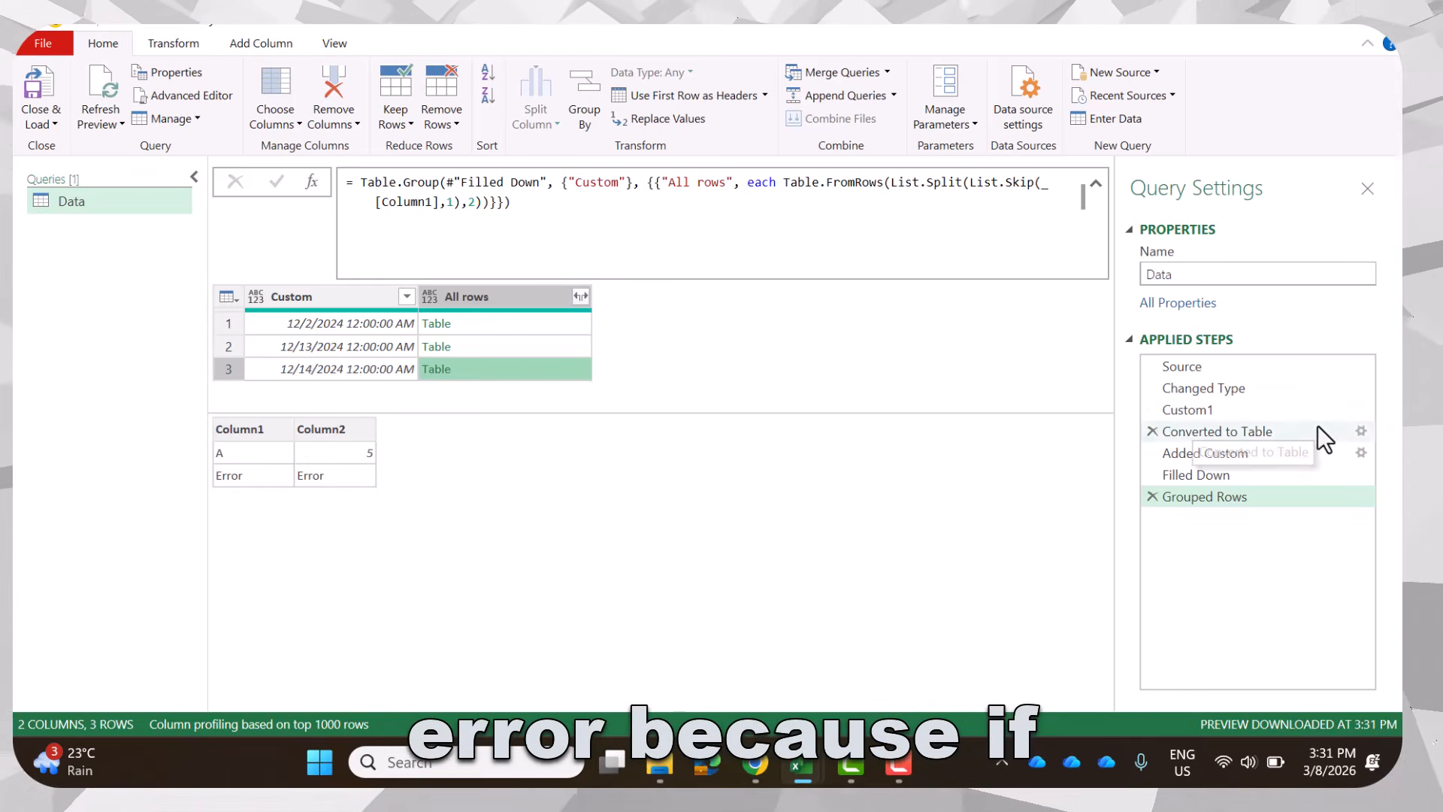
Filter null out of Column1 right after the Converted to Table step and recheck the 12/14/2024 table in Grouped Rows.
click(1222, 434)
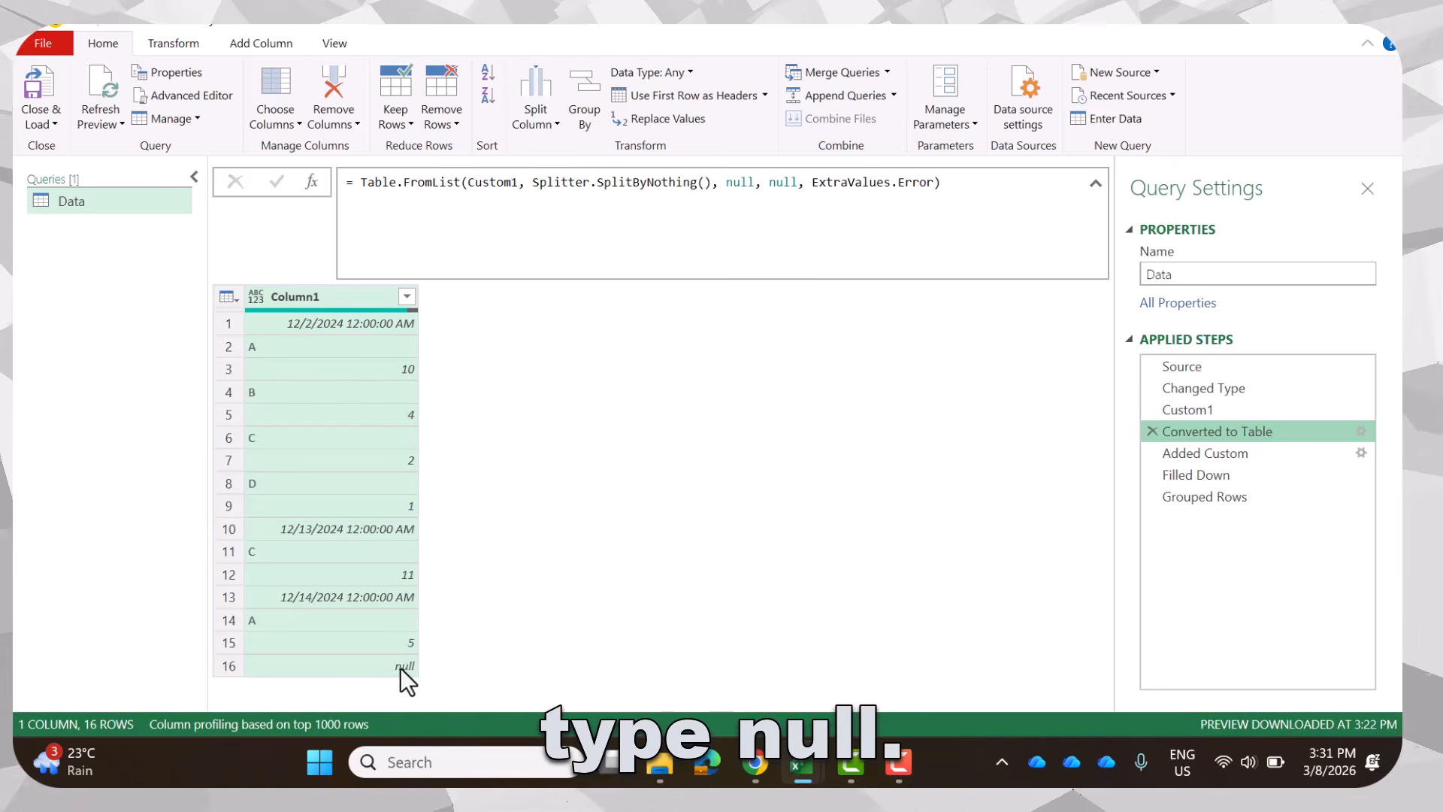
click(408, 296)
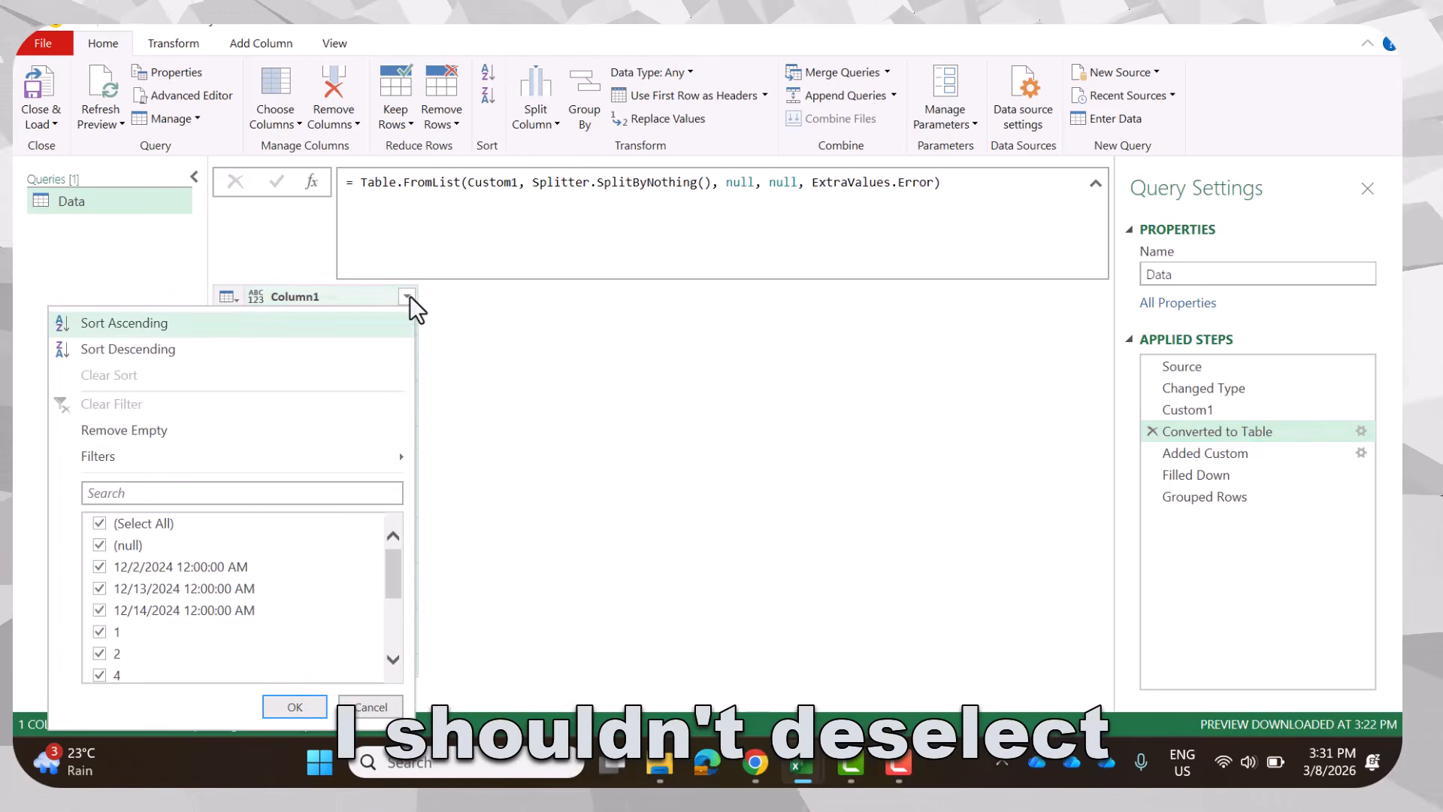
click(124, 546)
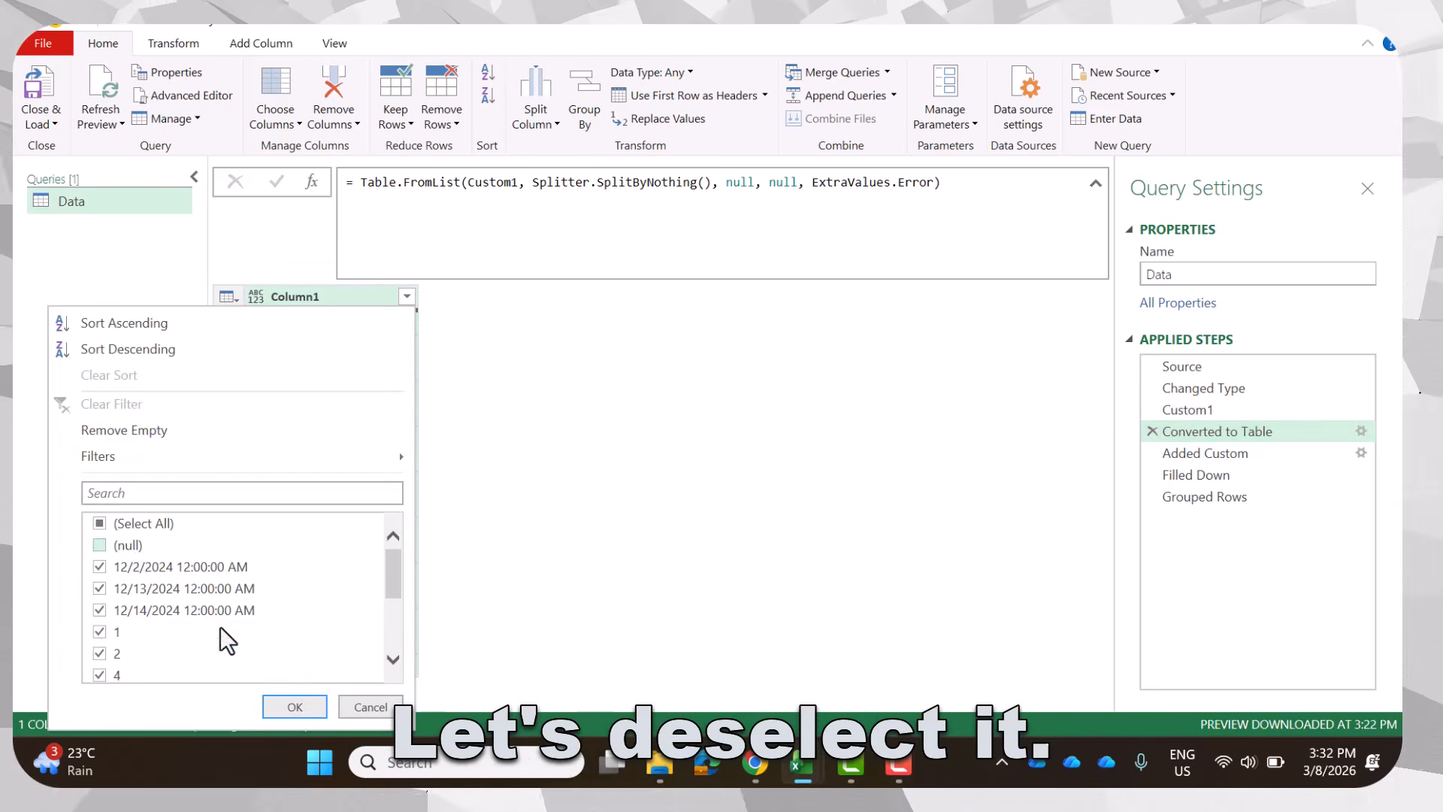
click(302, 701)
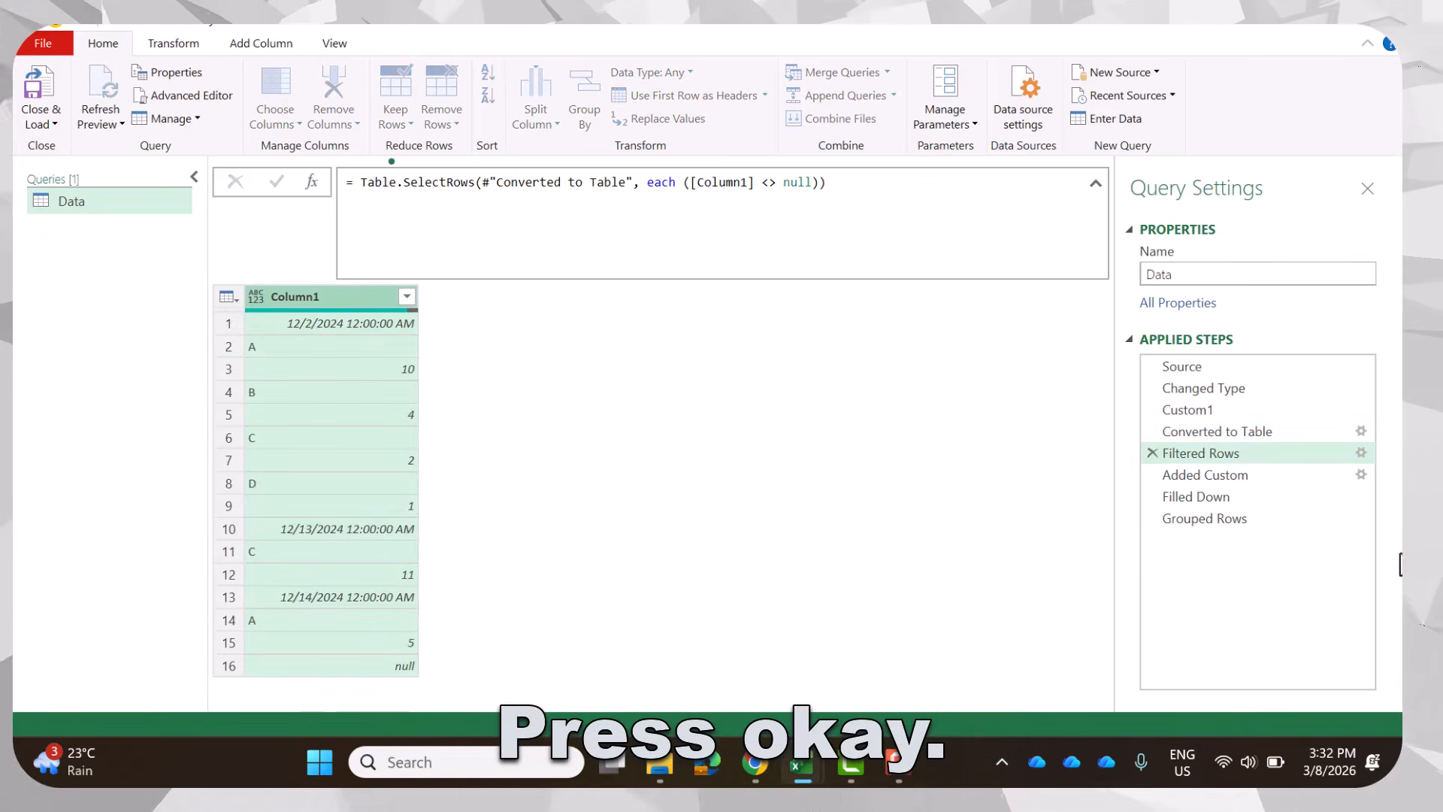
click(1238, 516)
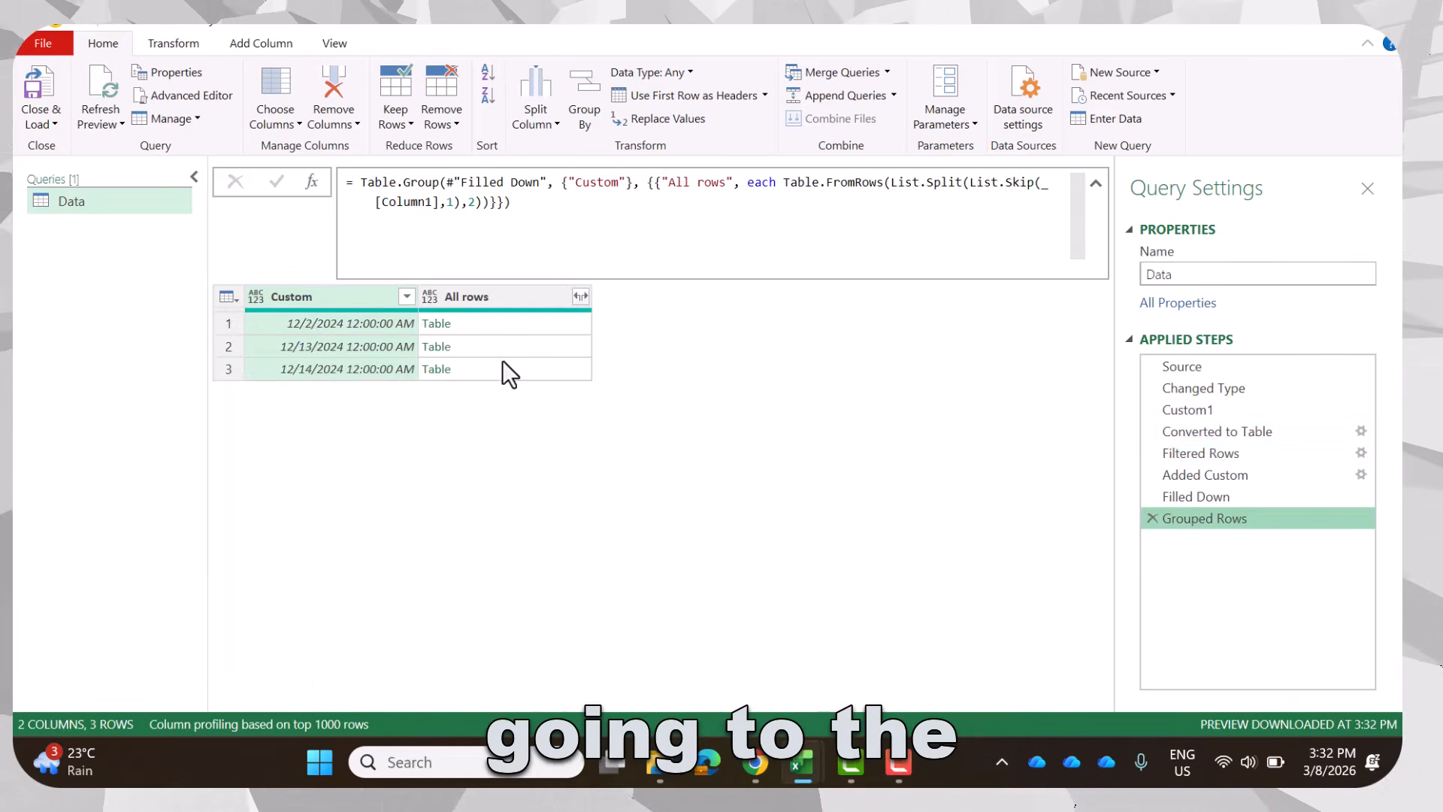
click(522, 366)
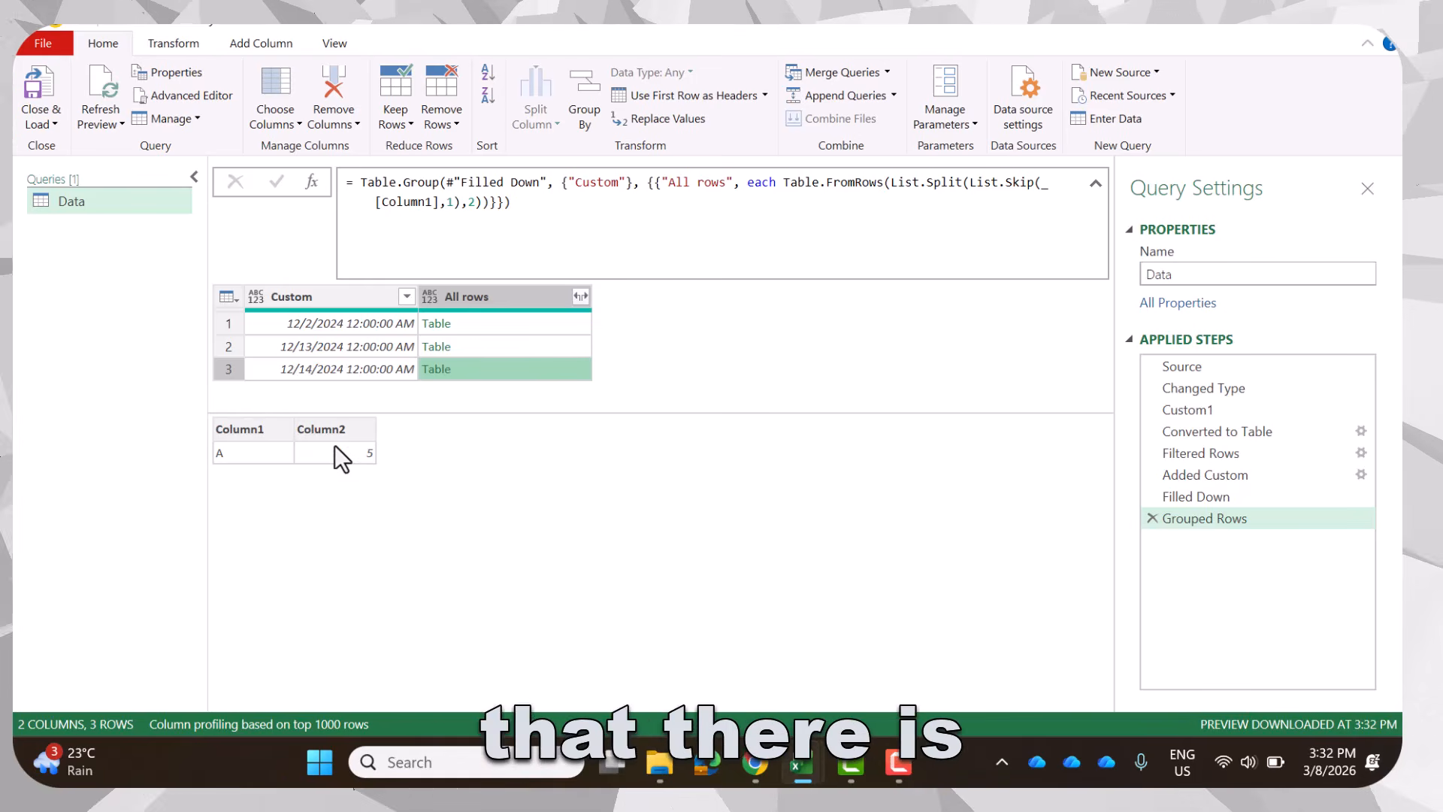
Expand the All rows tables into Column1 and Column2 without using the original column name as prefix.
click(580, 295)
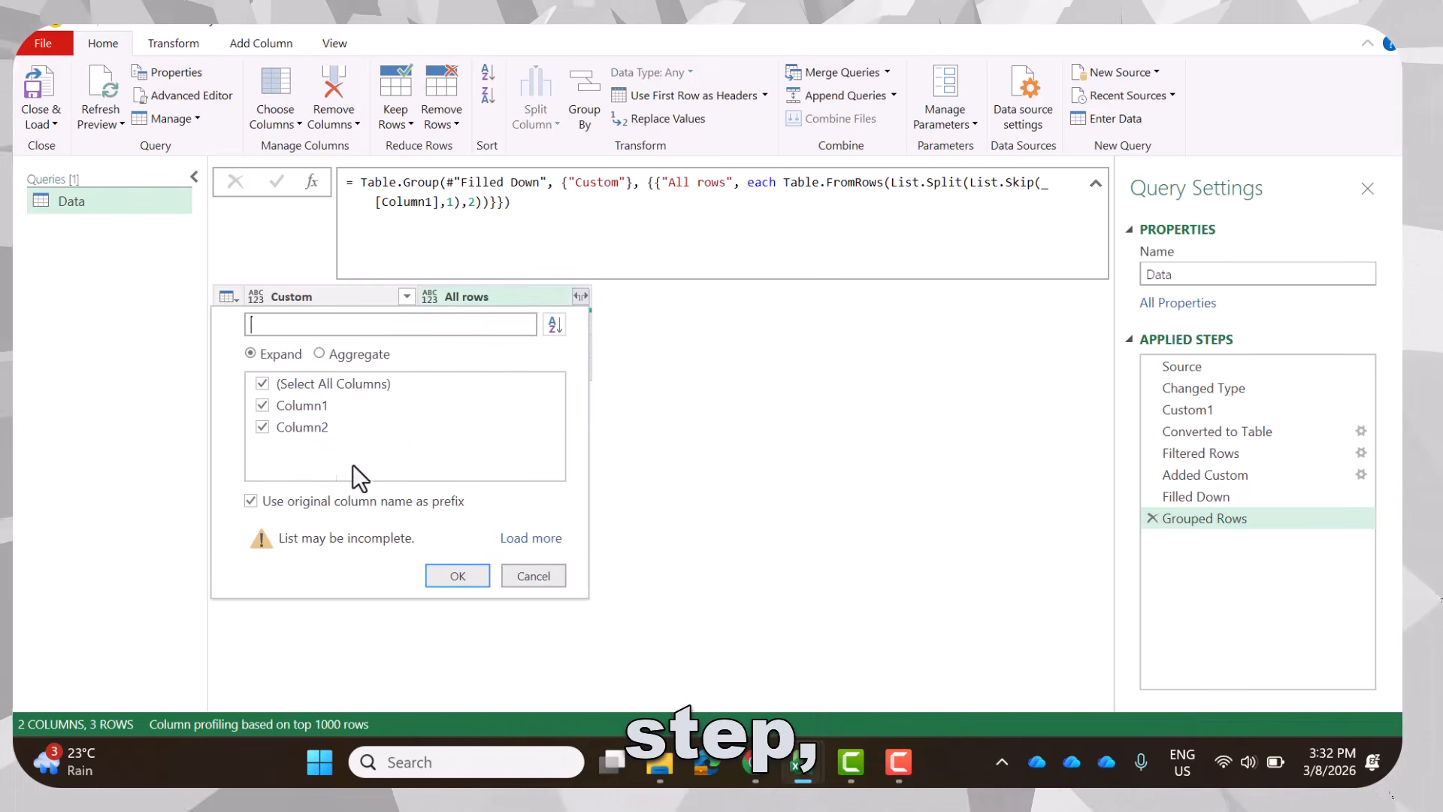
click(304, 503)
click(447, 579)
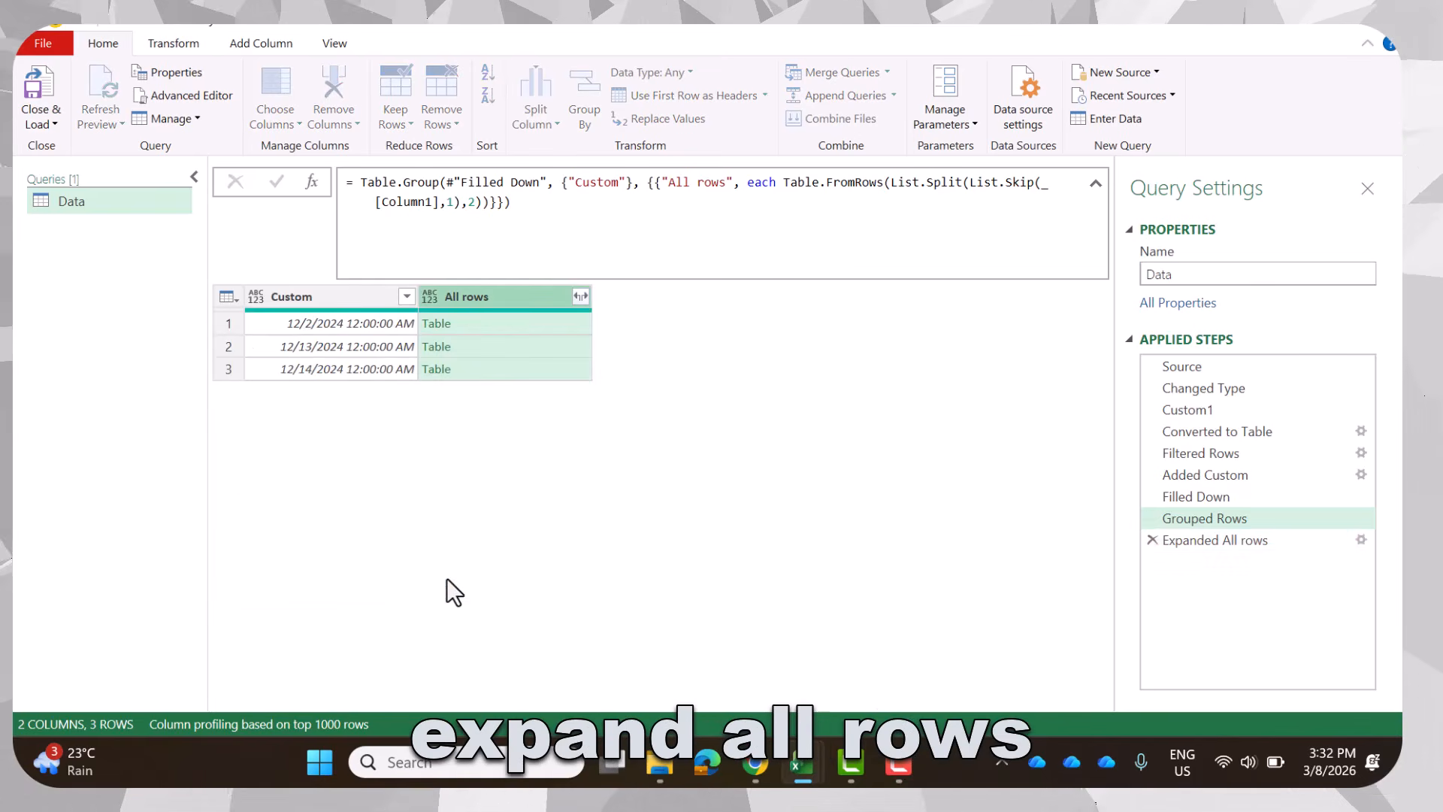